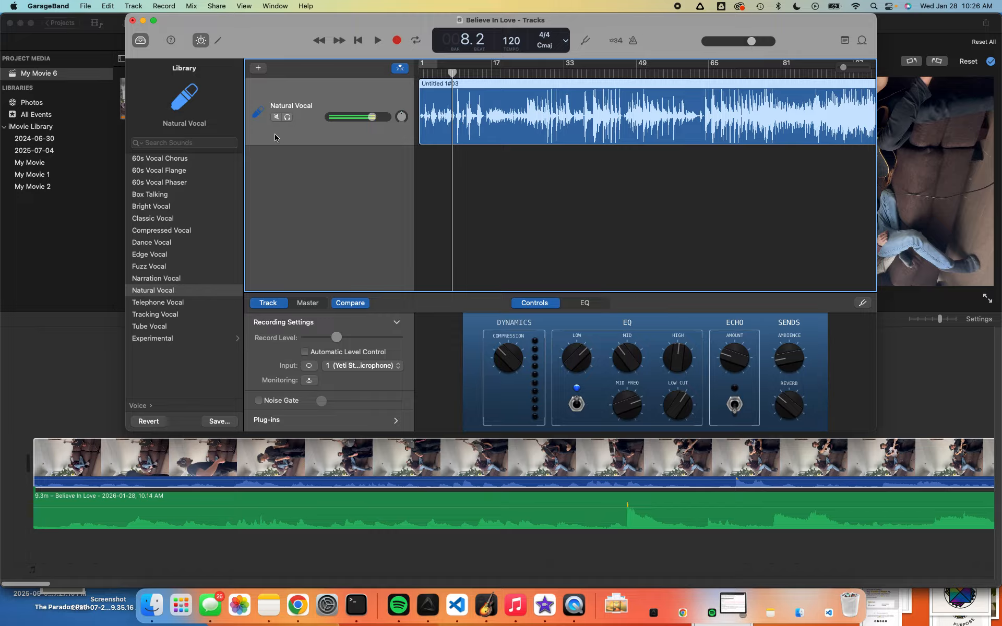
Step: Look over the recorded vocal waveform and move the project window so more of the timeline is visible
scroll(576, 117, "right", 5)
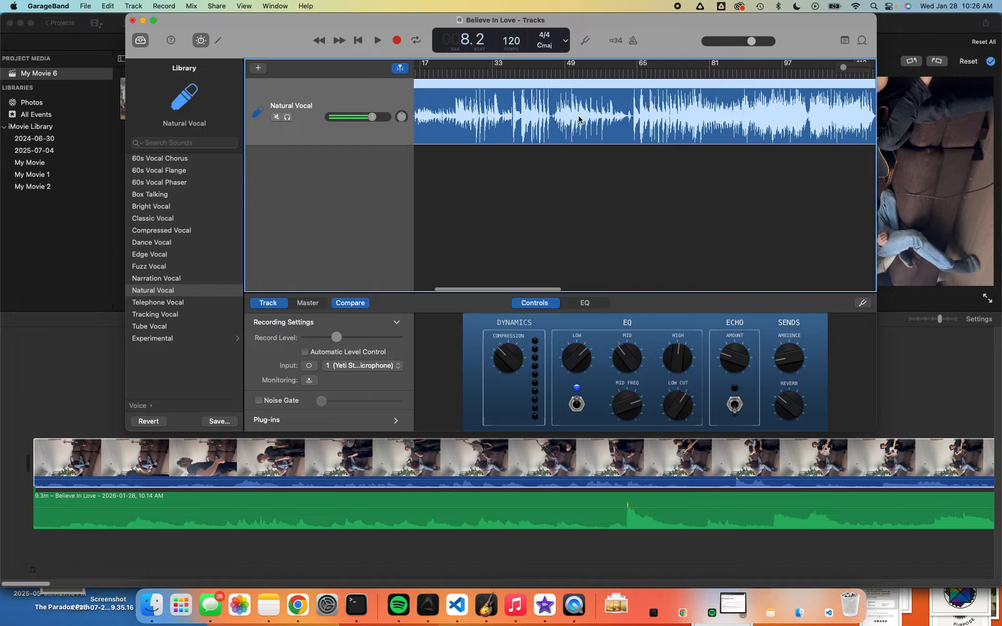
scroll(553, 110, "left", 4)
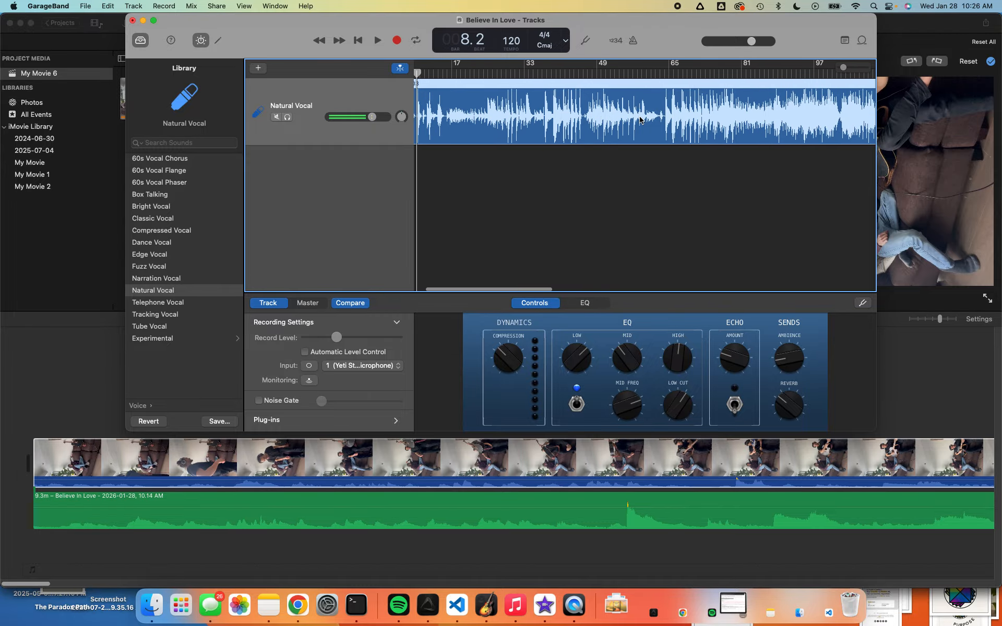
scroll(543, 99, "left", 2)
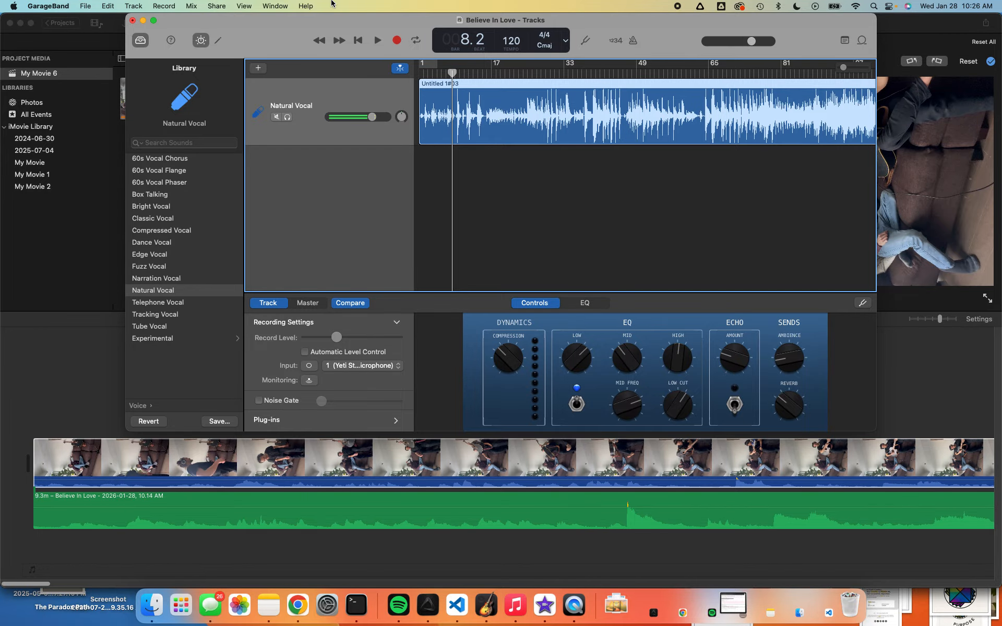
left_click_drag(128, 15, 2, 15)
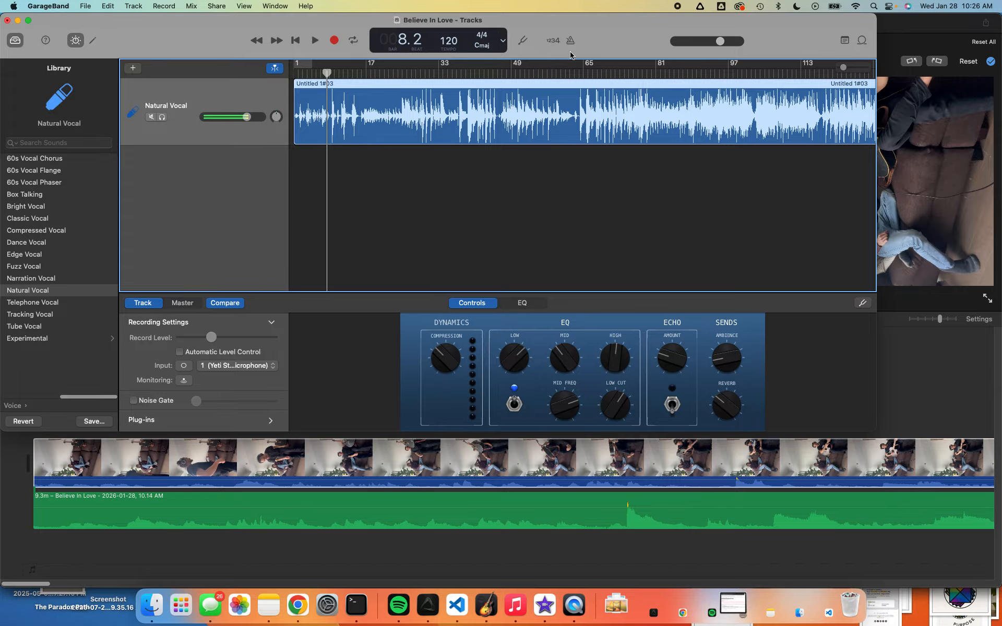
scroll(671, 112, "right", 10)
scroll(671, 111, "left", 10)
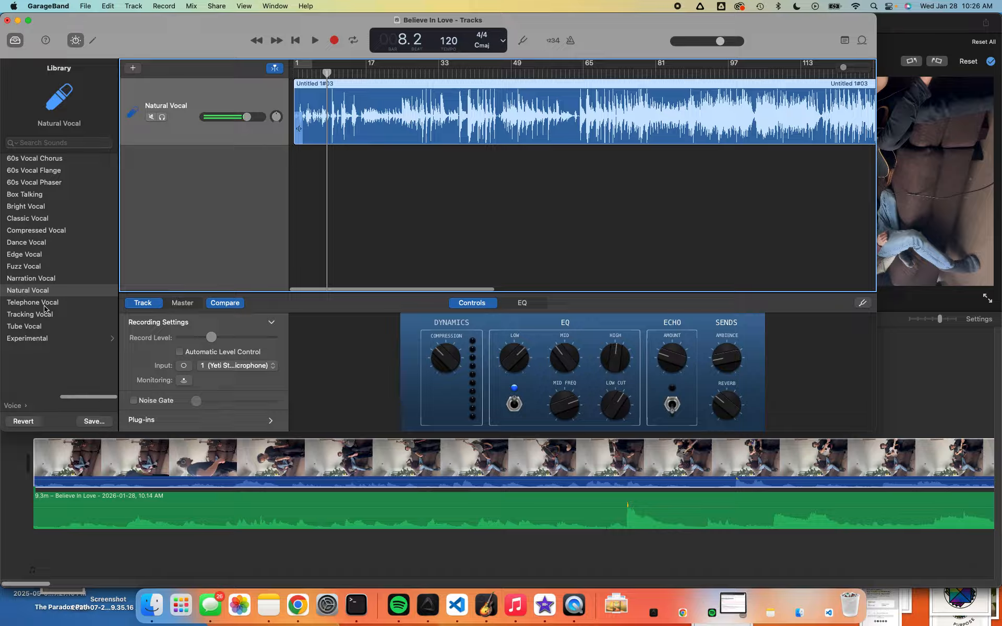
Step: Try the Narration Vocal sound on the vocal track and switch it back to Natural Vocal
left_click(34, 280)
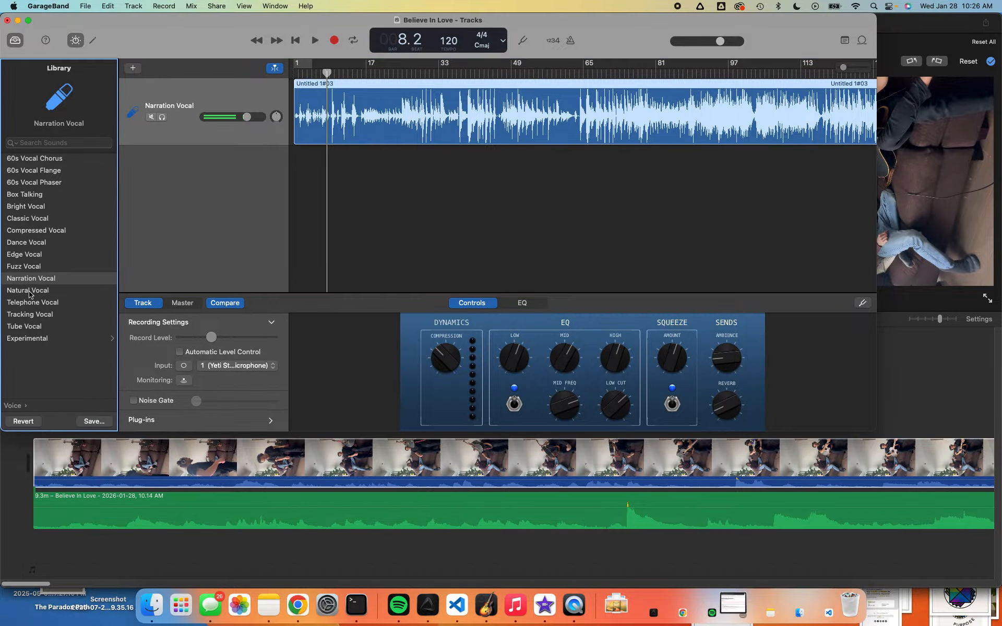
left_click(29, 294)
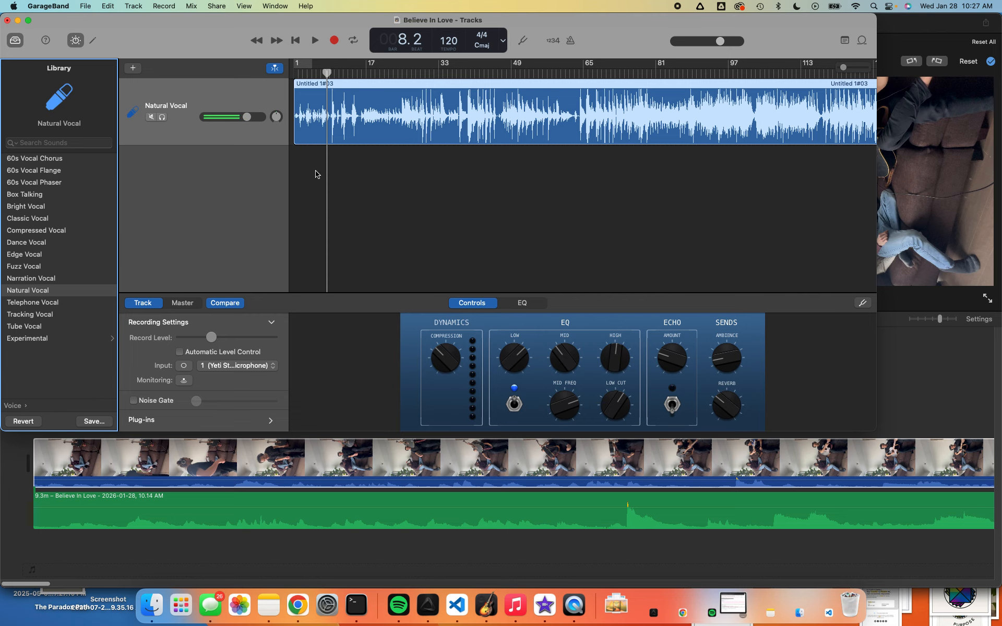
Step: View the option for sharing the song to Music, and reveal the exported Believe In Love song from Music in Finder
left_click(217, 6)
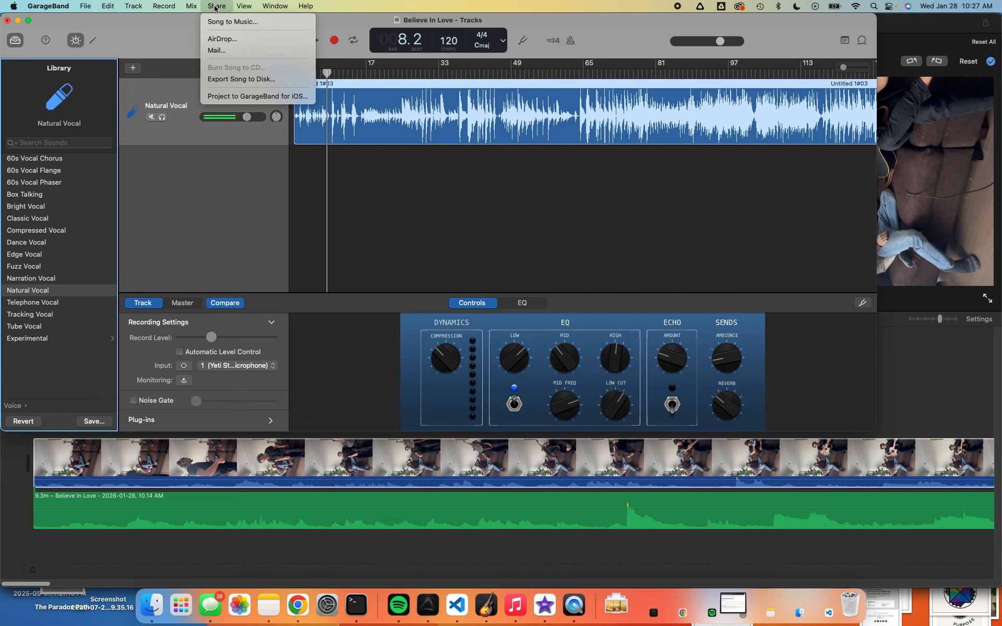
left_click(227, 22)
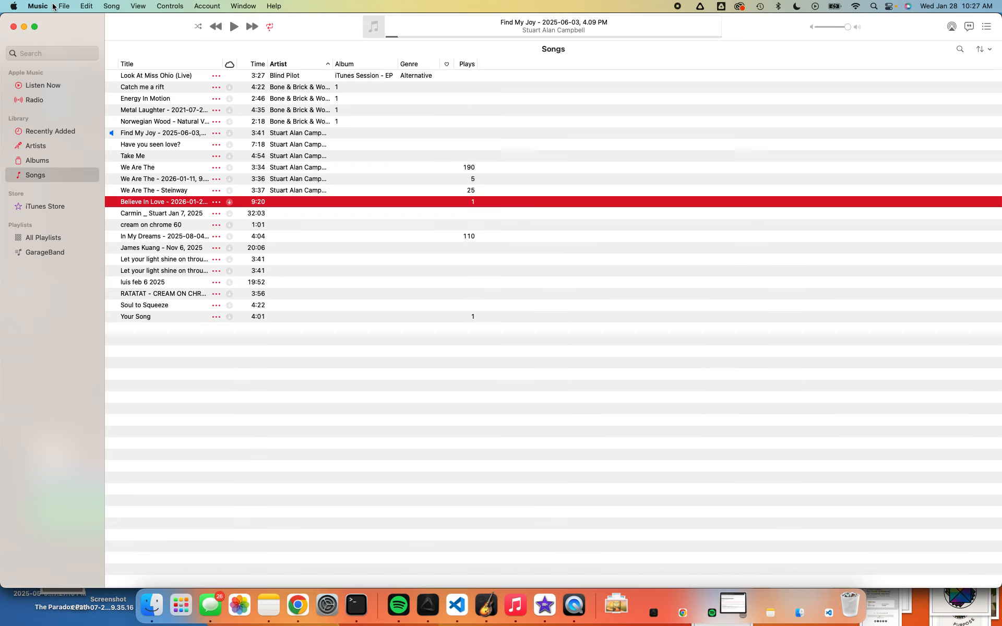
right_click(152, 204)
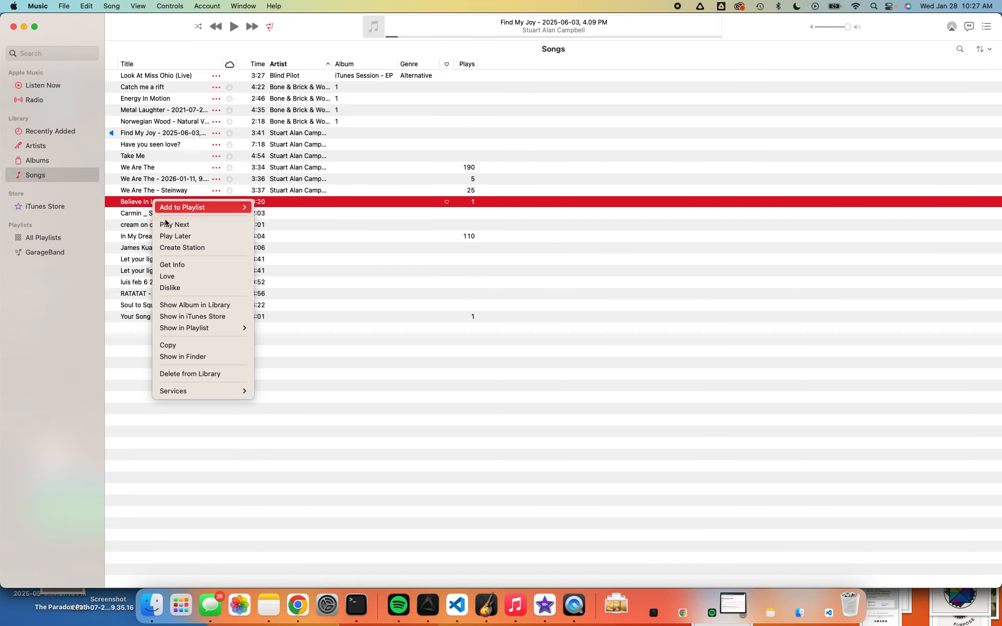
mouse_move(206, 329)
left_click(204, 358)
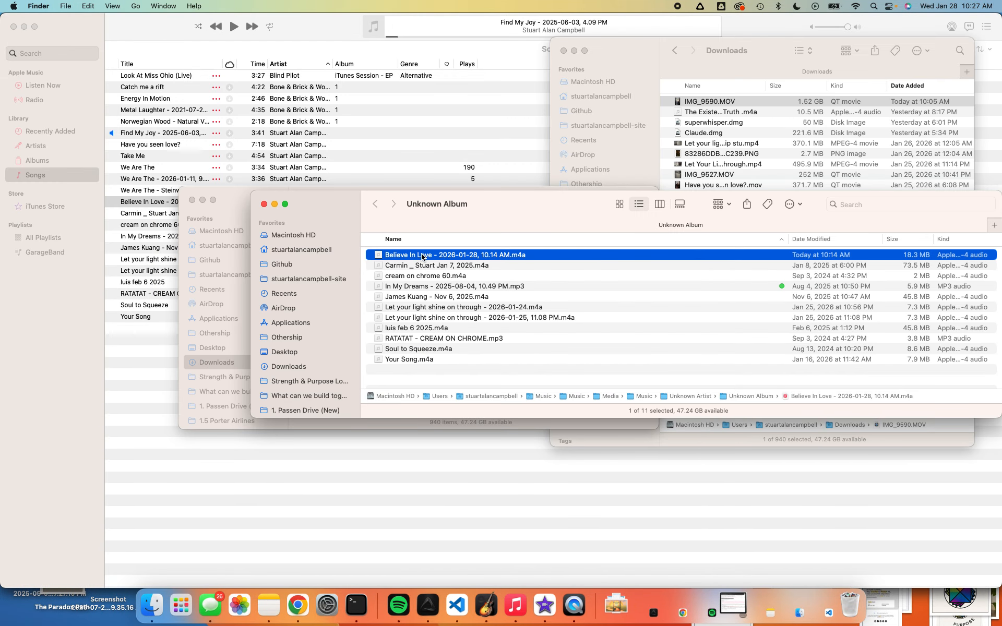
Step: Switch to iMovie and compare the video's sound waveform with the Believe In Love audio back to the timeline's start
left_click(547, 613)
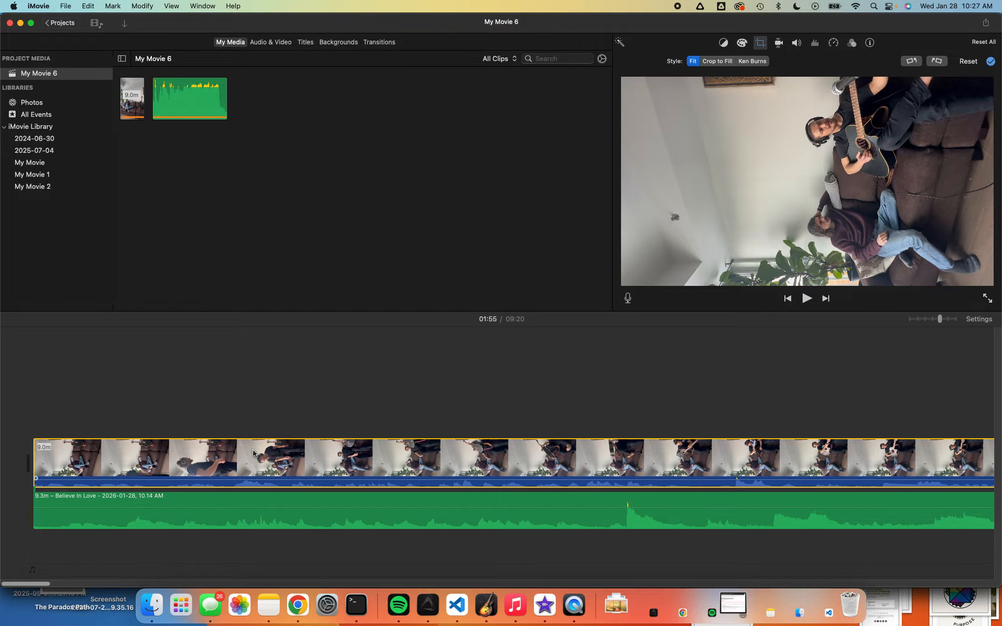
scroll(334, 457, "up", 3)
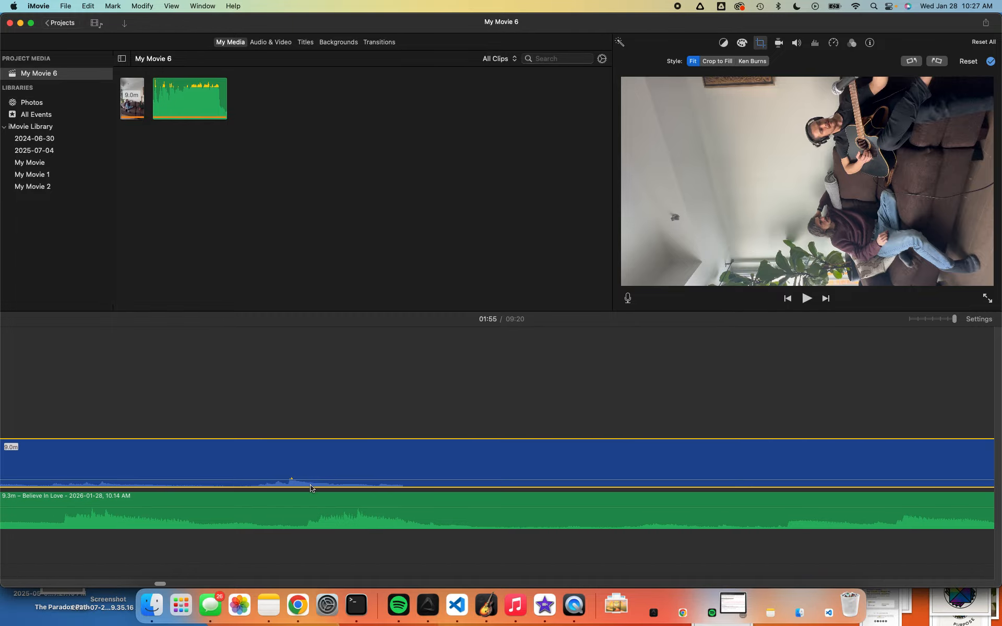
scroll(310, 488, "left", 5)
scroll(310, 489, "left", 8)
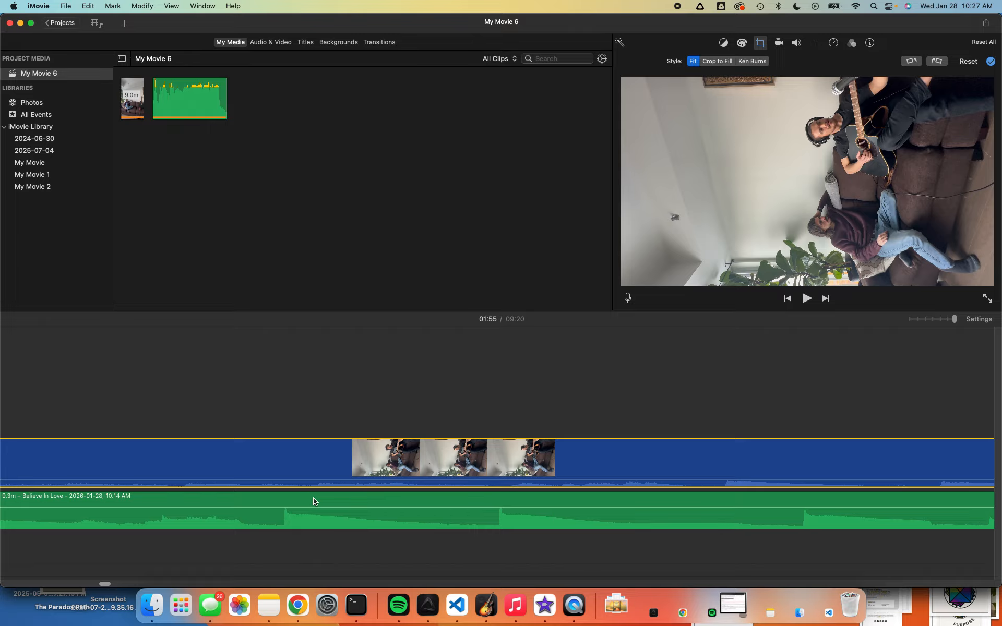
scroll(337, 439, "left", 3)
scroll(337, 440, "left", 6)
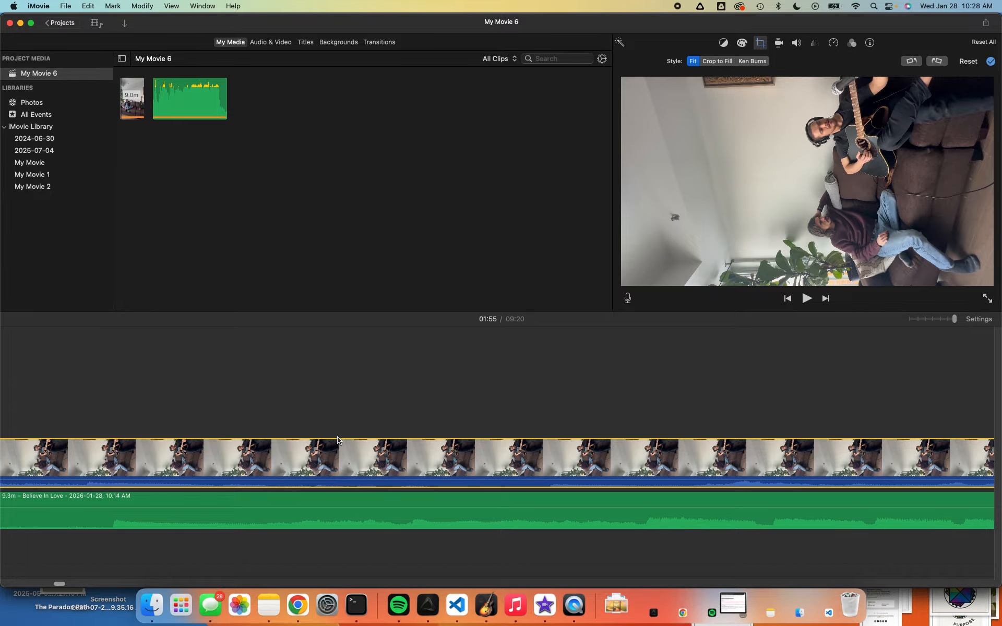
scroll(316, 407, "left", 5)
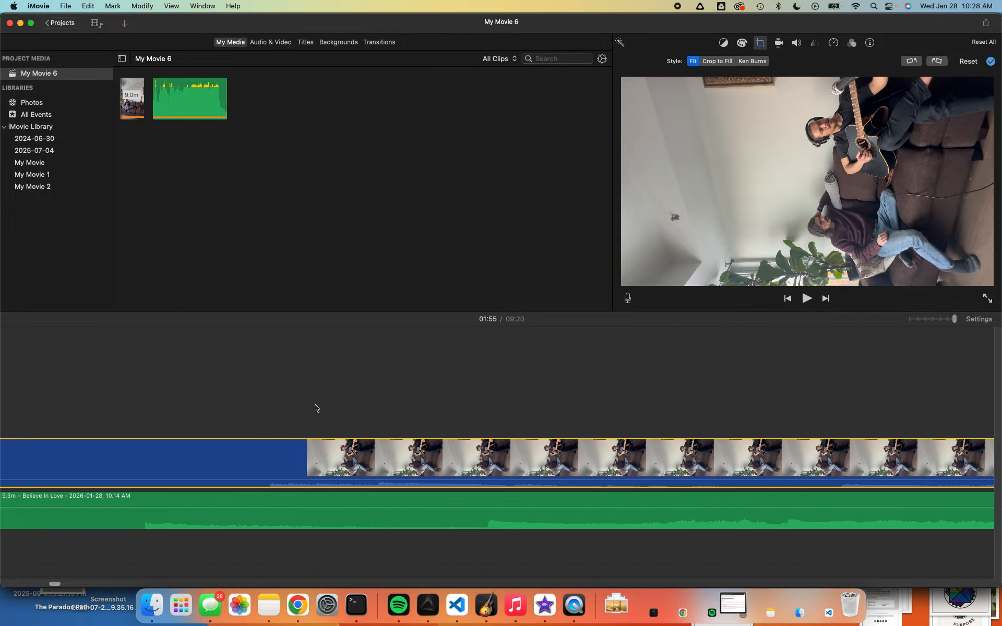
scroll(316, 408, "left", 5)
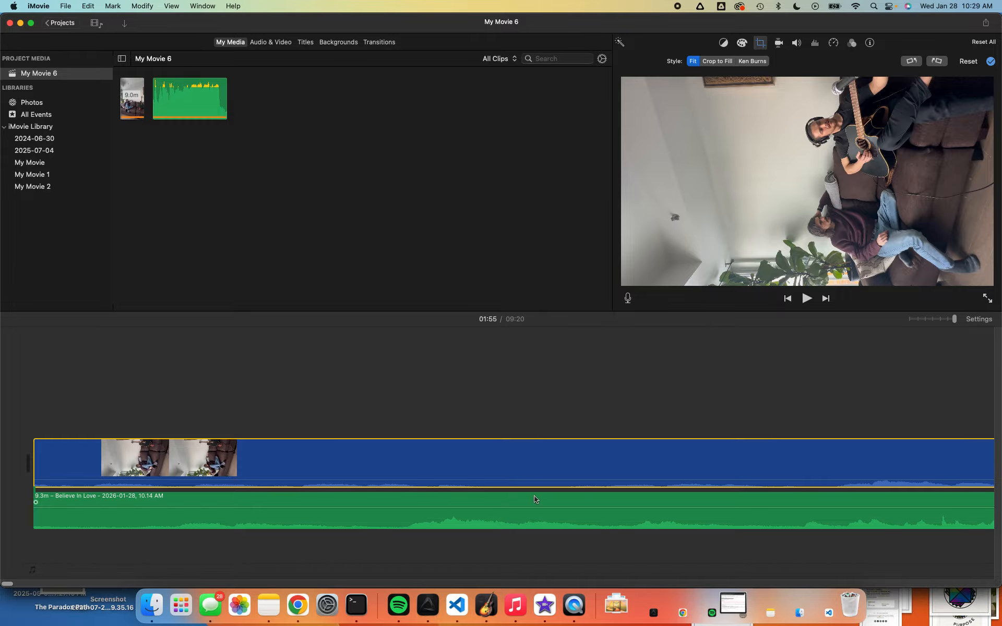
scroll(534, 500, "right", 2)
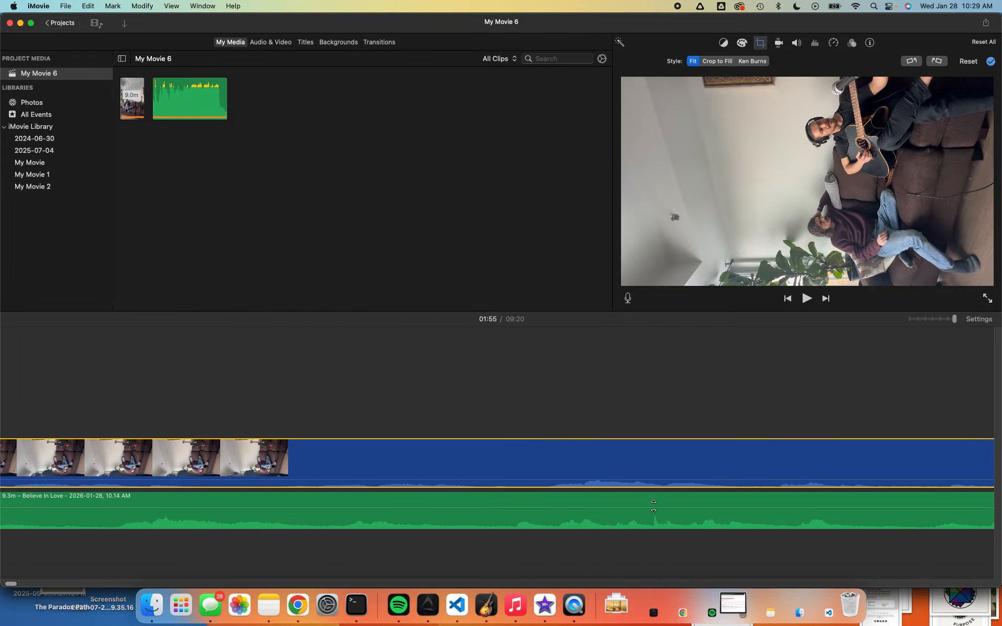
Step: Shift the Believe In Love audio clip slightly later and play the movie from 00:10 to check the sync
left_click(598, 501)
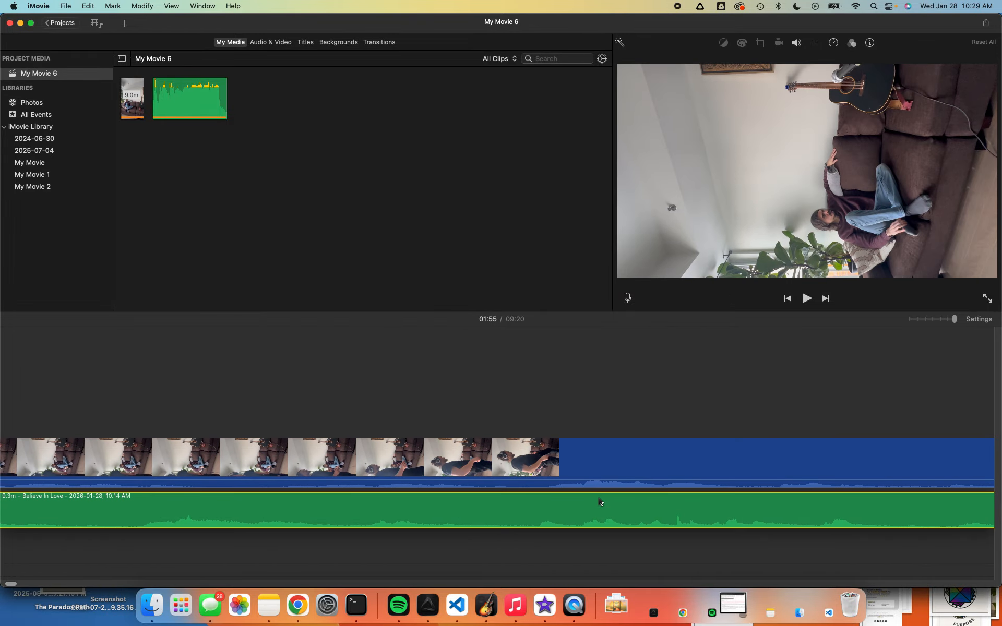
scroll(656, 503, "right", 10)
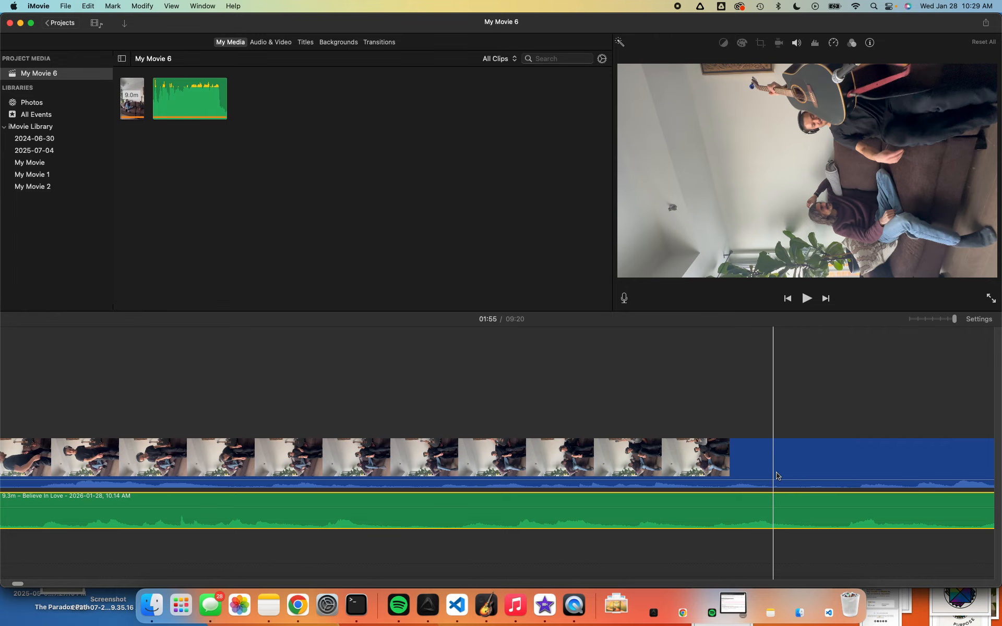
scroll(826, 498, "left", 2)
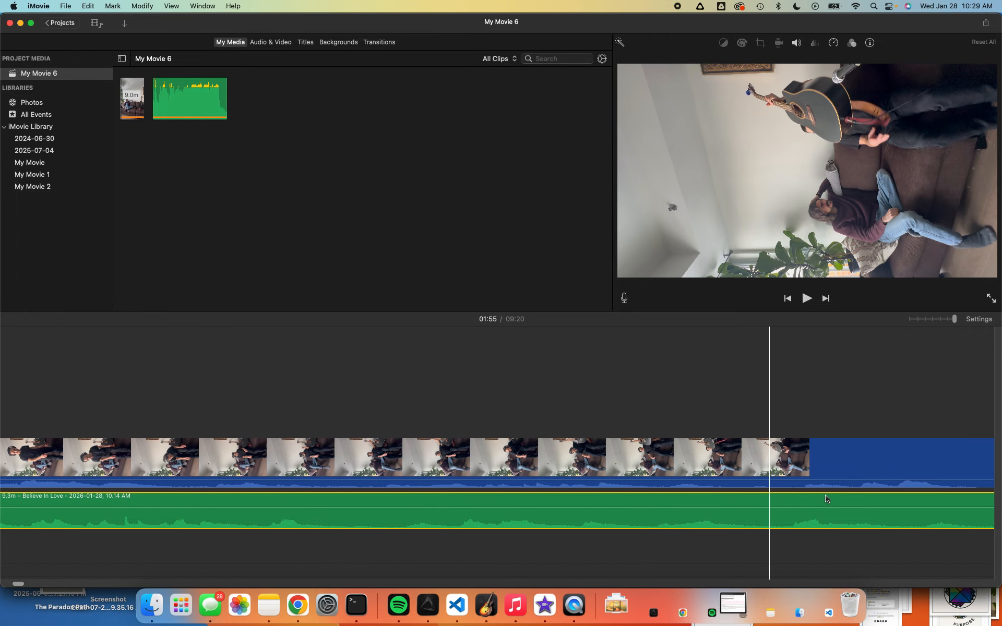
left_click(656, 492)
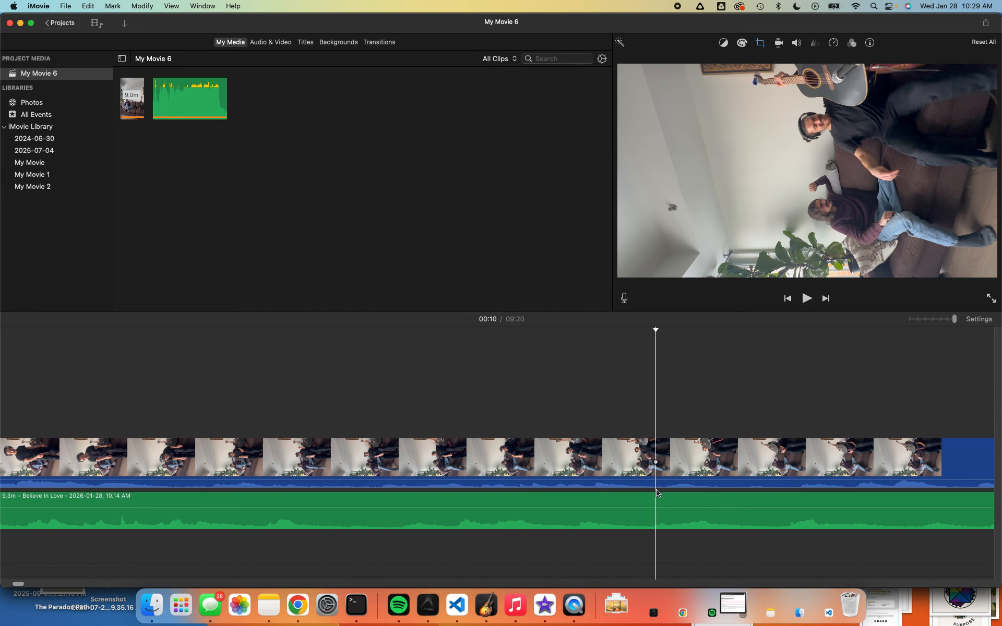
key("space")
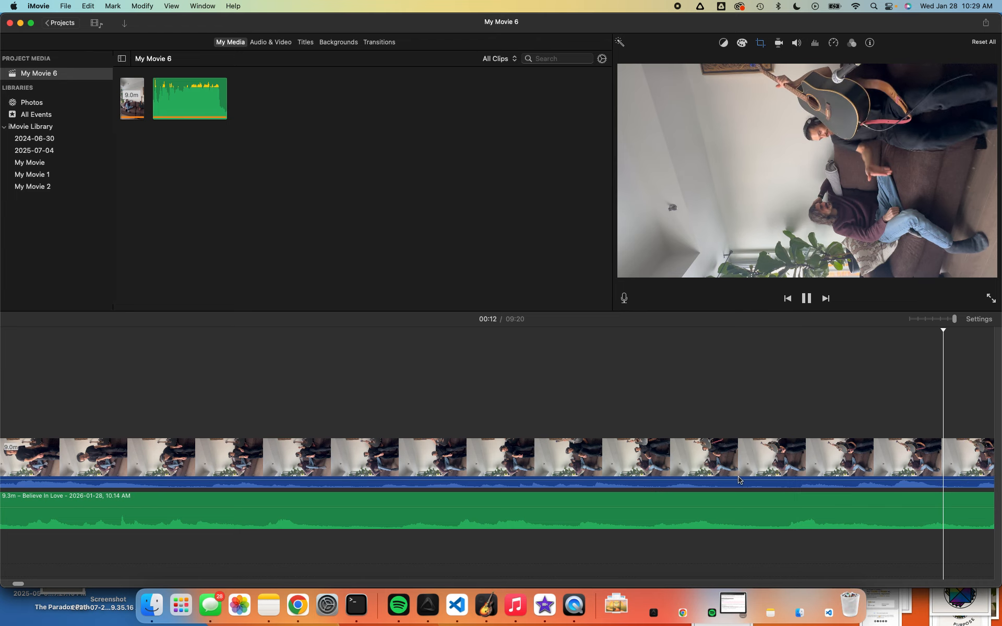
key("space")
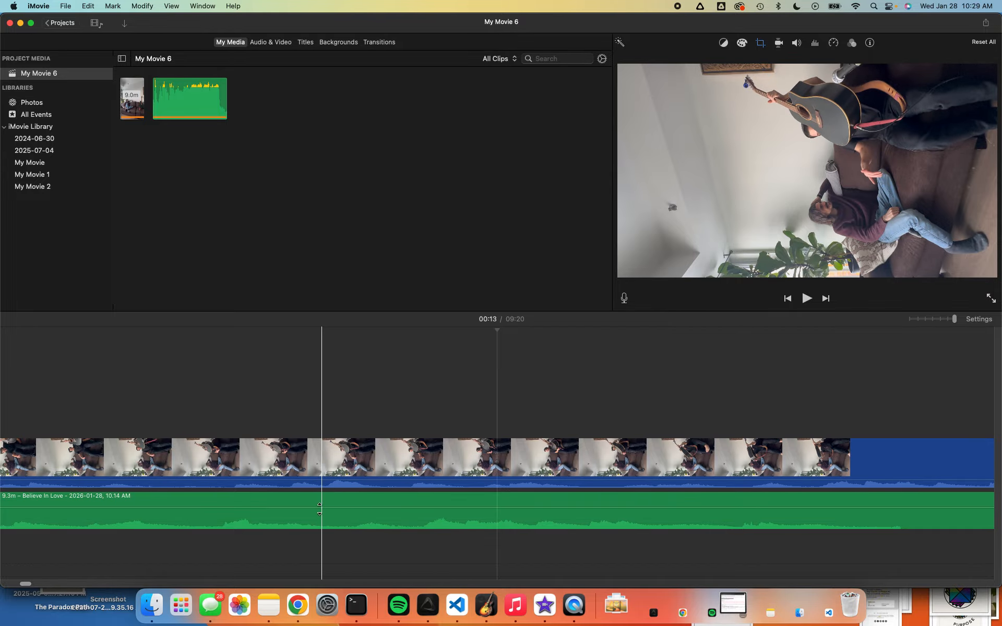
Step: Nudge the Believe In Love audio clip a little further along the timeline and raise the system volume
left_click(343, 496)
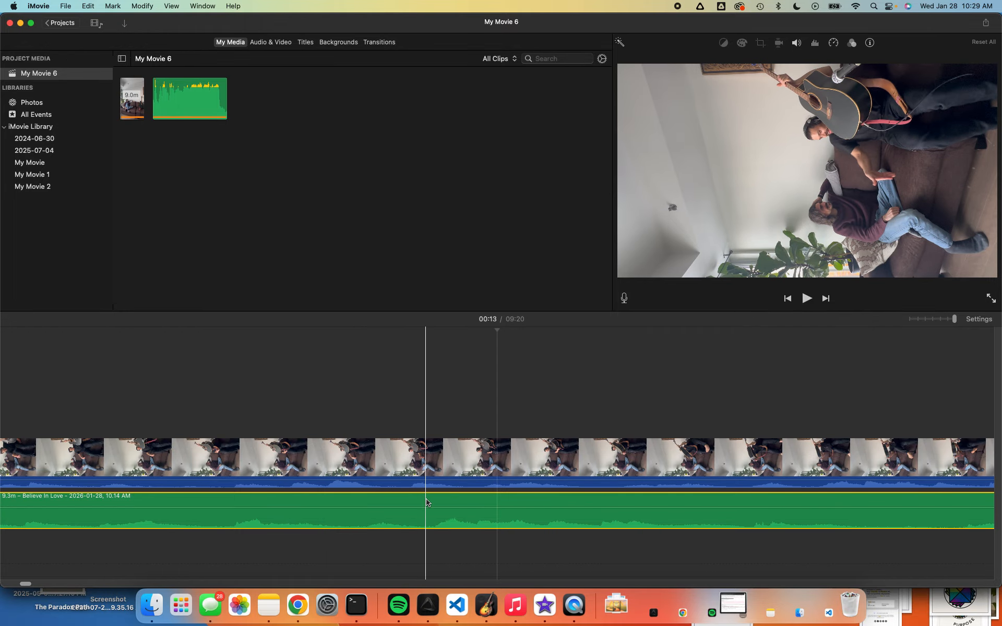
key("F12")
scroll(539, 436, "left", 1)
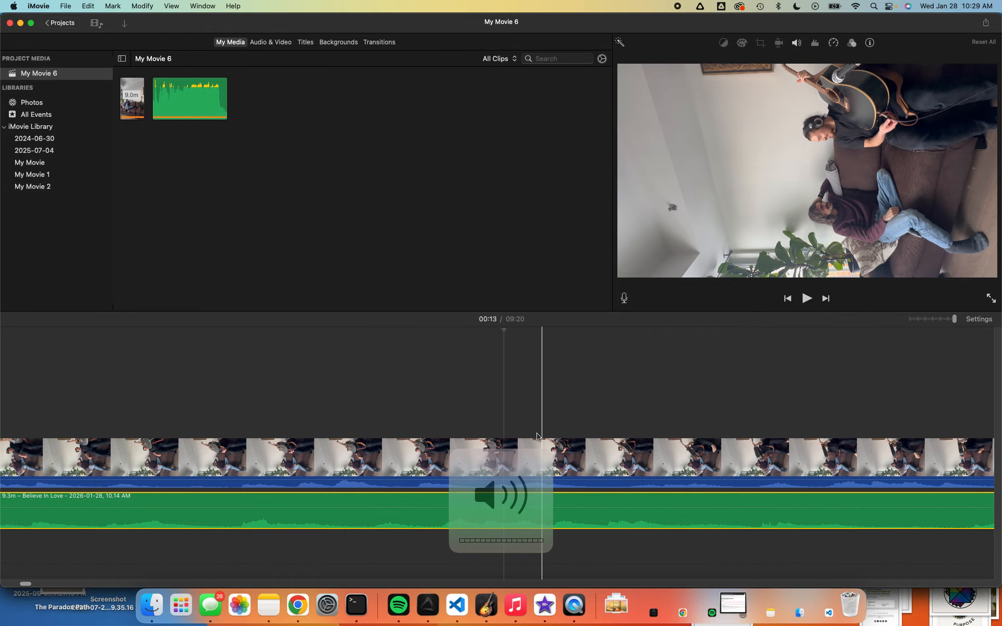
scroll(647, 496, "left", 5)
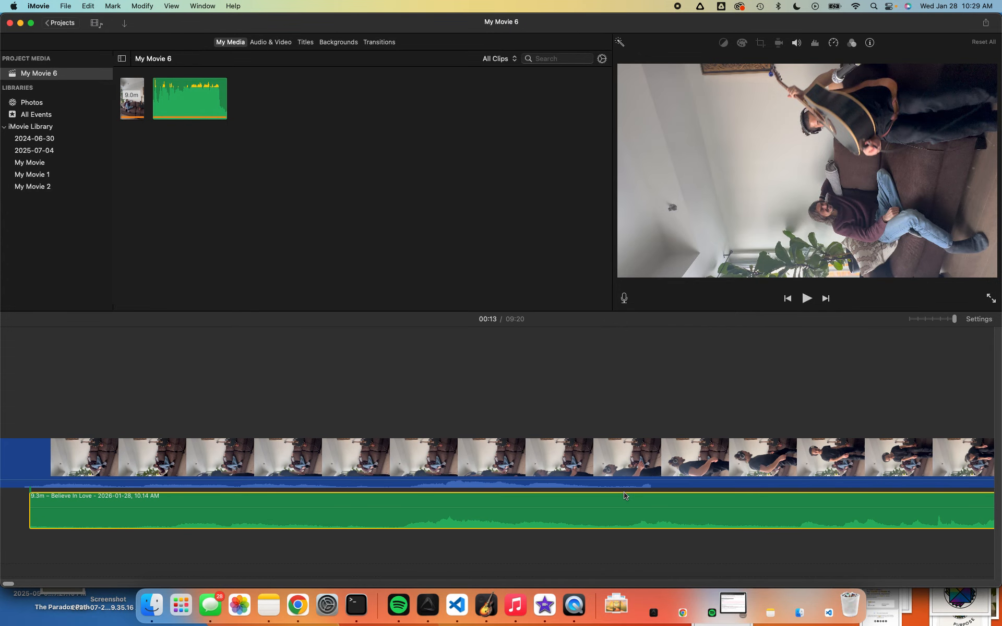
Step: Move the Believe In Love audio clip later until its first loud spike lines up with the matching spike in the video's sound
scroll(637, 495, "right", 10)
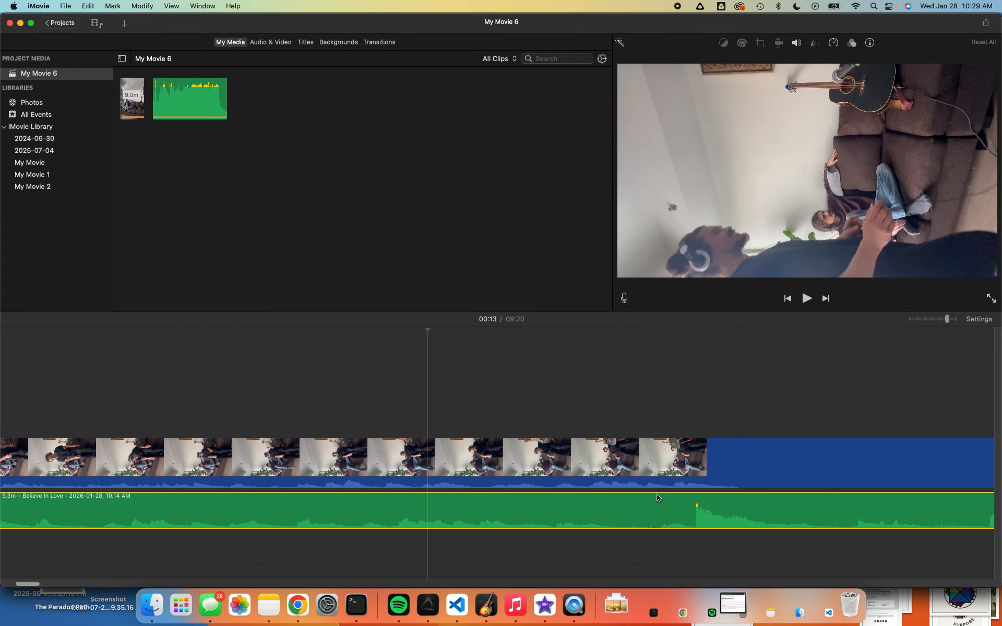
key("super+minus")
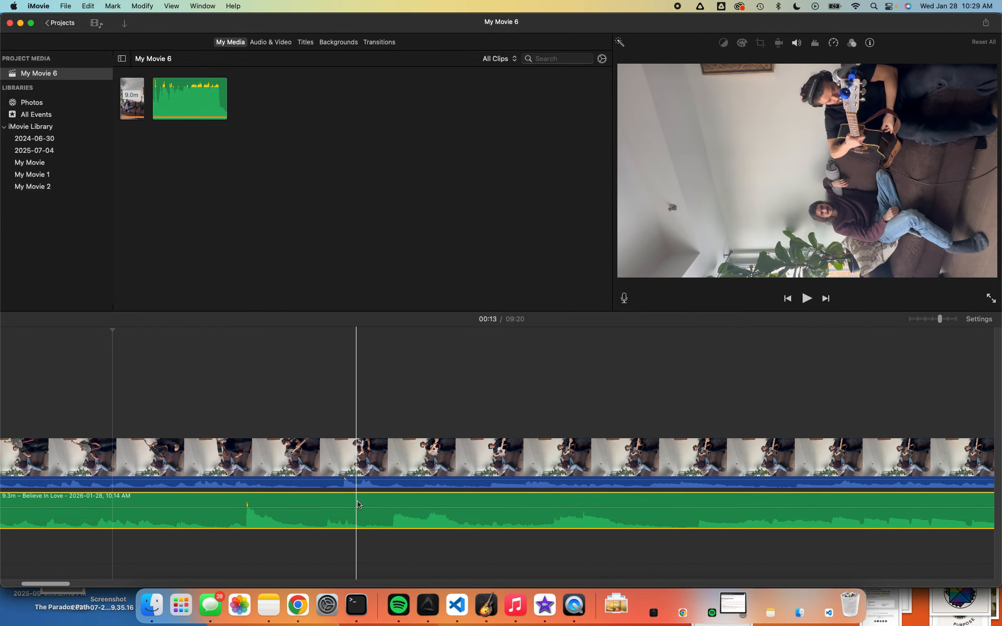
left_click_drag(368, 503, 465, 502)
key("super+plus")
key("super+plus")
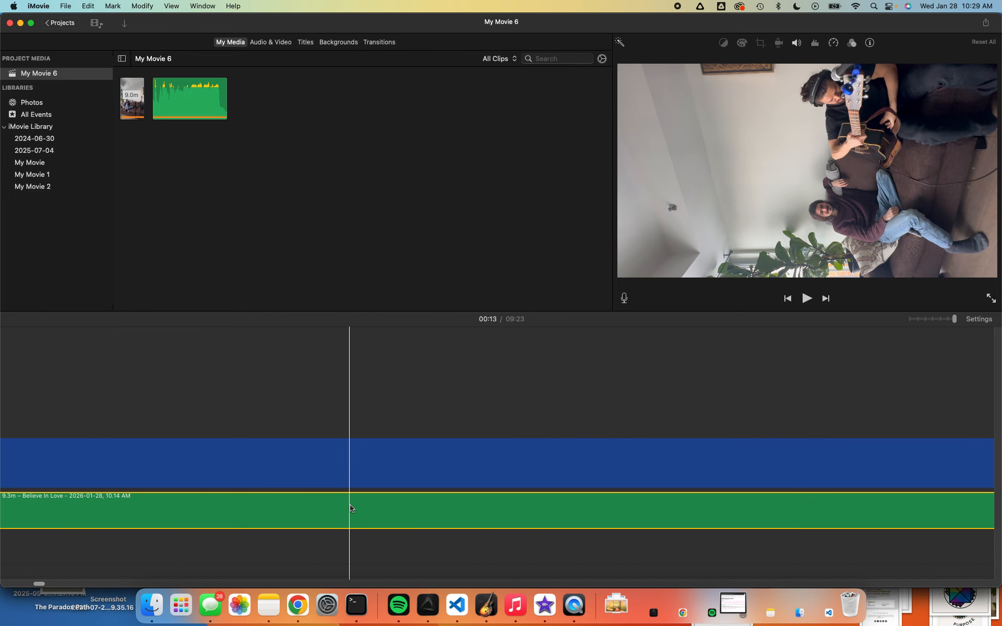
scroll(367, 504, "left", 2)
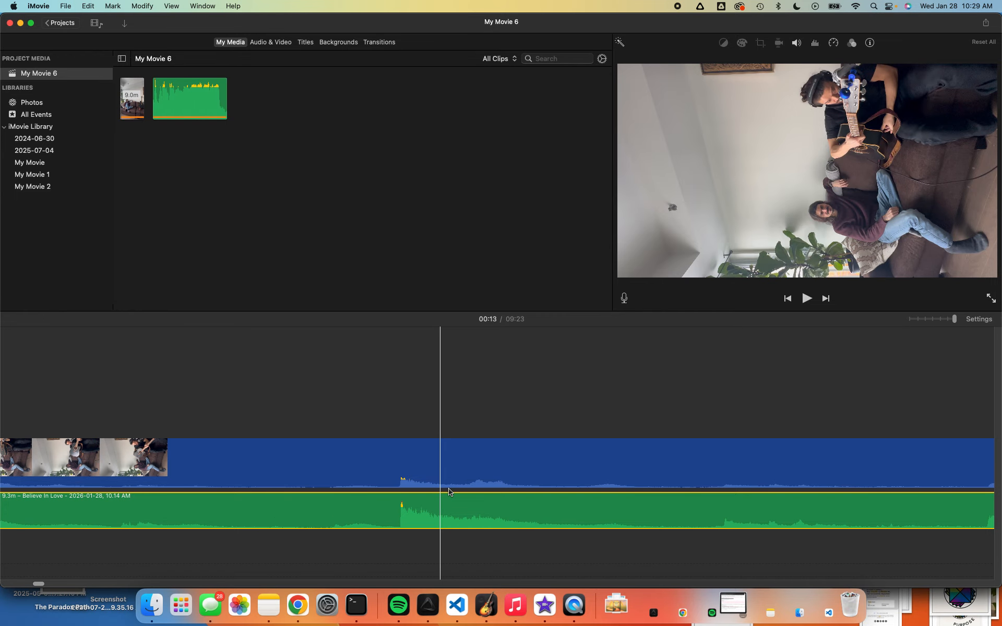
scroll(261, 469, "left", 3)
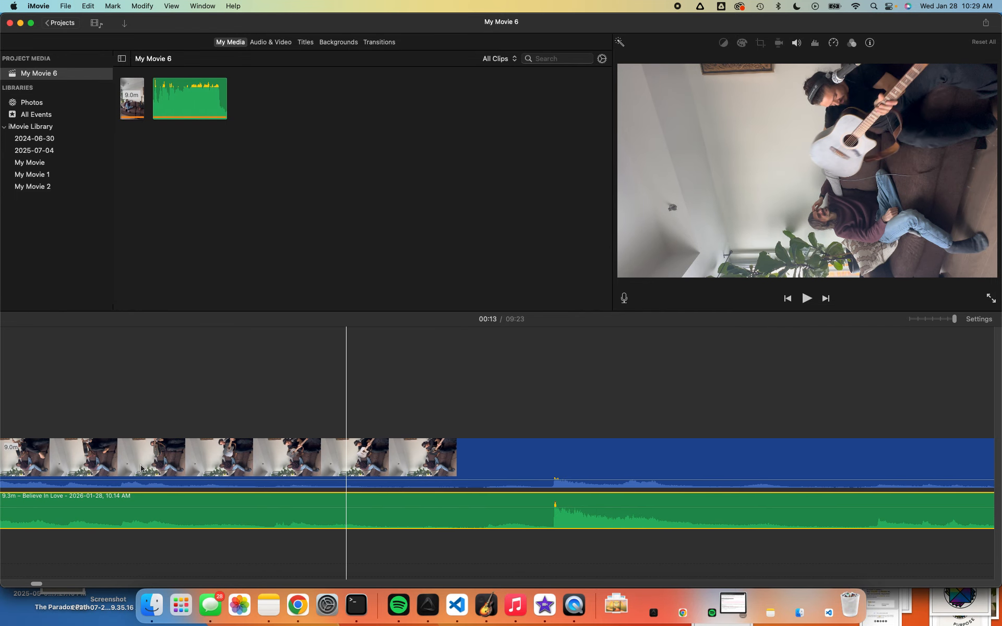
Step: Play the movie from shortly before the aligned spike up to 00:20 to check the audio against the video
left_click(116, 465)
key("space")
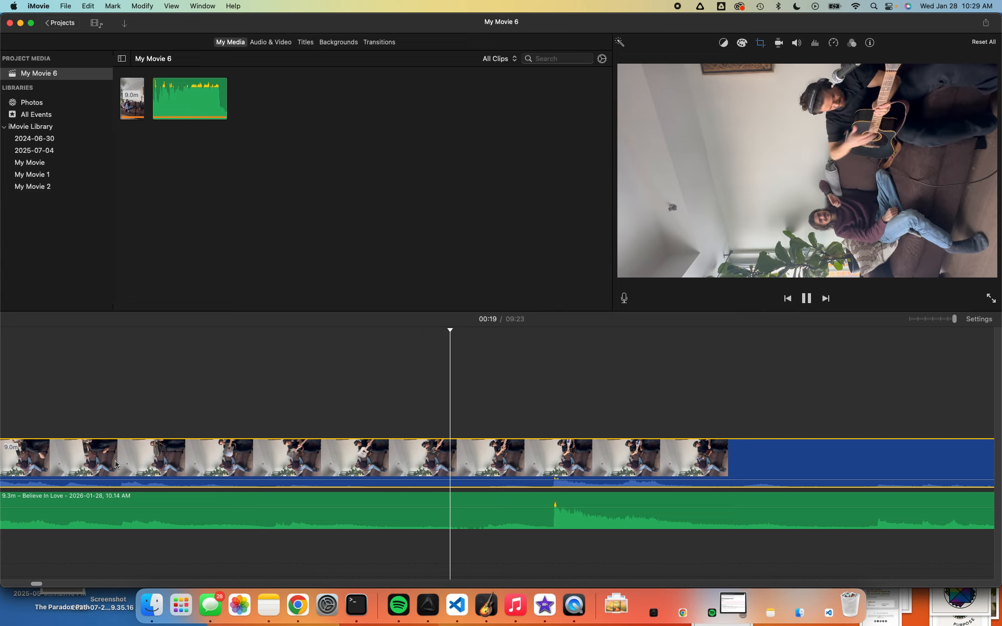
key("space")
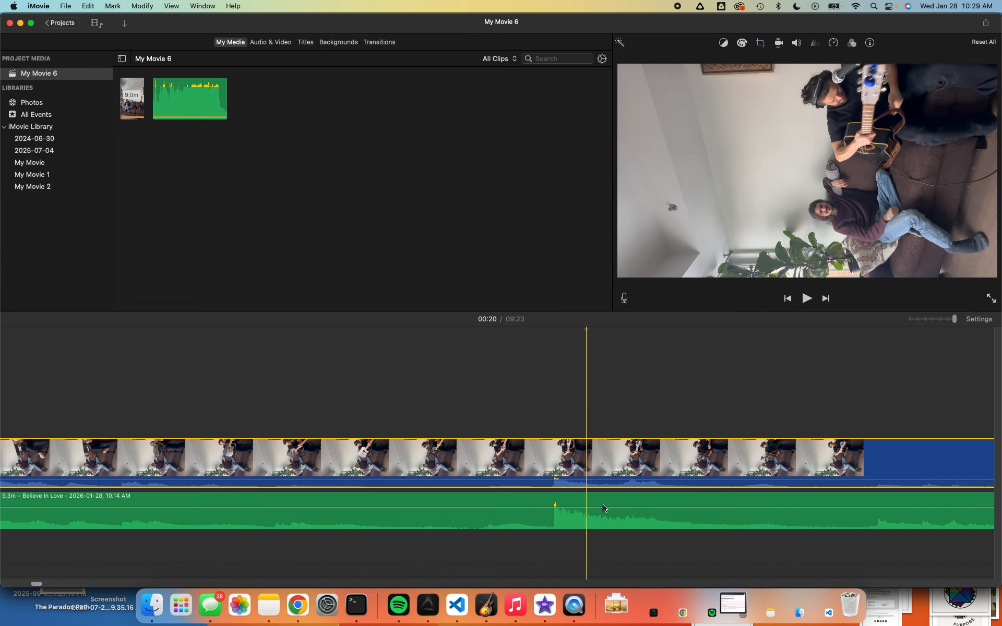
scroll(701, 506, "right", 5)
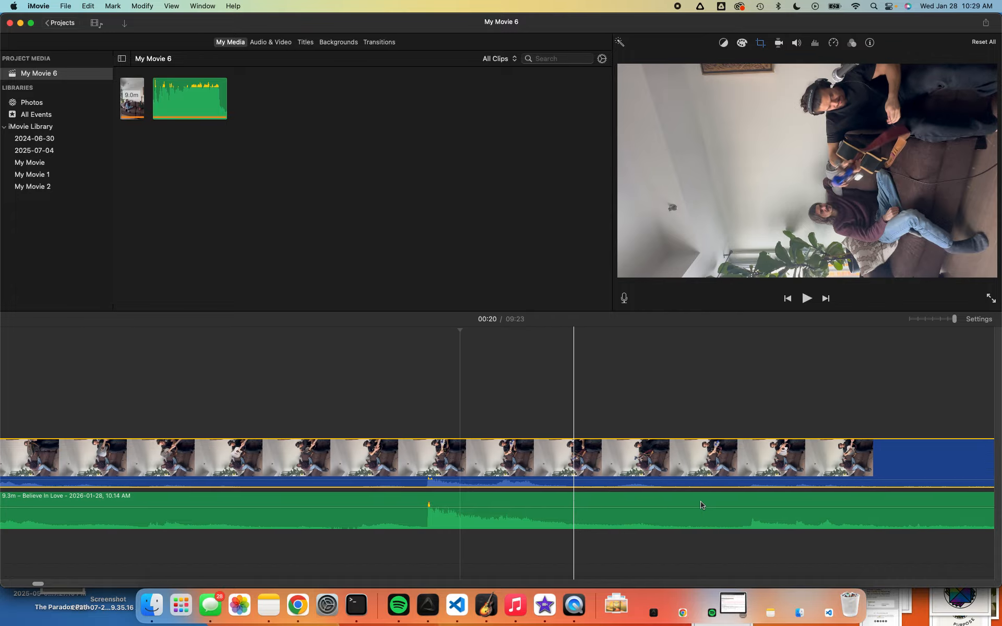
Step: Compare the video's sound waveform with the Believe In Love waveform from the aligned spike near 00:20 onward
scroll(701, 505, "right", 2)
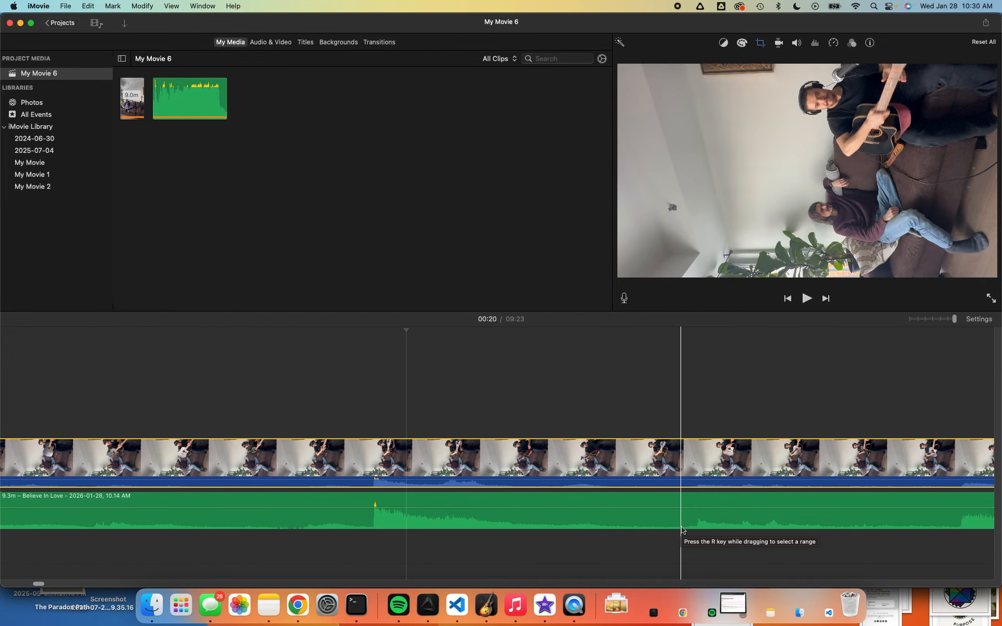
scroll(693, 529, "right", 10)
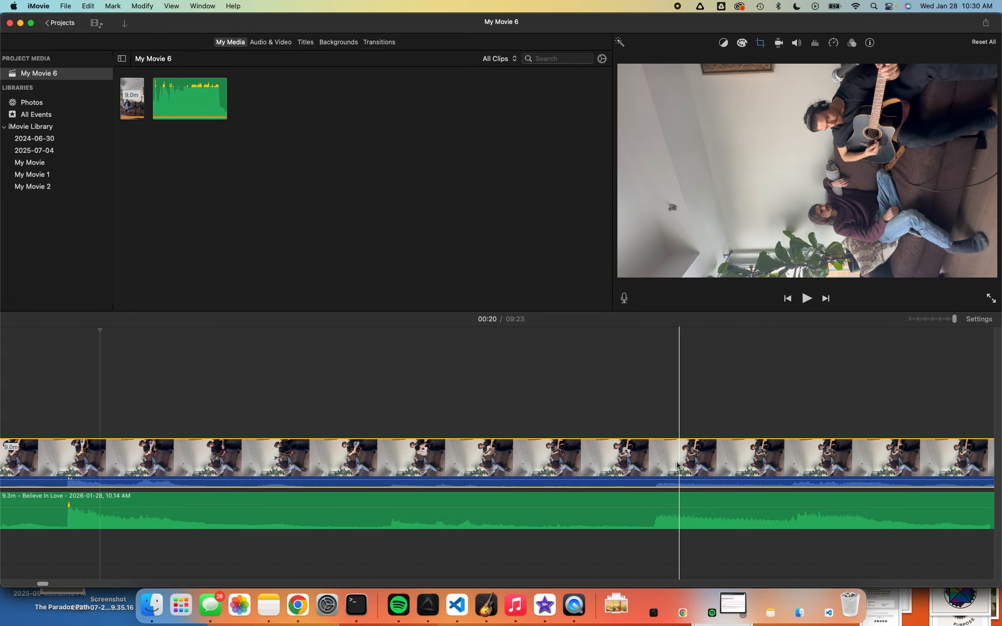
scroll(627, 468, "left", 10)
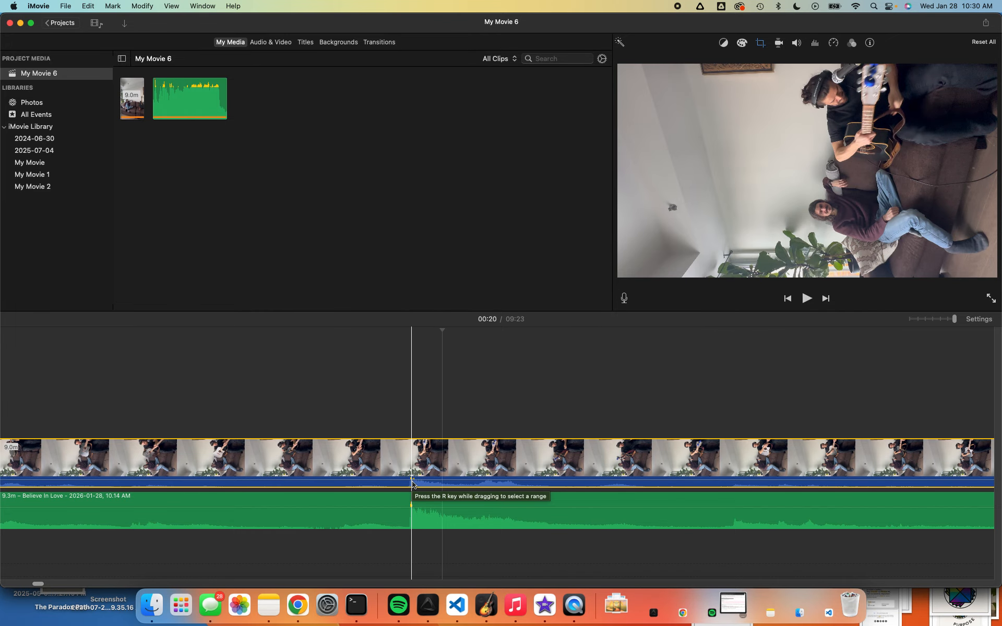
scroll(417, 474, "right", 5)
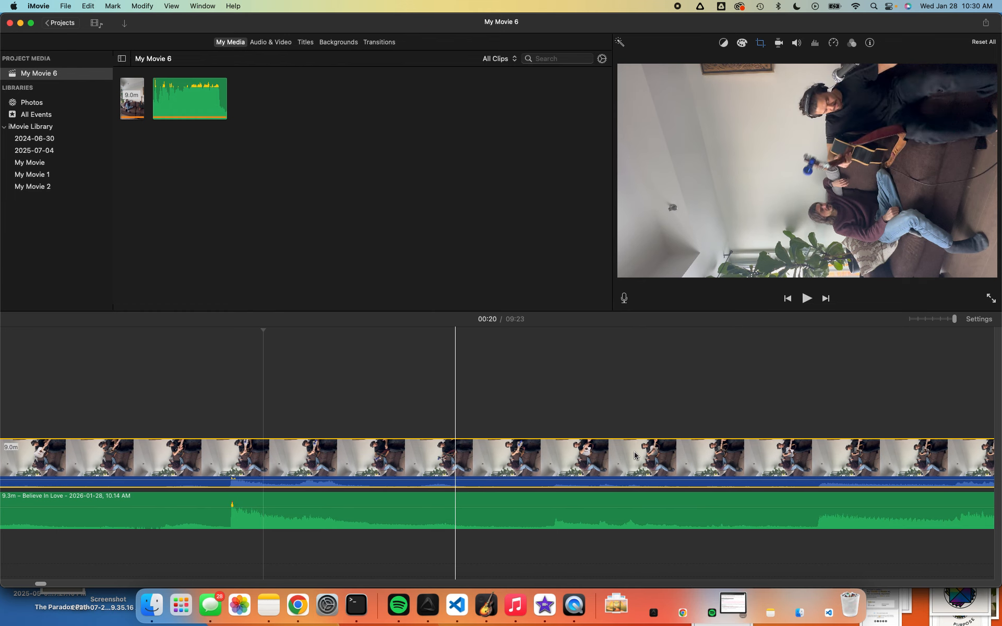
scroll(521, 467, "right", 5)
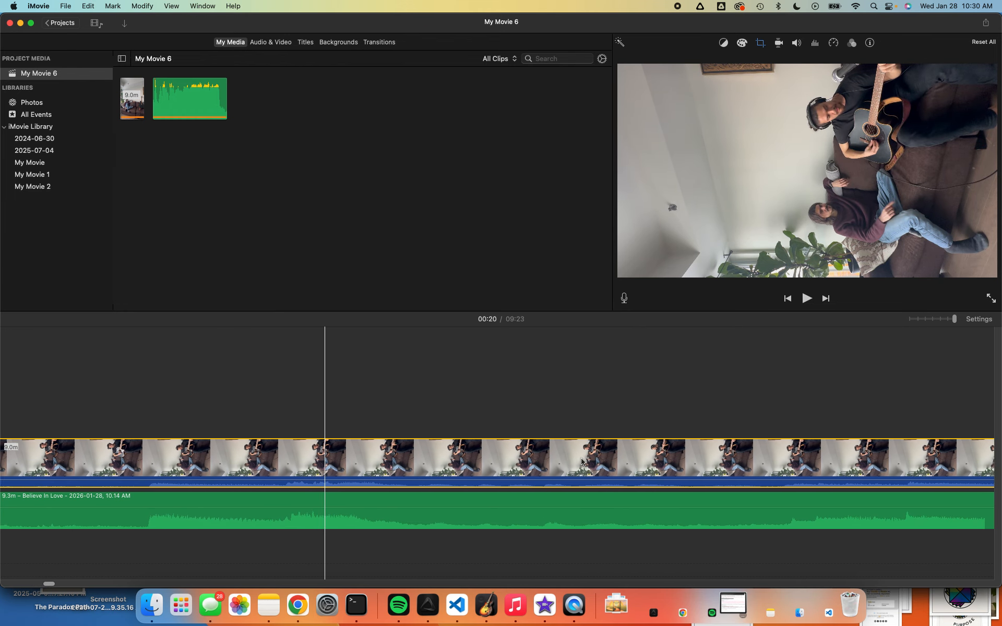
Step: Examine the matching waveform rises from 00:29 and play the movie up to 00:35 to check the sync
scroll(641, 471, "right", 3)
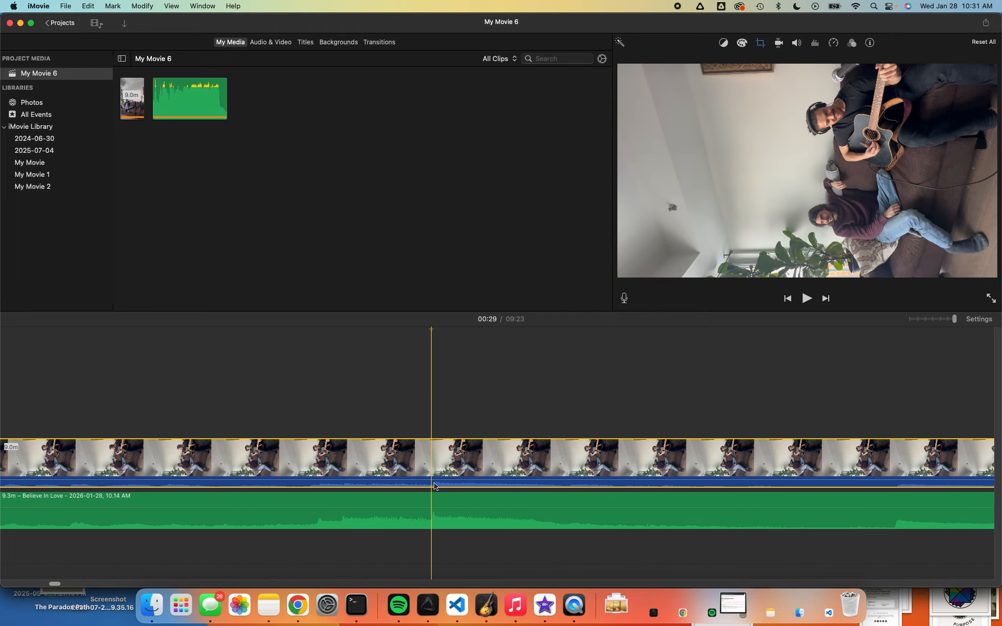
scroll(880, 487, "right", 5)
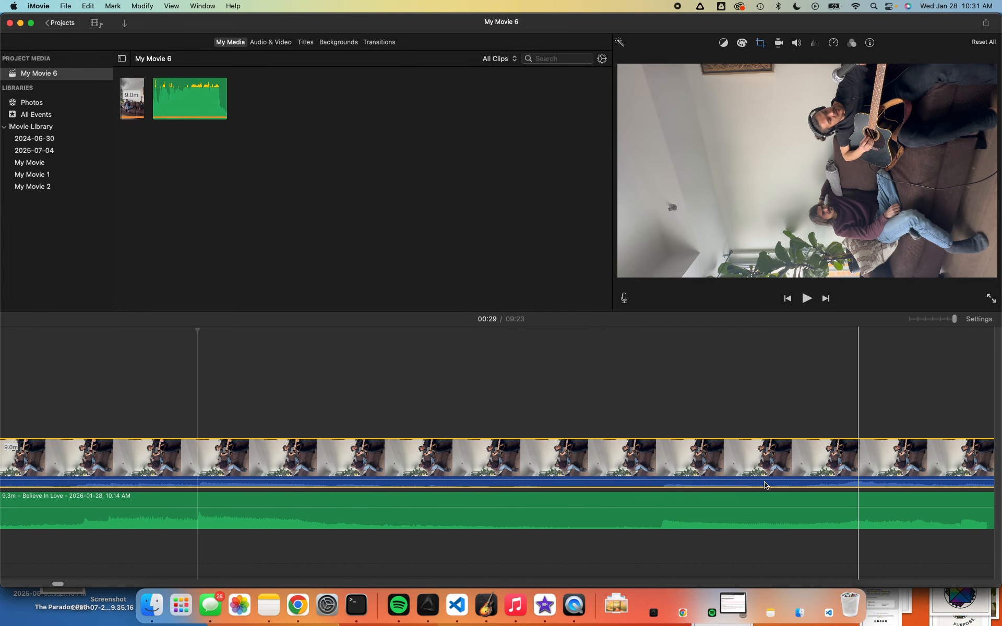
scroll(655, 469, "left", 4)
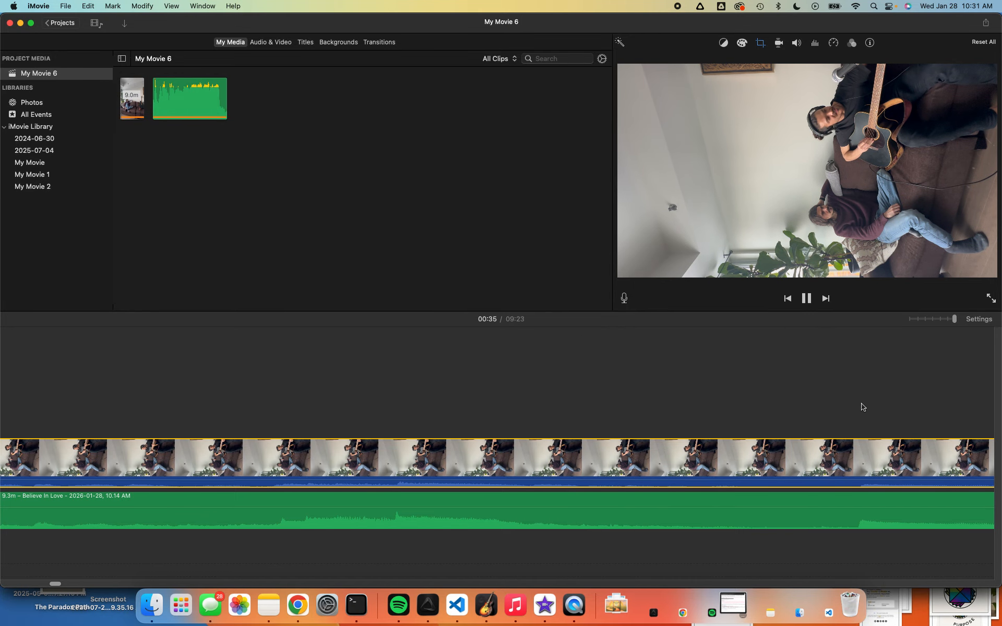
key("space")
Step: Select the Believe In Love audio clip at 00:41 and play briefly to 00:42 to check the sync
scroll(863, 407, "right", 10)
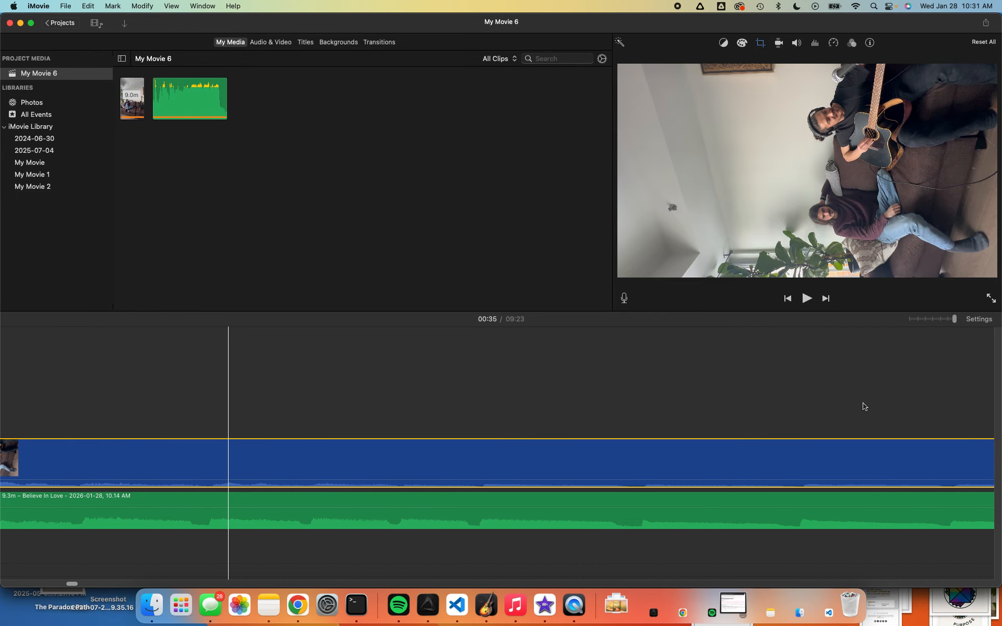
scroll(863, 407, "left", 8)
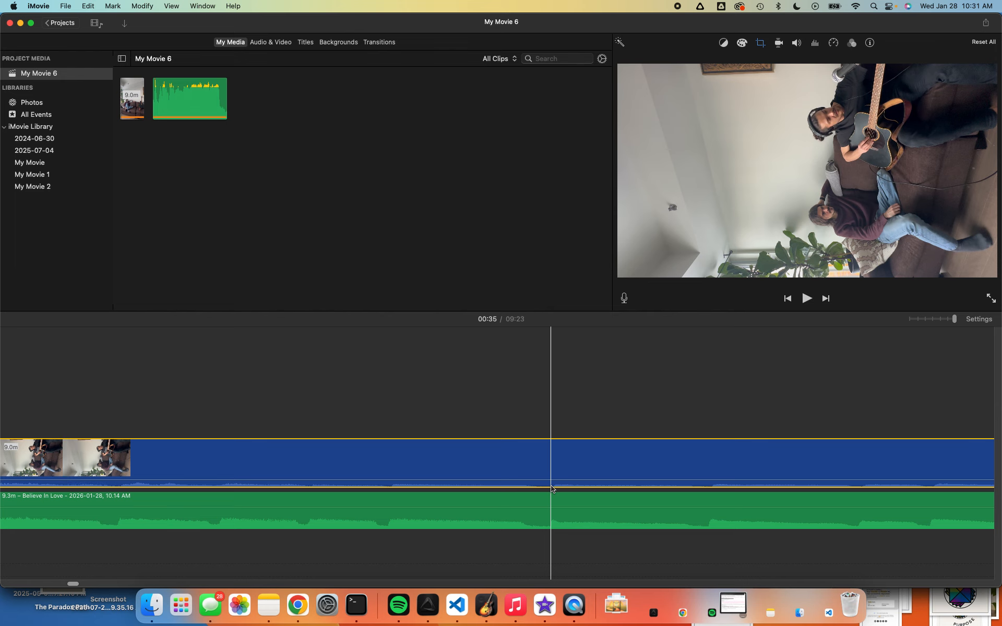
left_click(552, 526)
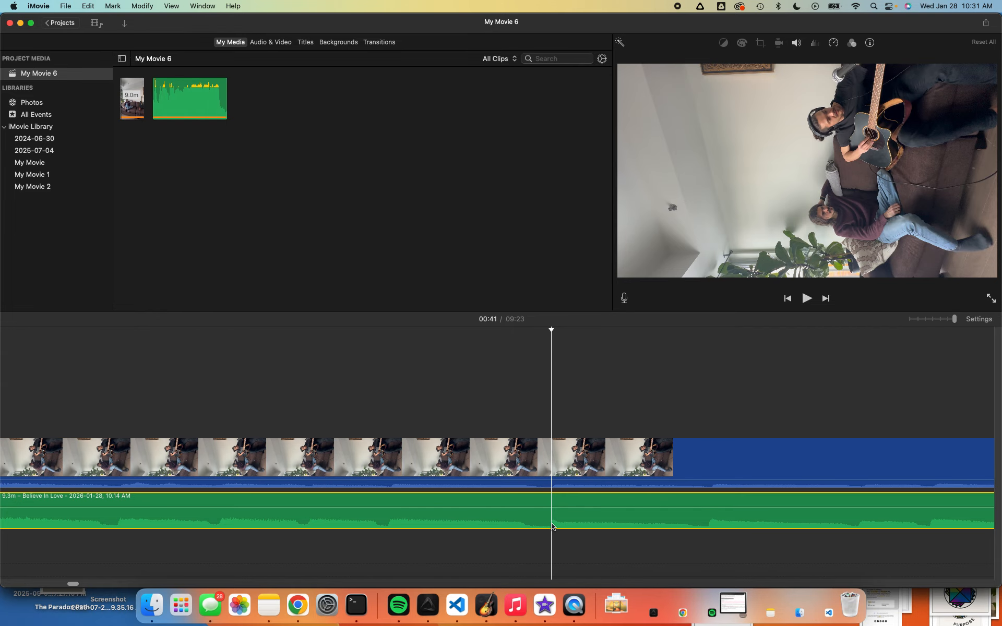
key("space")
key("space")
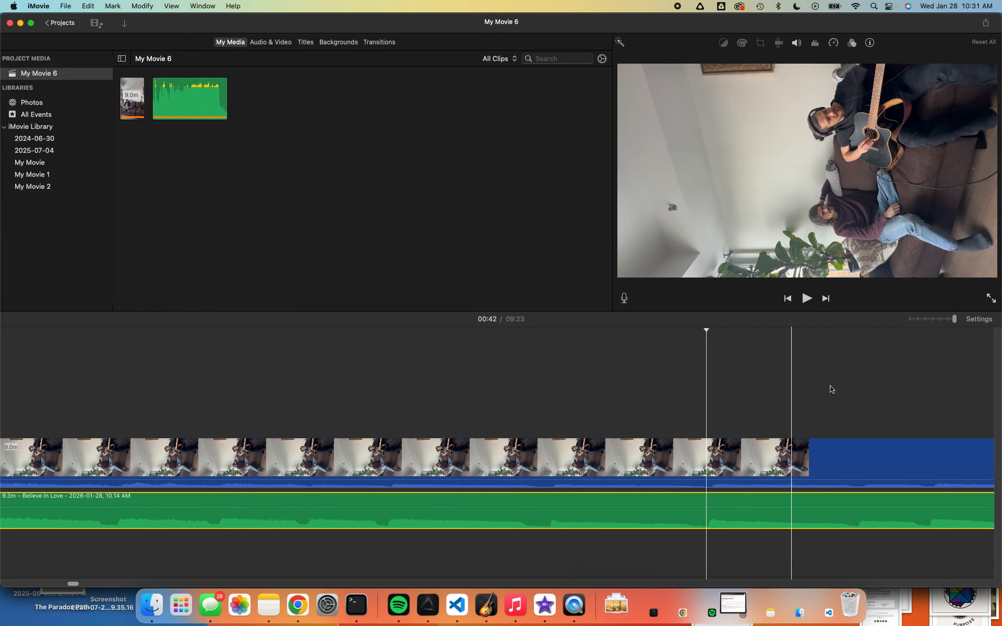
Step: Spot-check the alignment of both waveforms with the playhead at 01:27, 02:11, 02:38 and 02:53
key("super+minus")
key("super+minus")
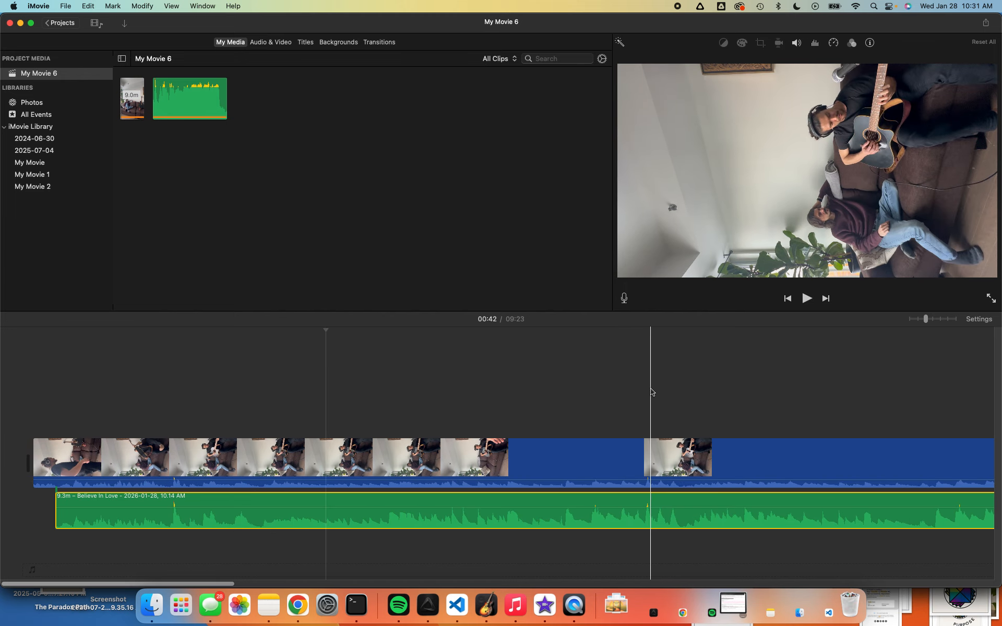
left_click(645, 384)
scroll(783, 376, "right", 5)
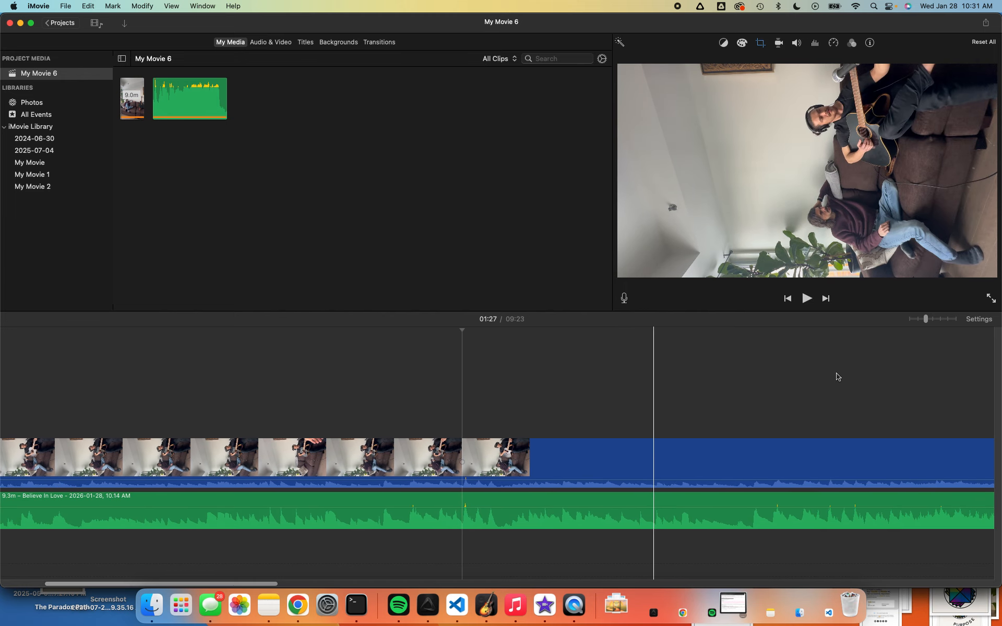
left_click(747, 385)
scroll(793, 386, "right", 3)
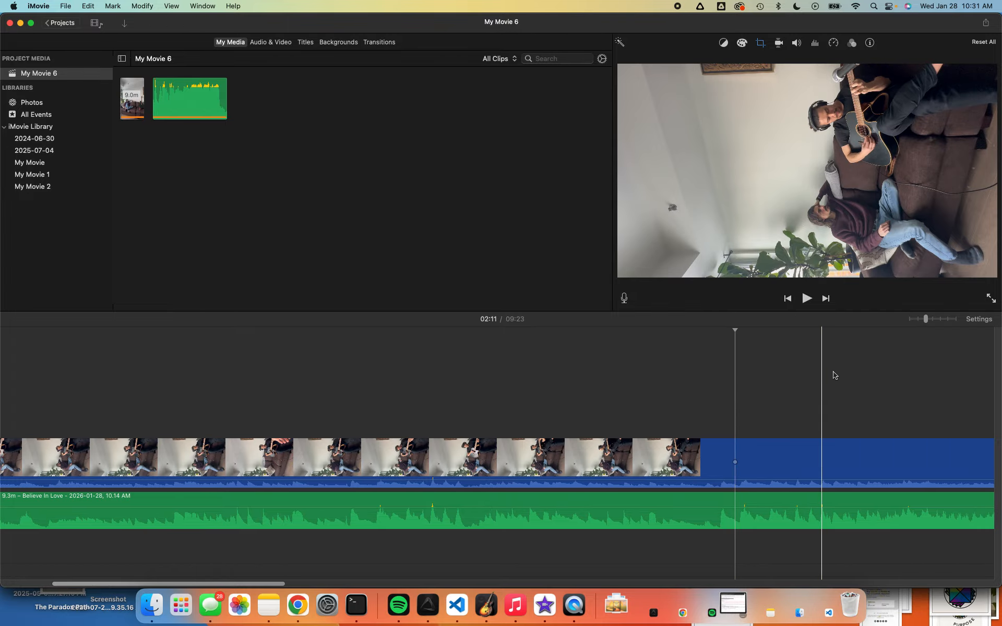
left_click(816, 401)
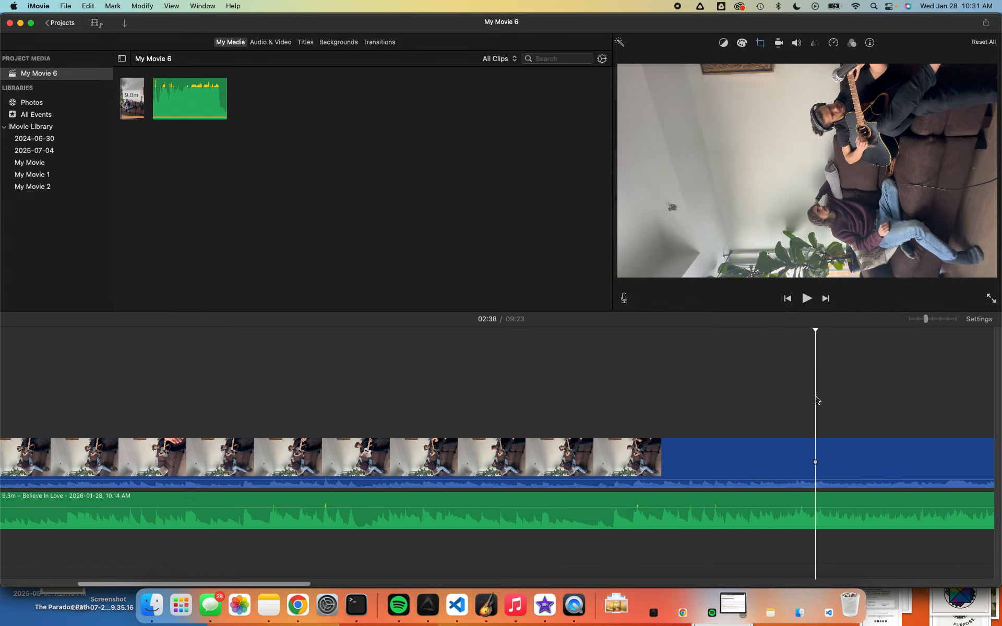
scroll(817, 400, "right", 1)
left_click(816, 400)
left_click(829, 400)
left_click(867, 399)
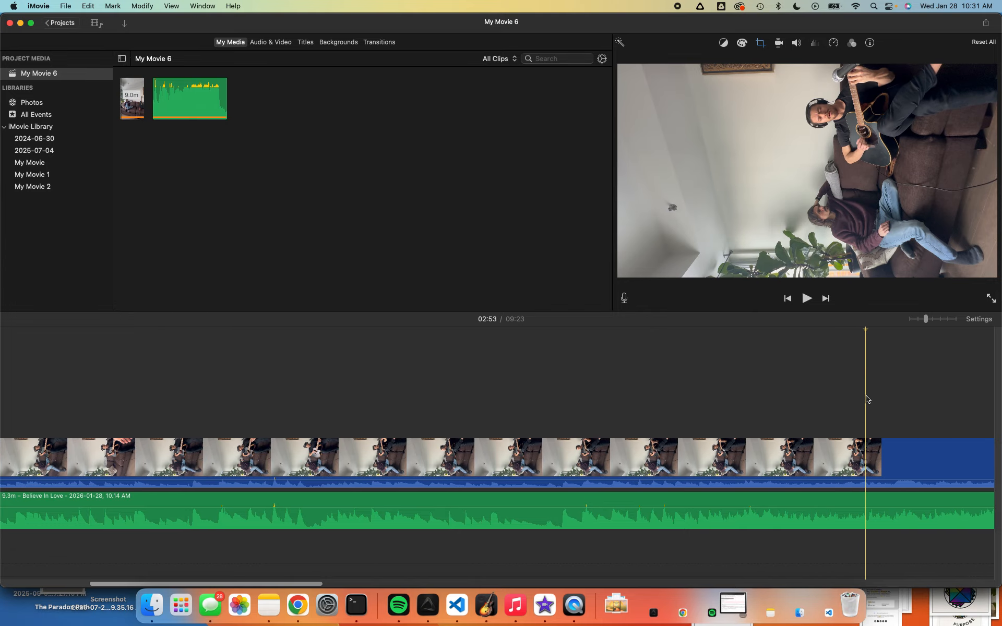
Step: Step the playhead through the song from 03:02 to 03:33 and compare the video with the audio waveform
scroll(884, 398, "right", 2)
left_click(883, 397)
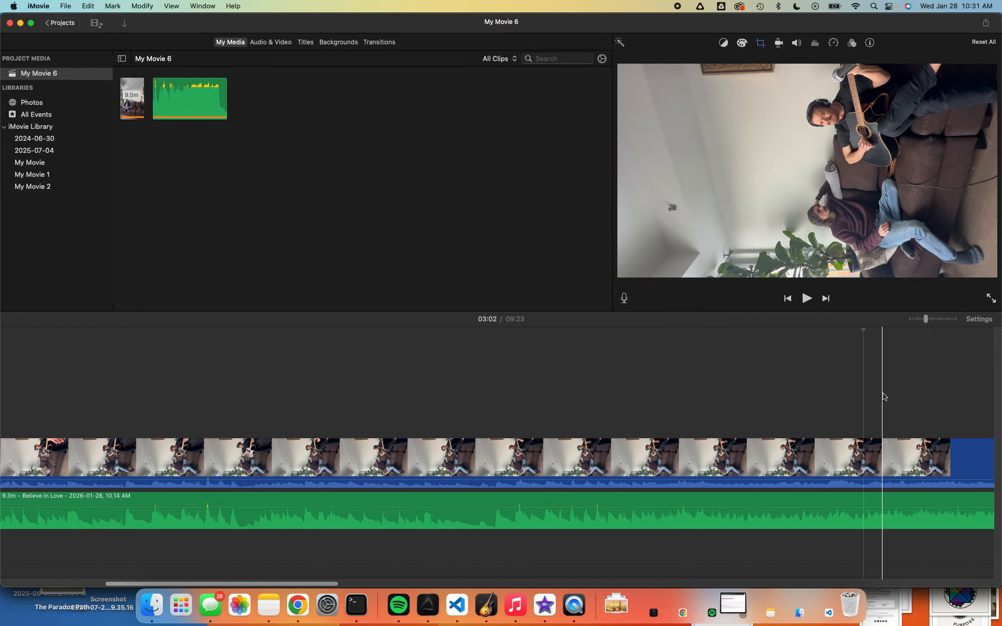
scroll(884, 398, "right", 1)
left_click(910, 397)
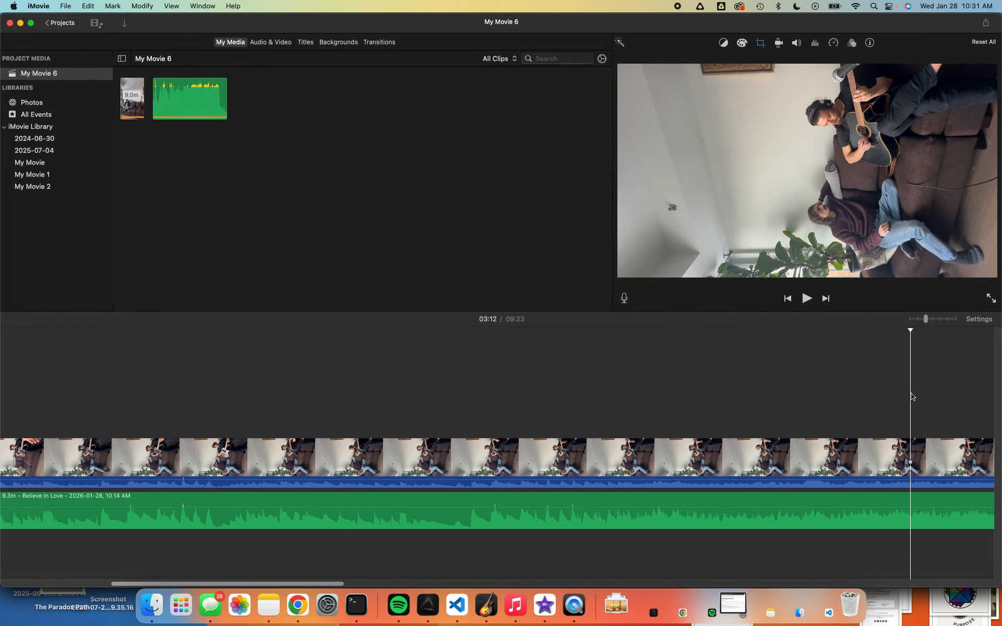
scroll(912, 397, "right", 2)
left_click(910, 397)
left_click(917, 397)
scroll(917, 397, "right", 1)
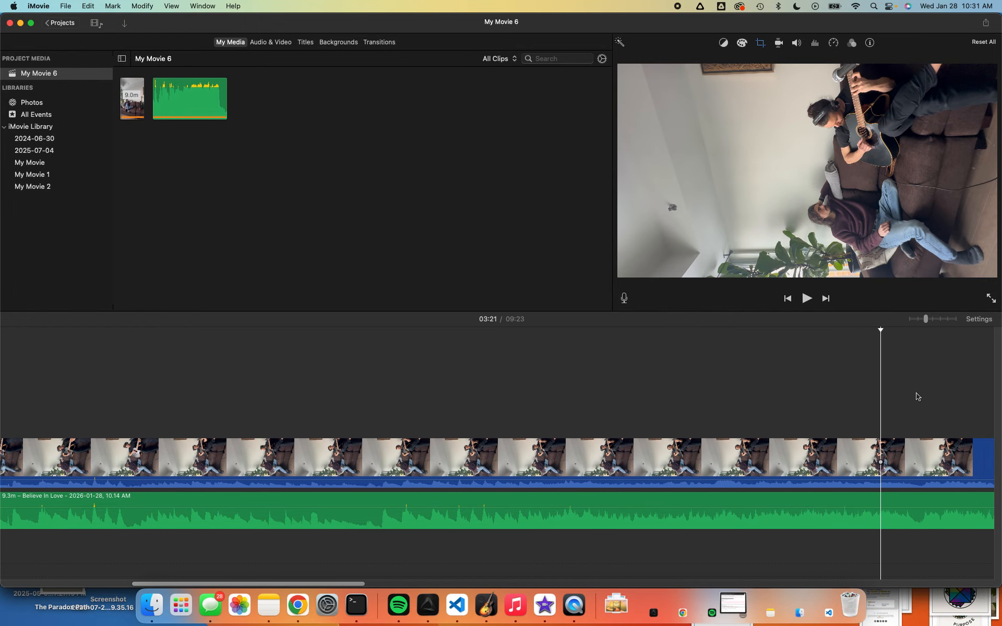
left_click(926, 398)
left_click(935, 397)
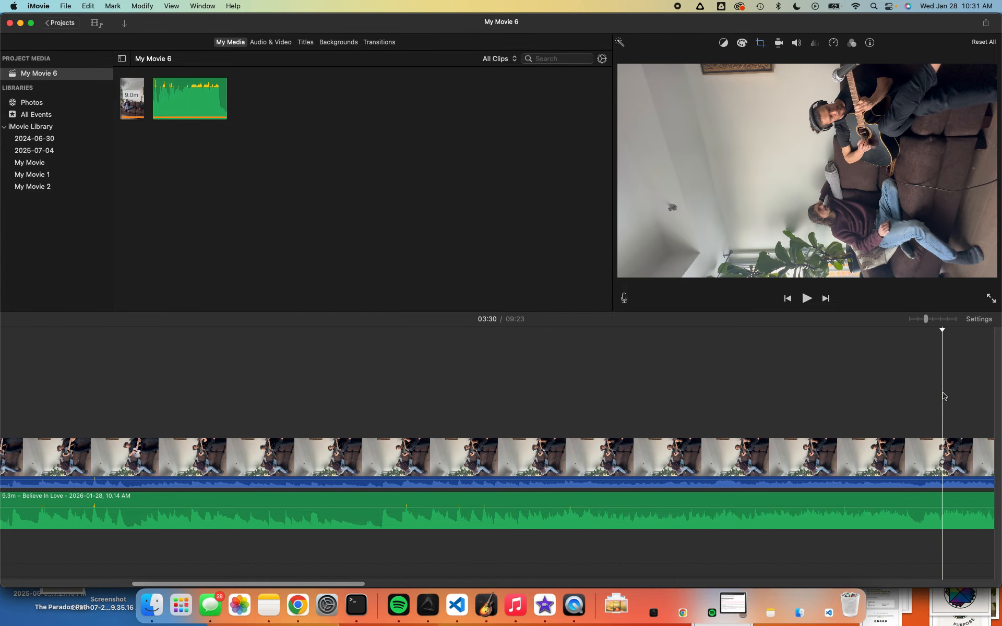
scroll(943, 396, "right", 1)
left_click(920, 399)
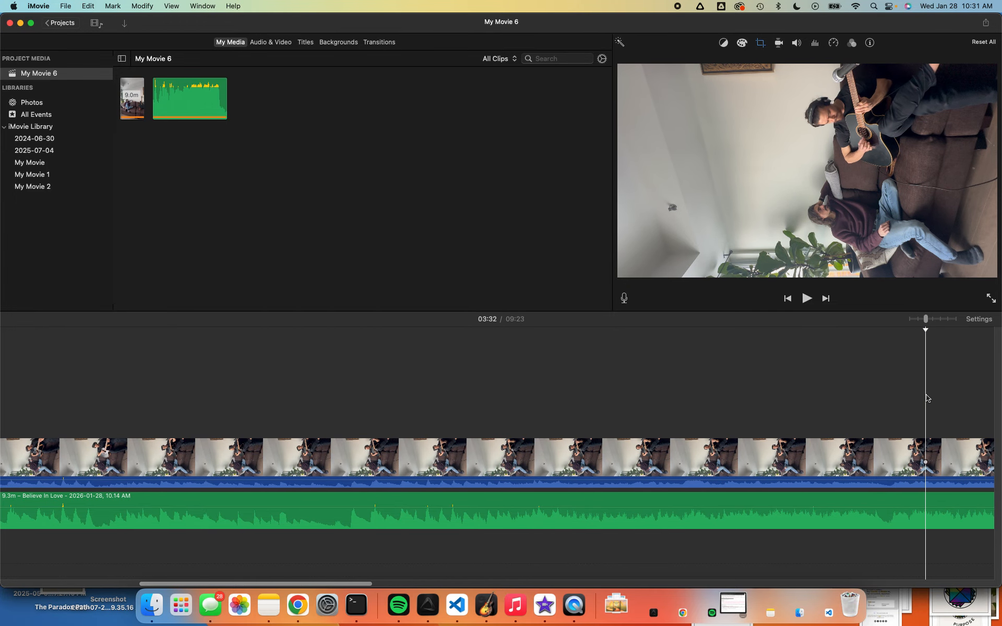
scroll(934, 398, "right", 4)
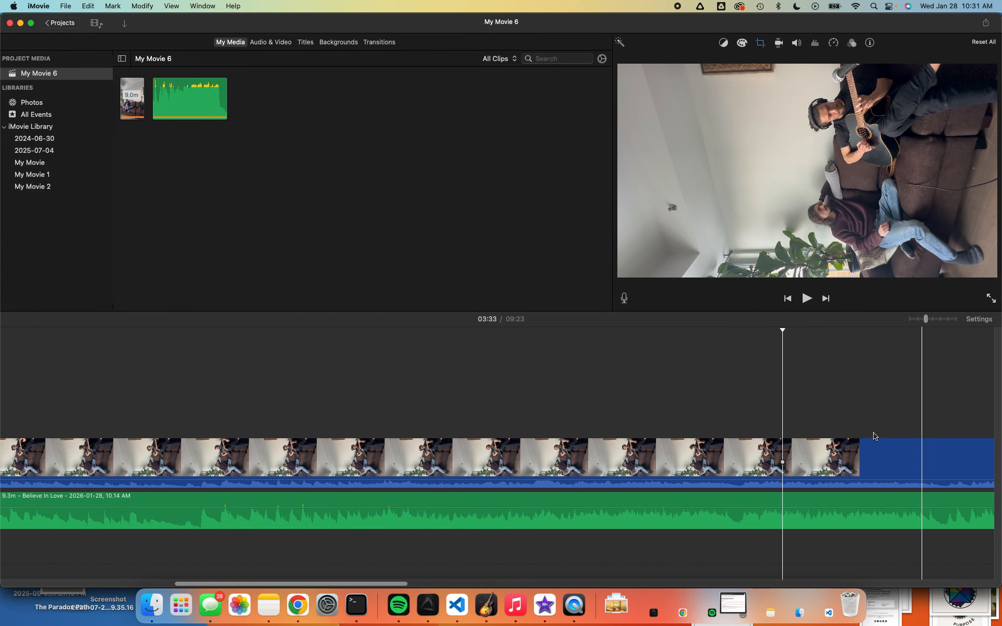
Step: Play the movie from a point after 03:33 up to 03:45 to check the audio against the video
key("super+=")
key("super+=")
scroll(861, 472, "right", 2)
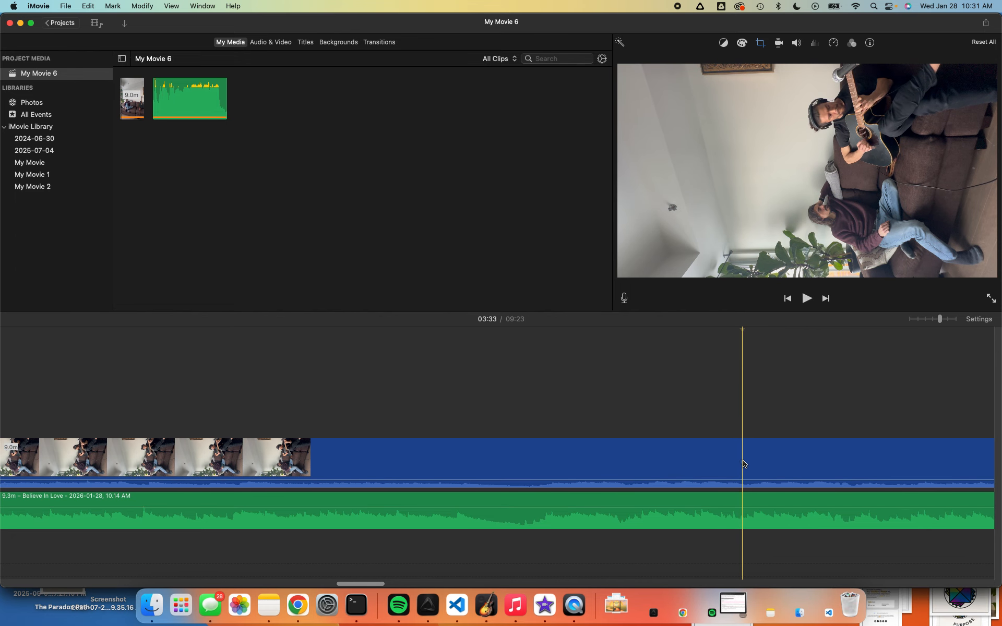
left_click(744, 464)
key("space")
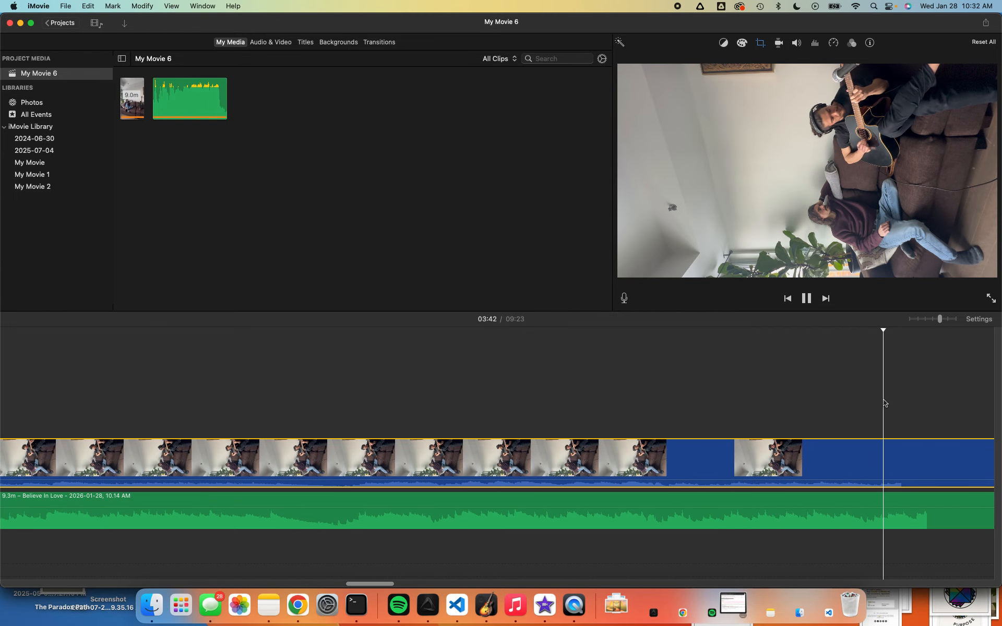
key("space")
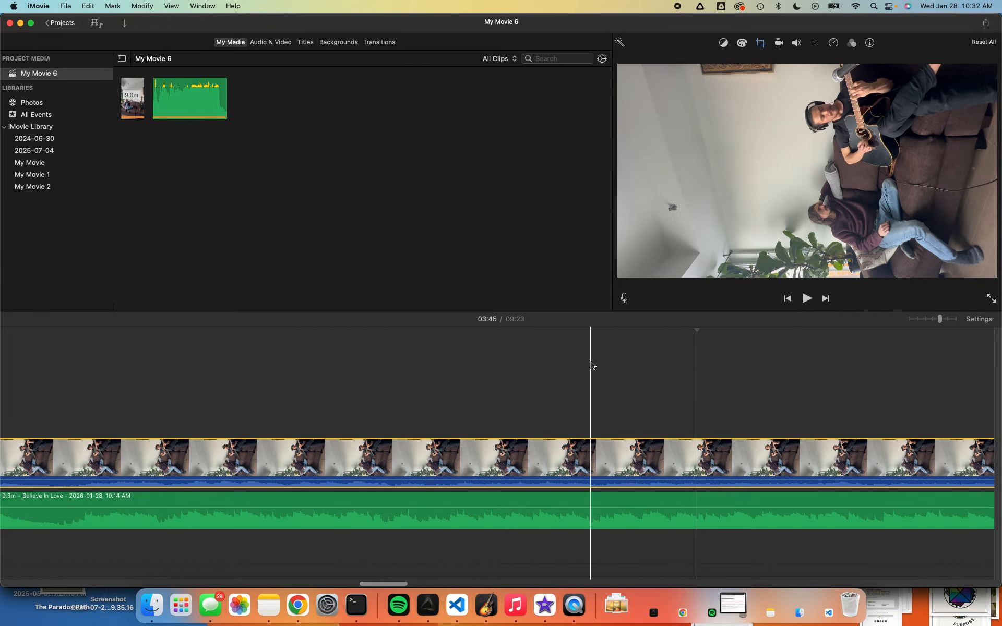
Step: Play the passage from about 04:48 to 04:54 and replay part of it to check the sync
scroll(810, 342, "right", 10)
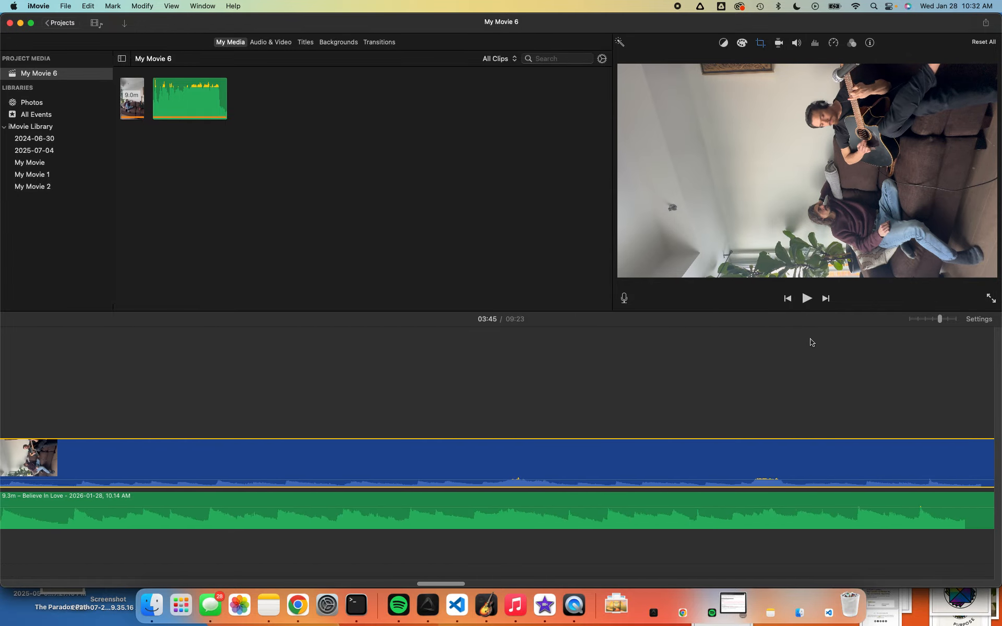
left_click(805, 376)
scroll(861, 365, "right", 6)
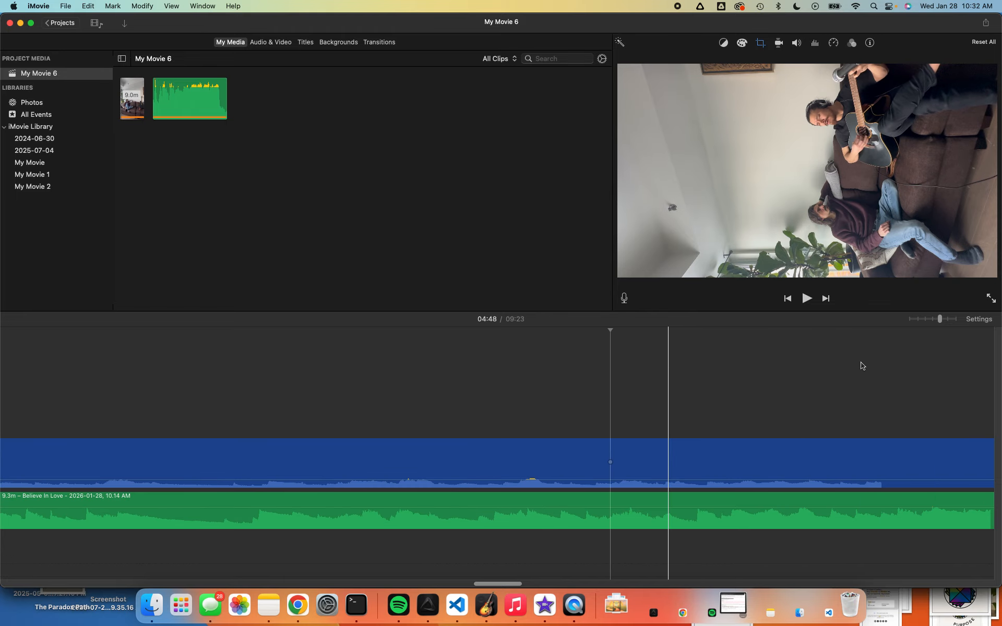
scroll(463, 425, "left", 3)
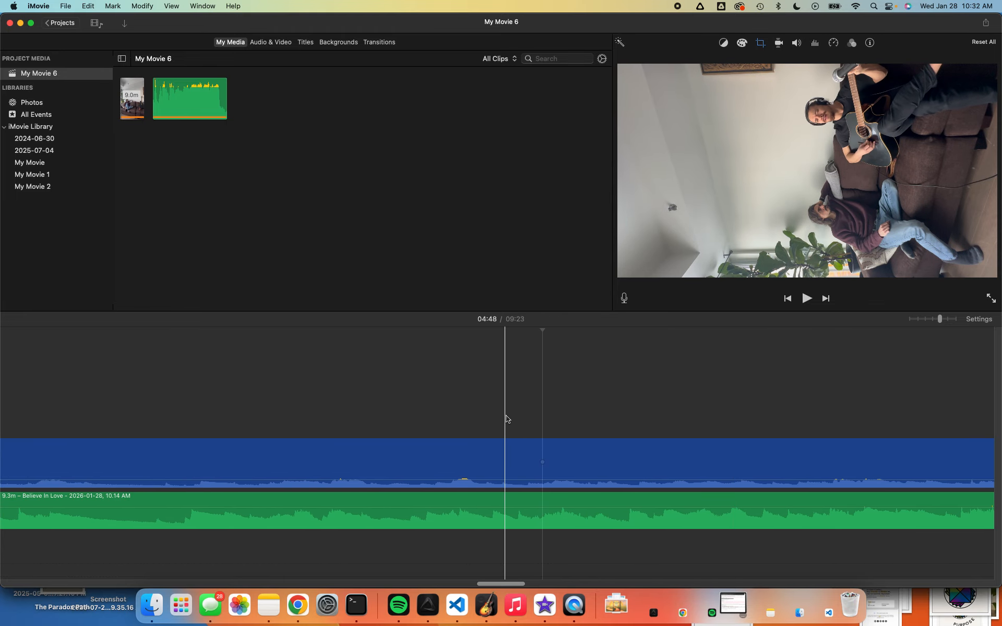
left_click(482, 421)
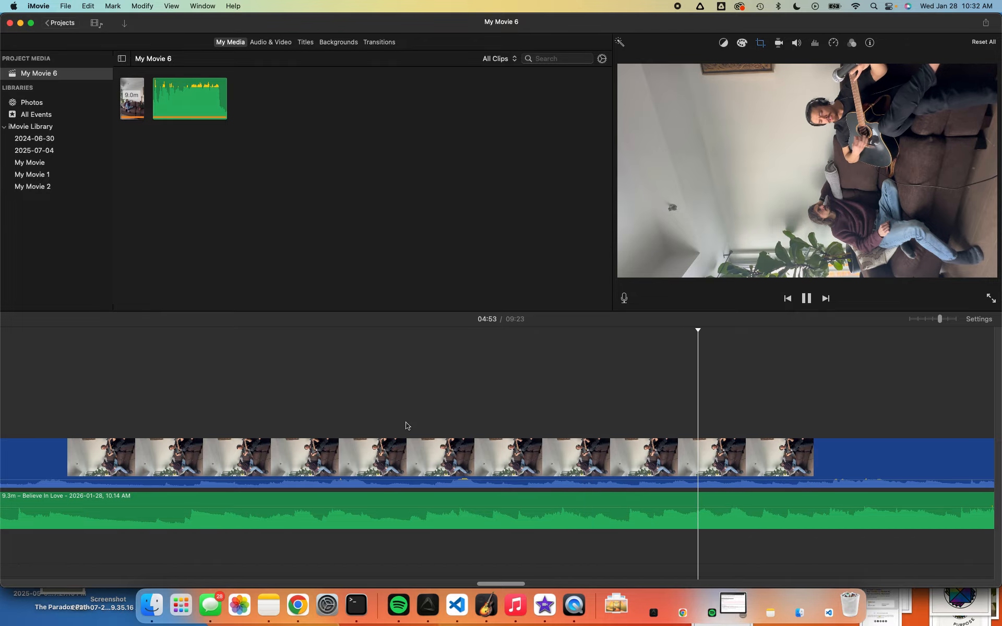
key("space")
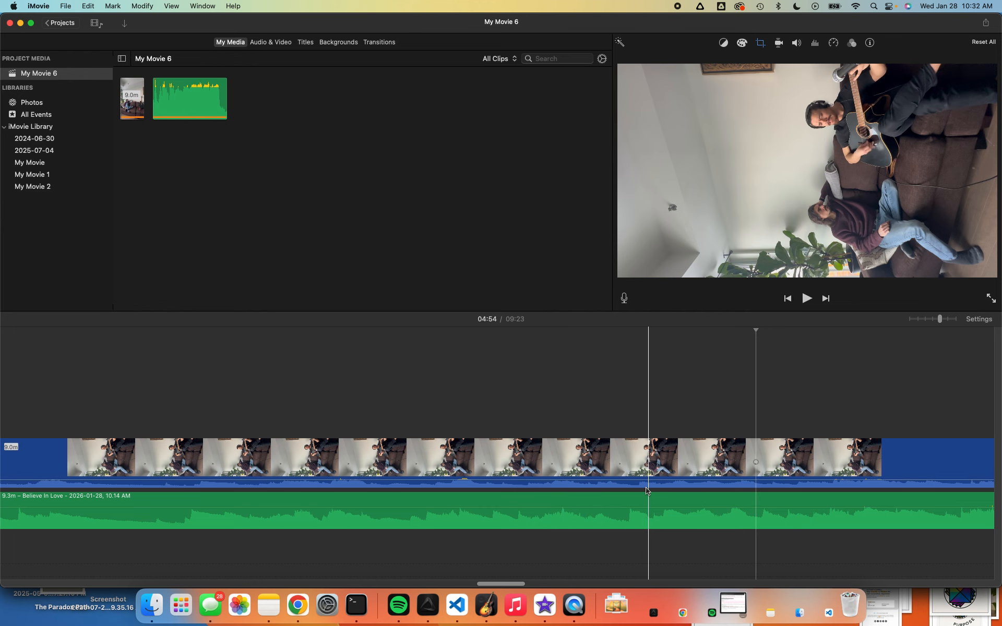
key("space")
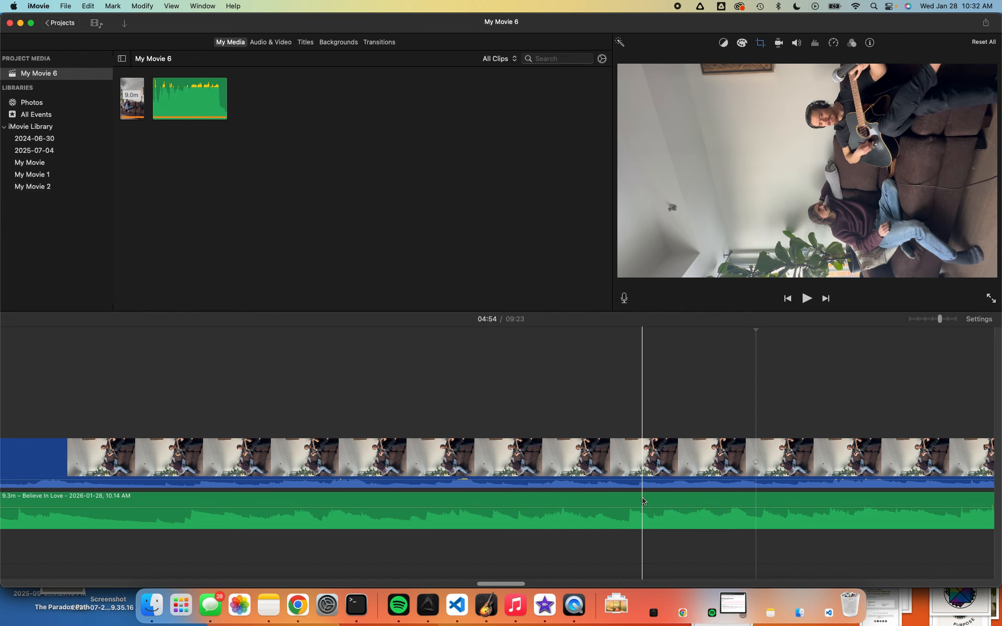
key("space")
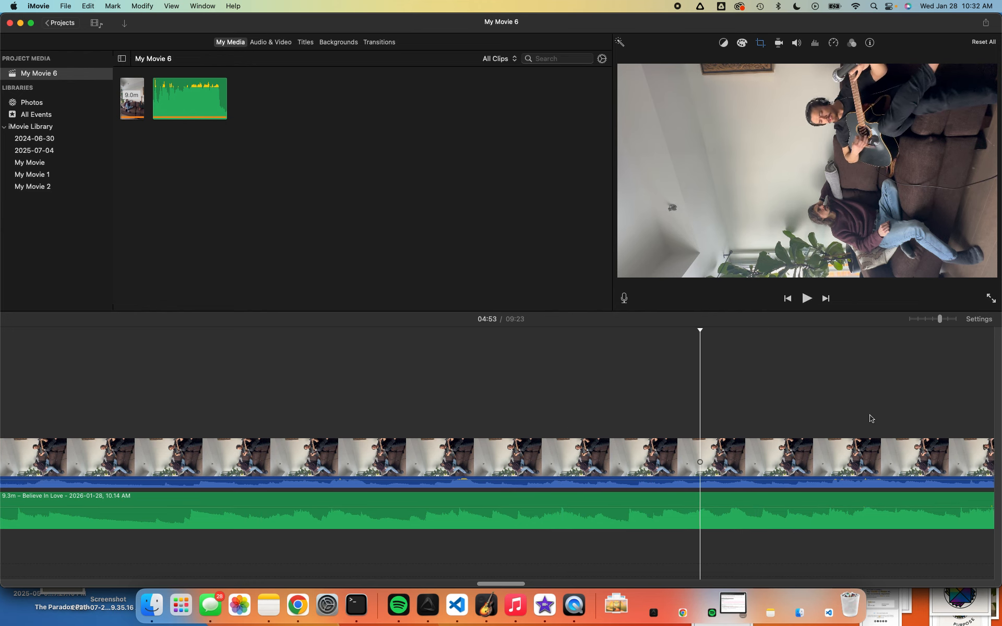
Step: Move the playhead to 05:36 and compare the video and audio waveforms around the dip there
scroll(870, 419, "right", 10)
left_click(822, 422)
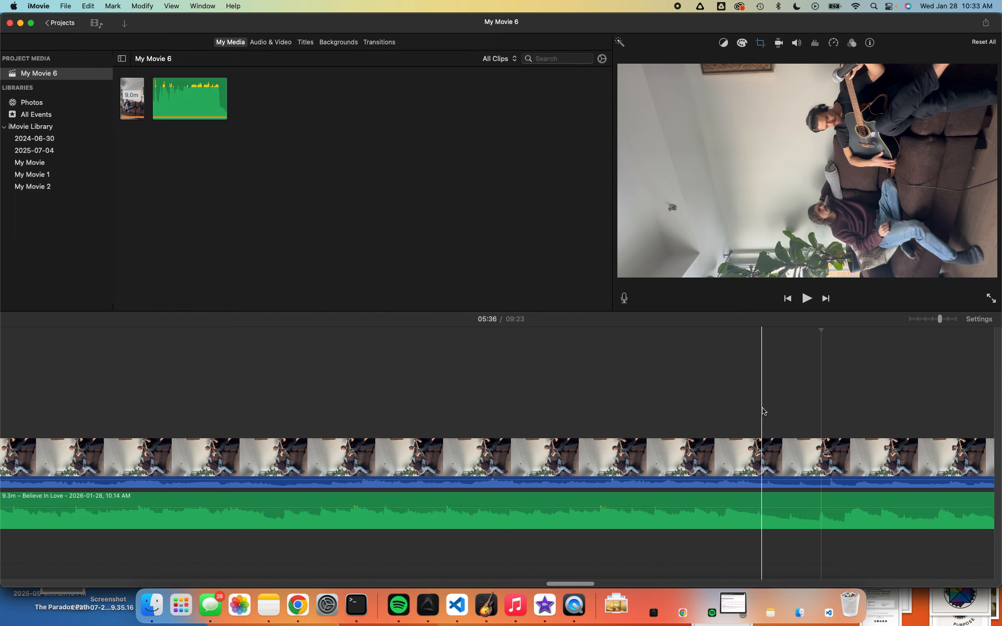
scroll(893, 415, "right", 3)
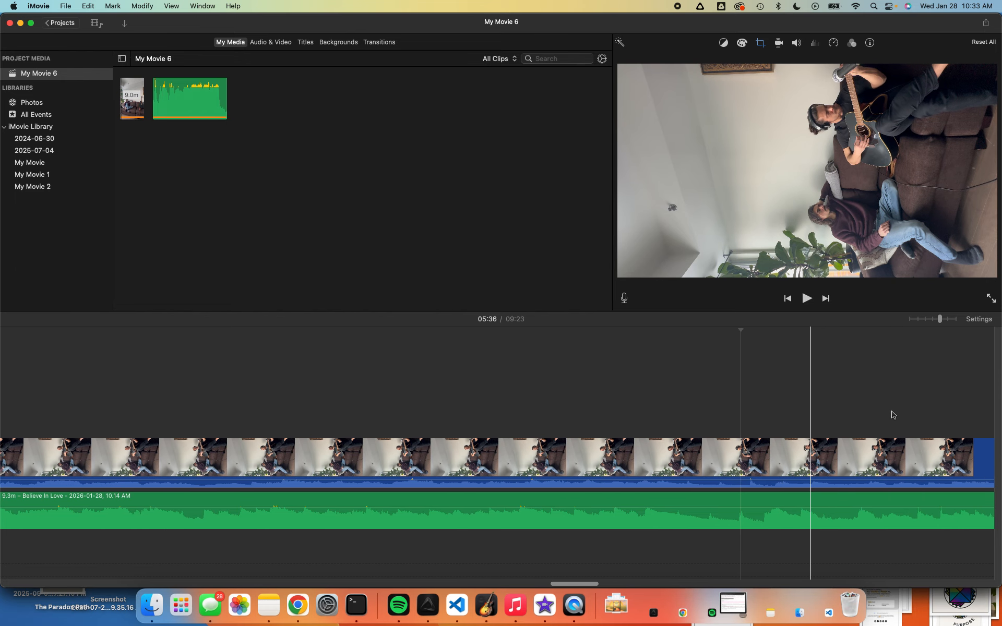
Step: Move the playhead through 06:04, 06:13 and 06:18 and compare the video and audio waveforms at each point
scroll(887, 414, "right", 10)
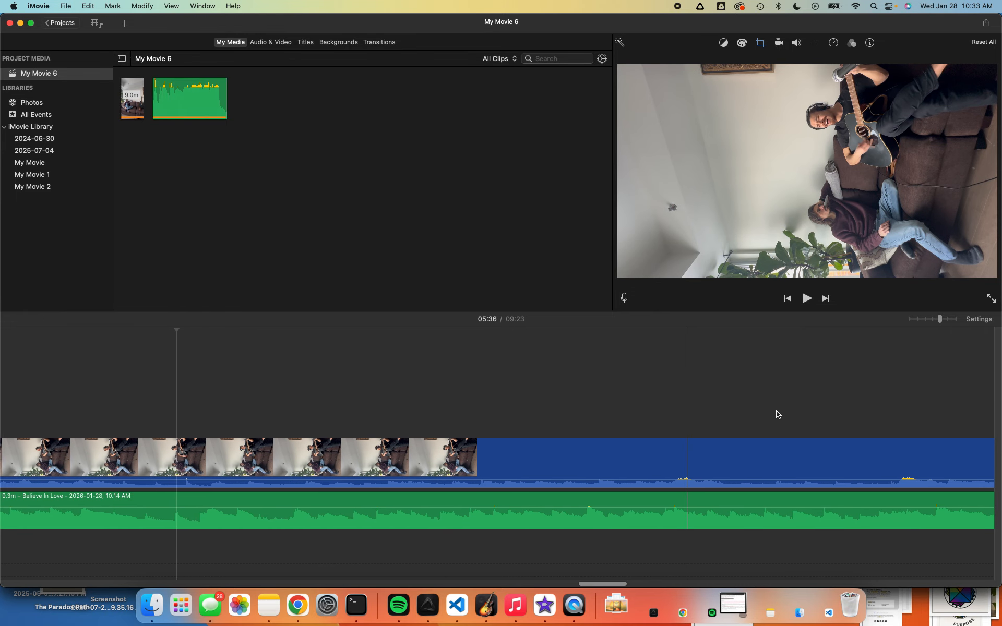
scroll(874, 431, "right", 5)
scroll(877, 431, "right", 6)
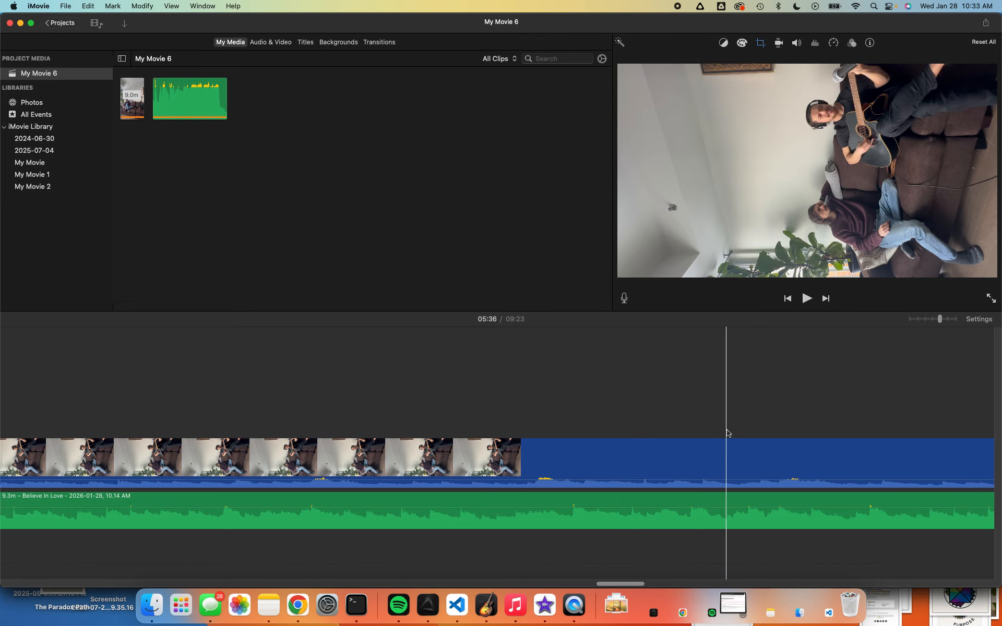
left_click(777, 427)
scroll(879, 409, "right", 5)
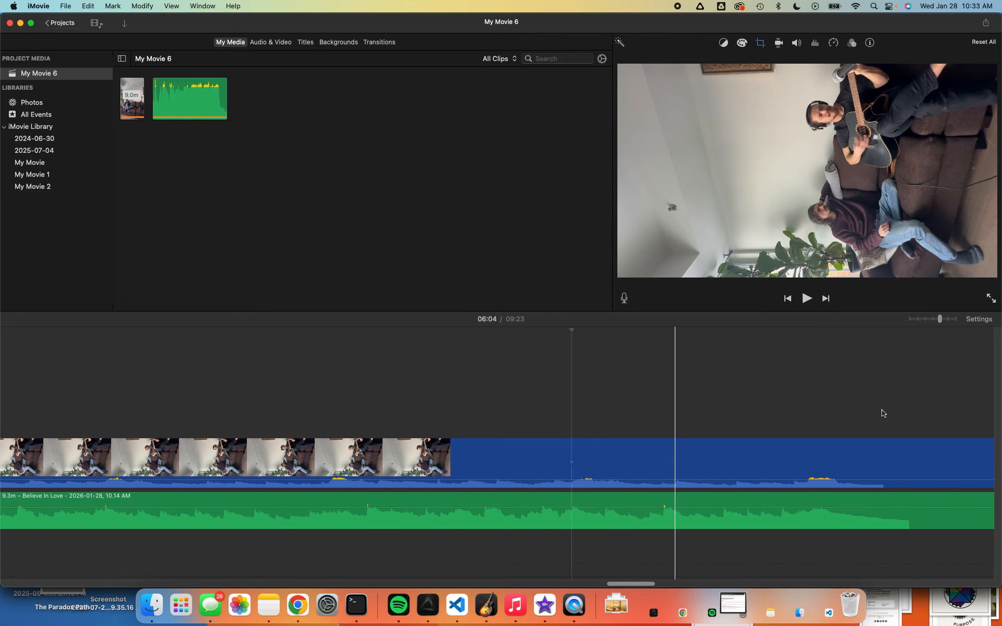
left_click(868, 386)
scroll(887, 378, "right", 4)
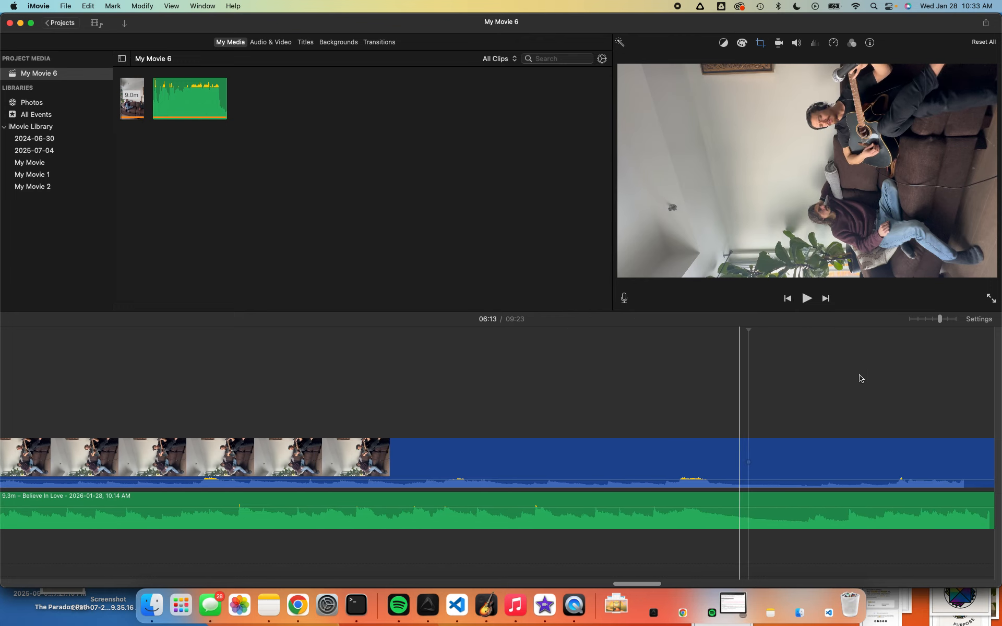
left_click(901, 377)
scroll(932, 385, "right", 7)
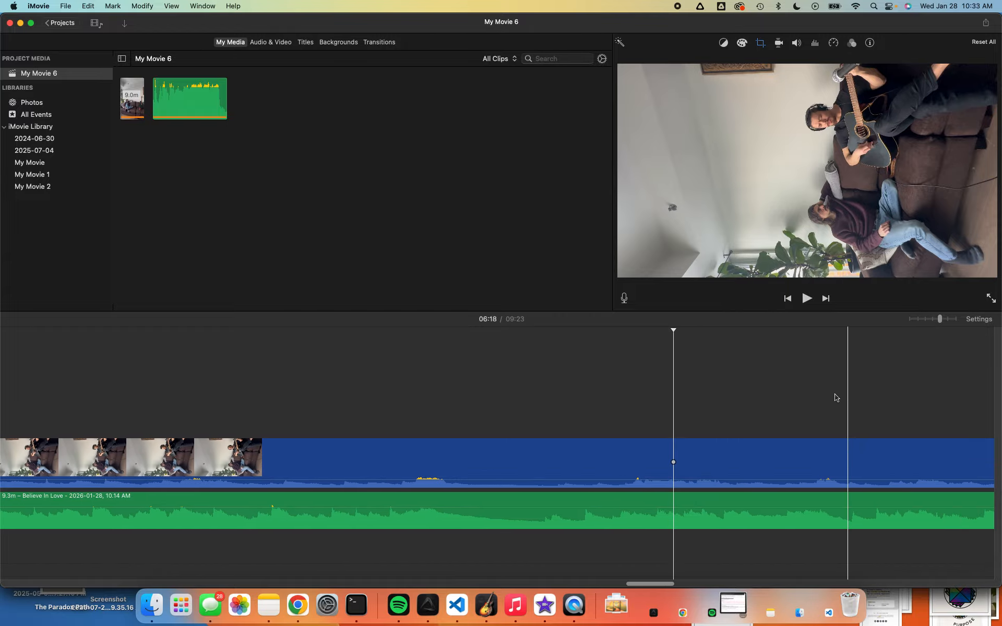
Step: Compare the video and audio waveforms from 06:18 onward to the end of the song
scroll(868, 398, "right", 5)
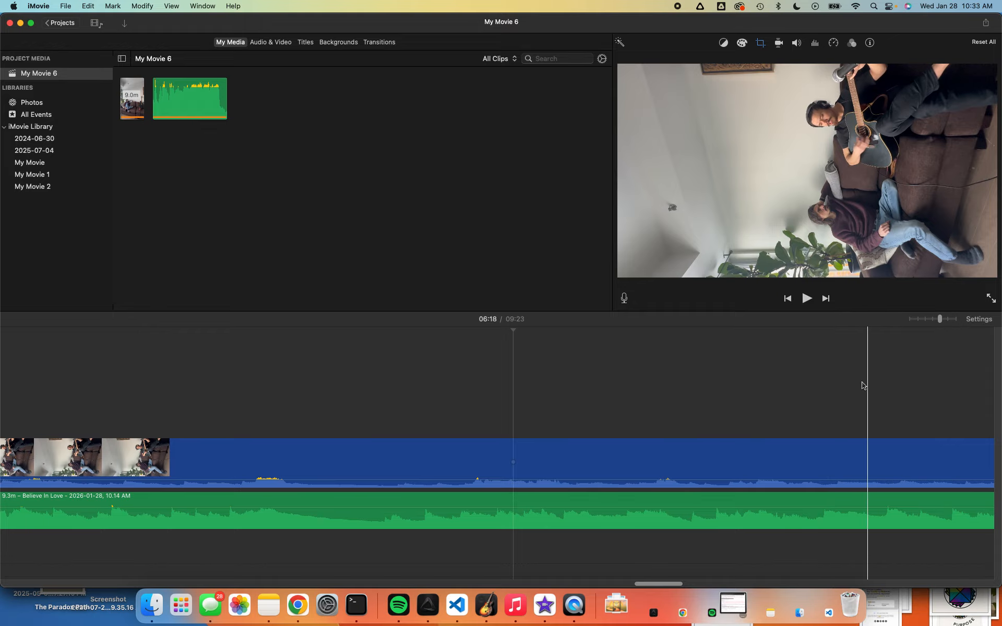
scroll(850, 383, "right", 10)
scroll(850, 383, "right", 8)
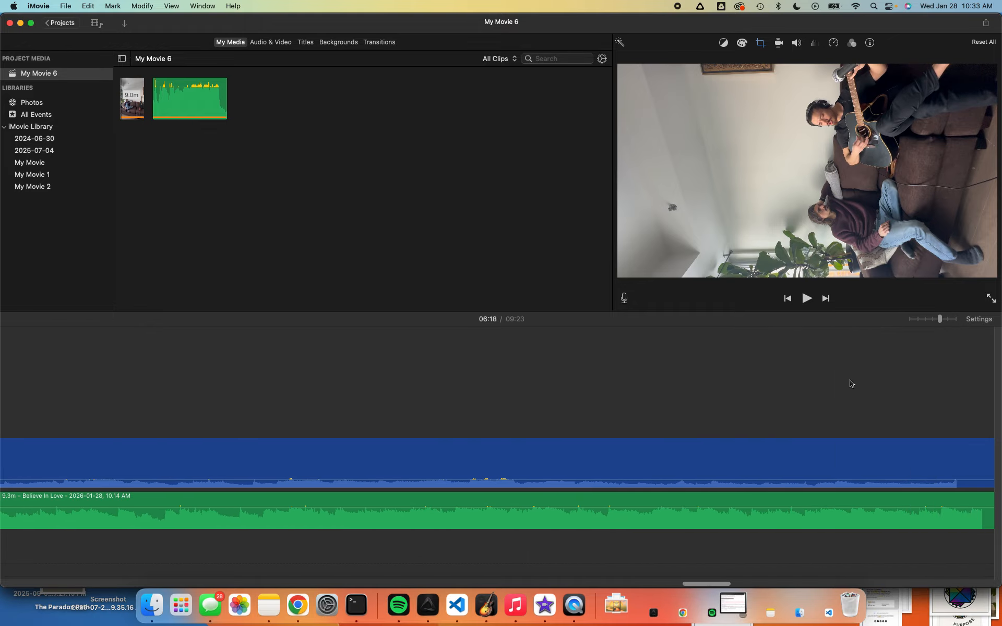
scroll(750, 401, "right", 5)
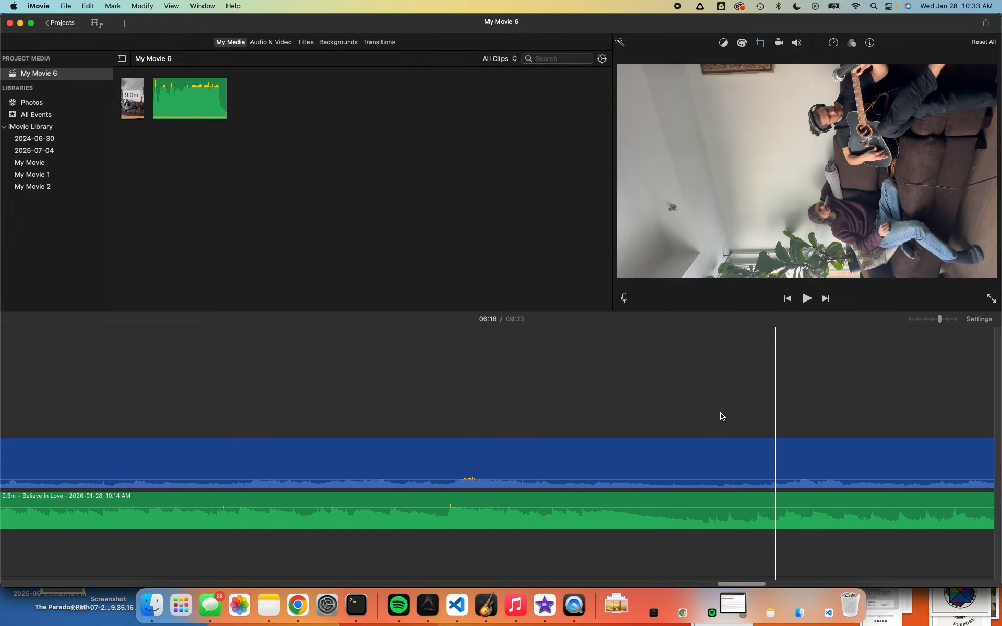
scroll(751, 394, "right", 15)
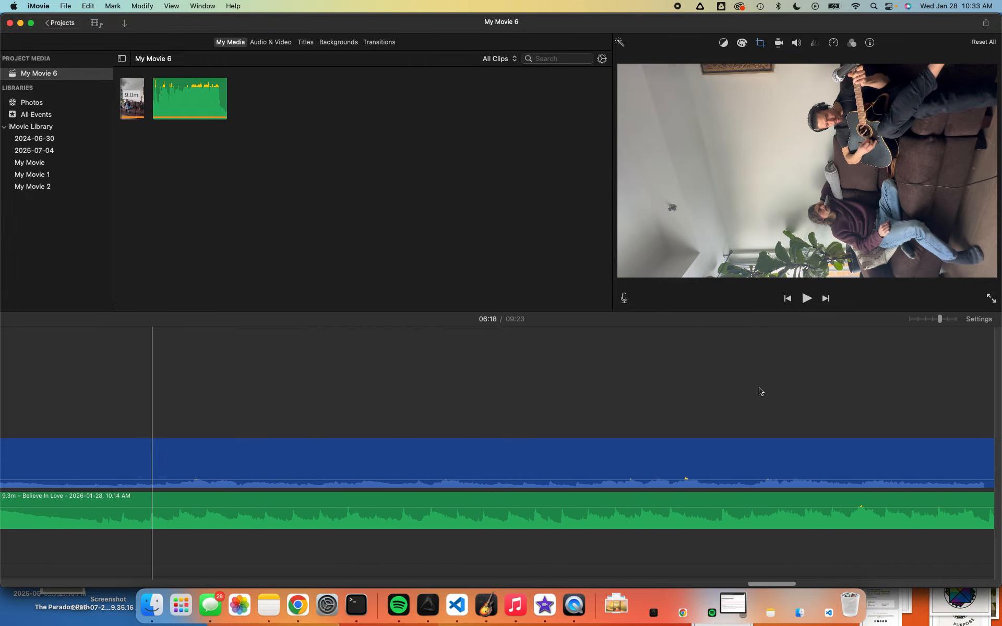
scroll(731, 392, "right", 5)
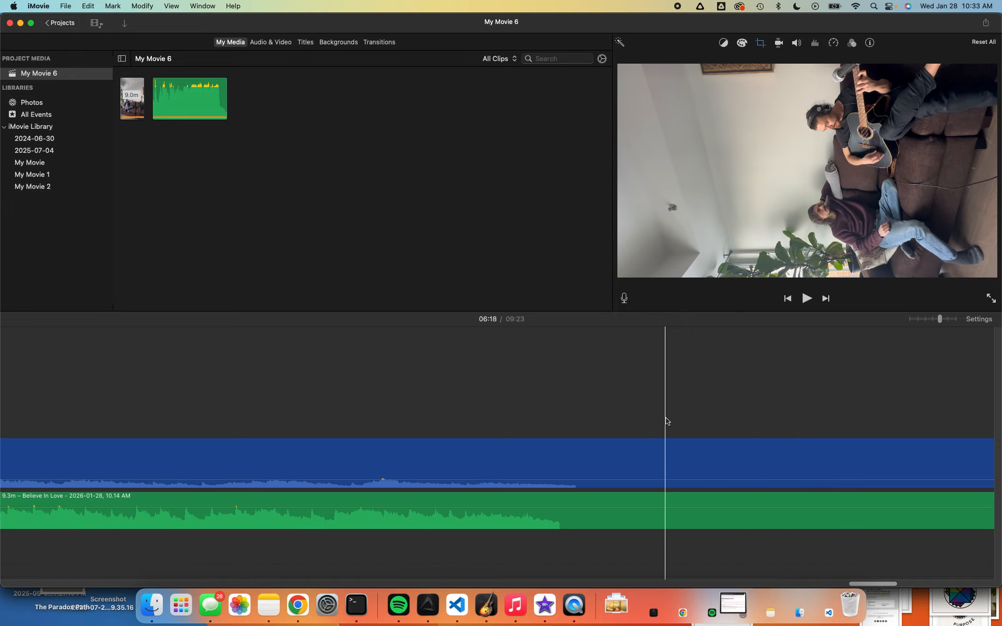
Step: Select the video clip near its end at 08:51 and show its speed editor
key("super+minus")
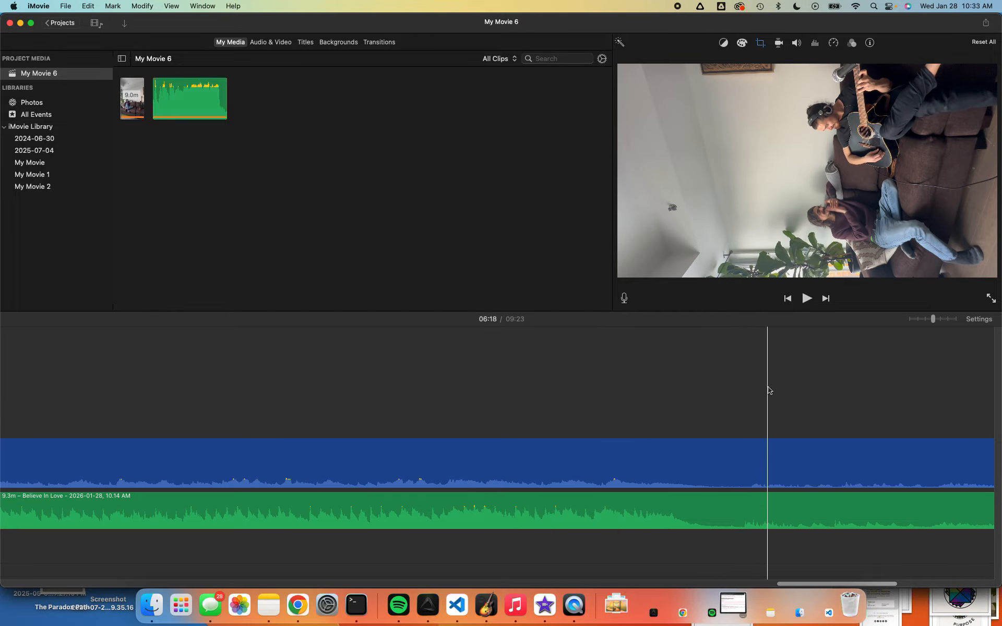
key("super+minus")
key("super+minus")
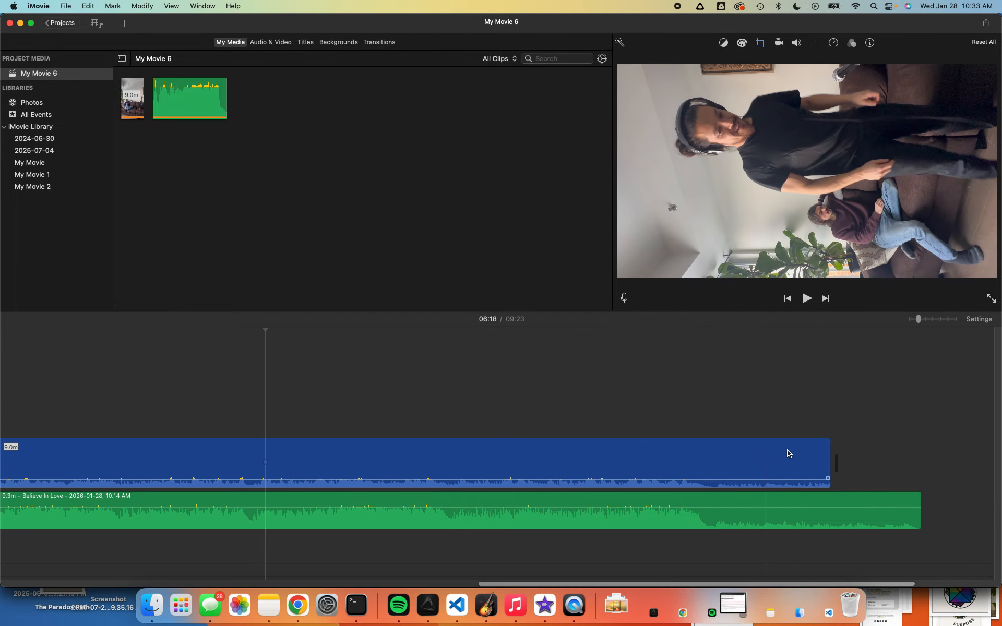
left_click(798, 455)
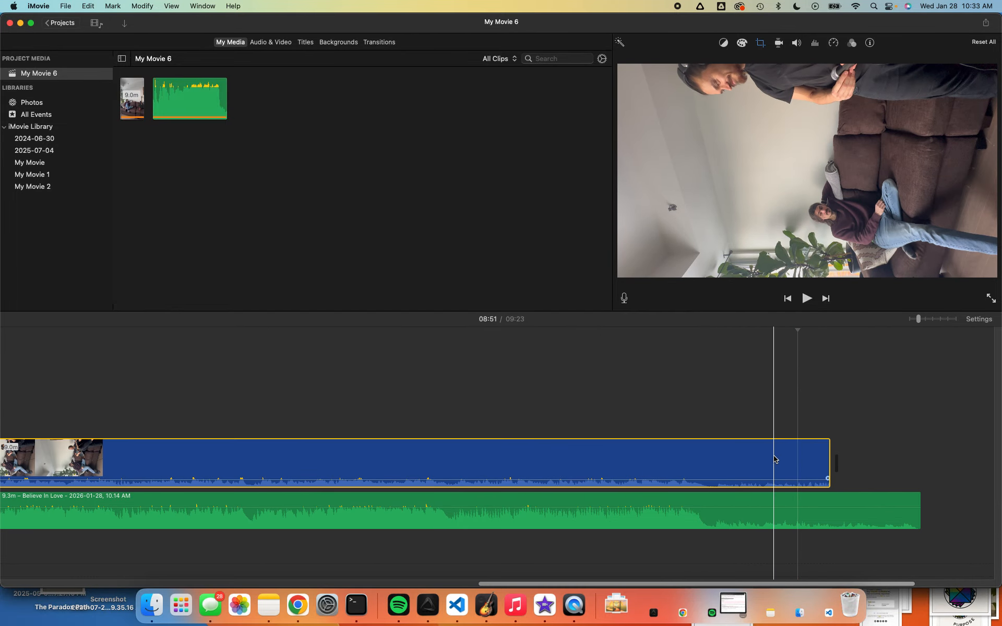
right_click(777, 459)
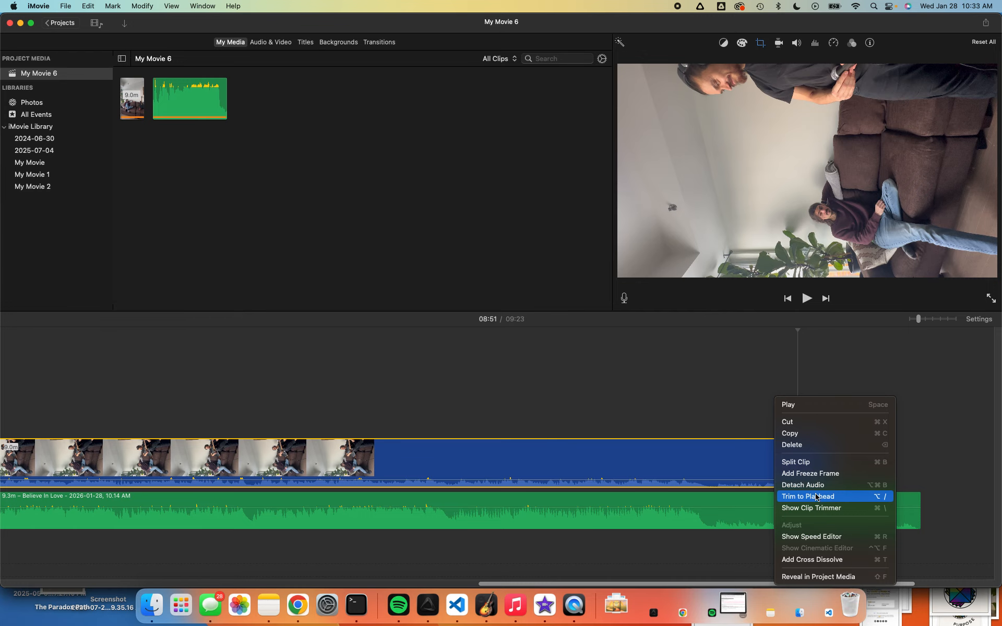
left_click(814, 537)
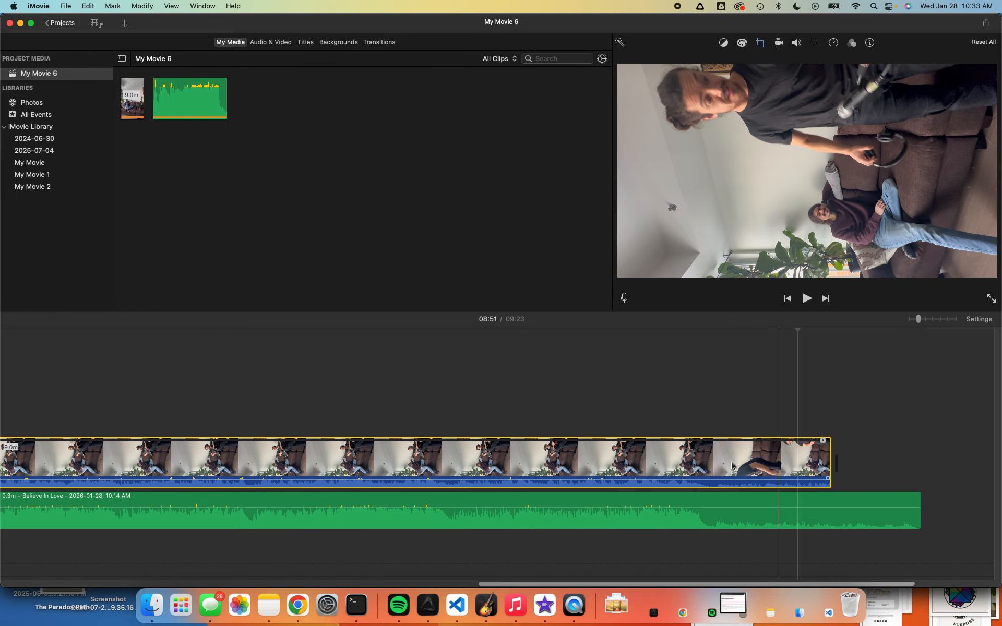
Step: Speed up the video clip so its duration shortens to about 8.7 minutes
key("super+plus")
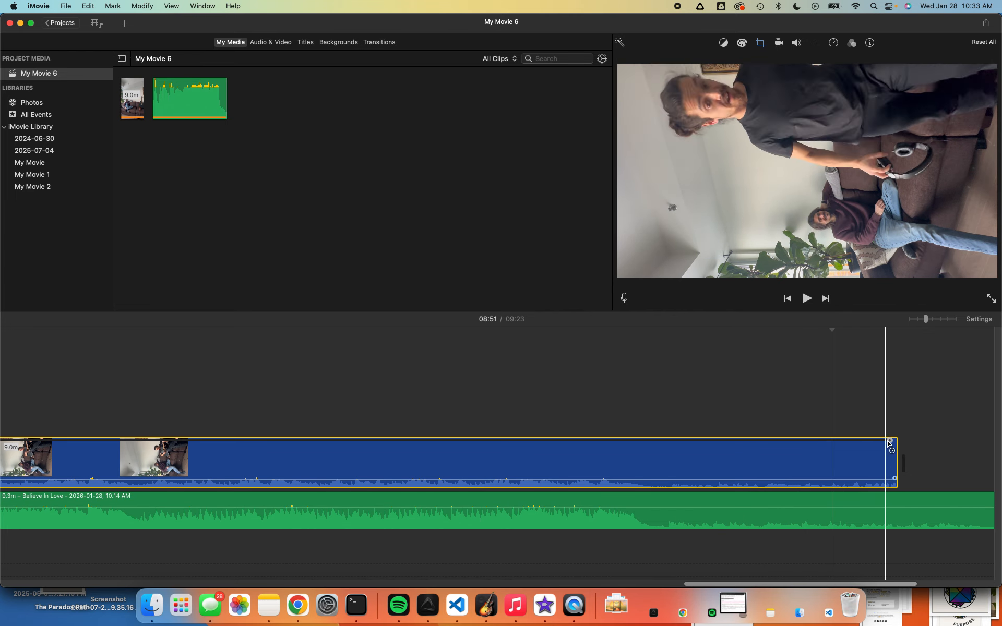
left_click_drag(890, 441, 959, 442)
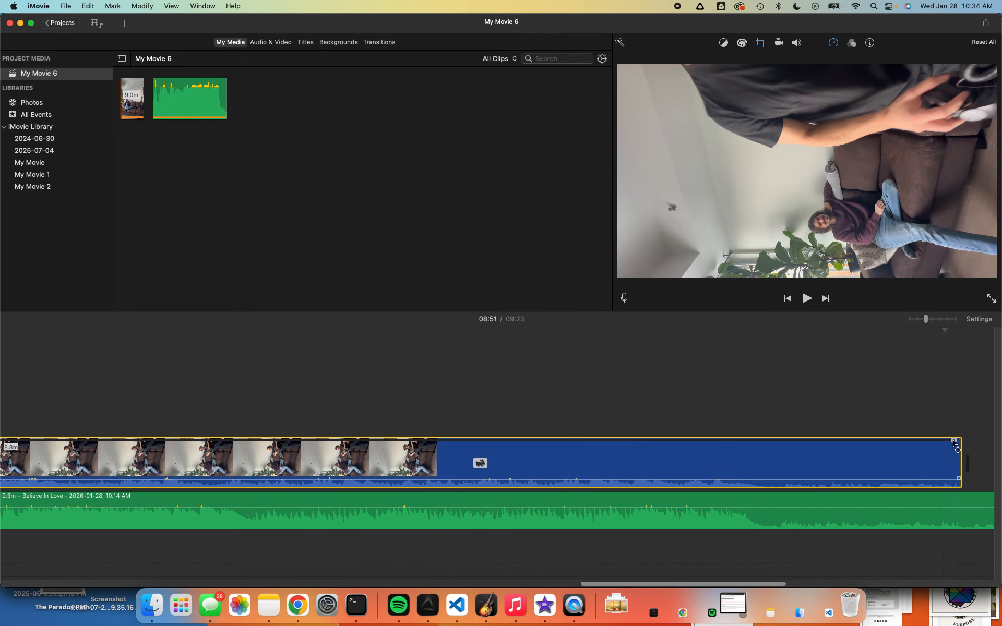
left_click_drag(954, 441, 949, 442)
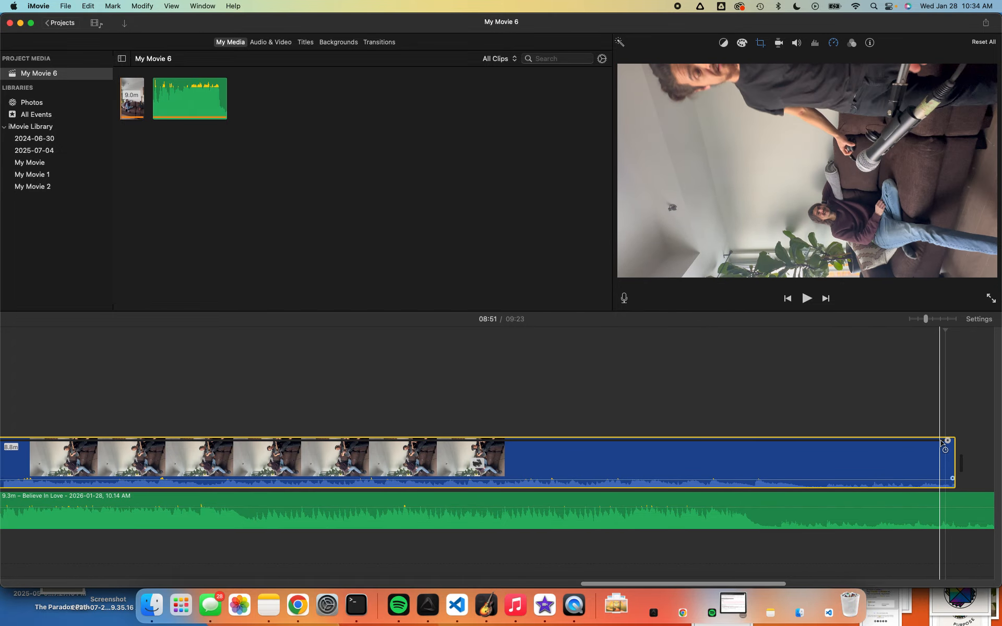
left_click_drag(948, 442, 910, 445)
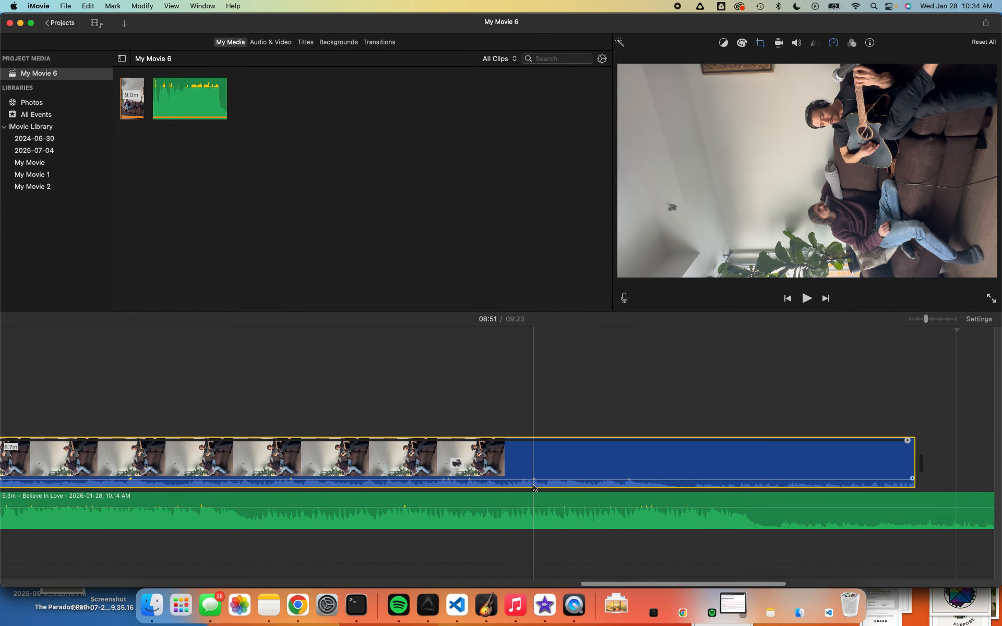
Step: Move the playhead to 06:08 and compare the retimed video's waveform with the audio there
scroll(267, 496, "left", 5)
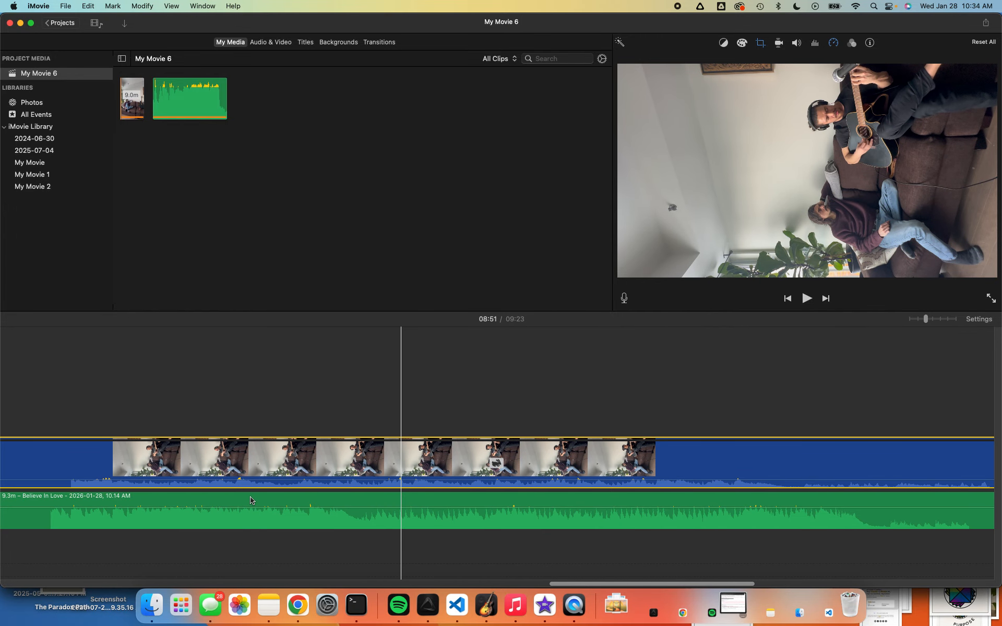
scroll(130, 506, "left", 3)
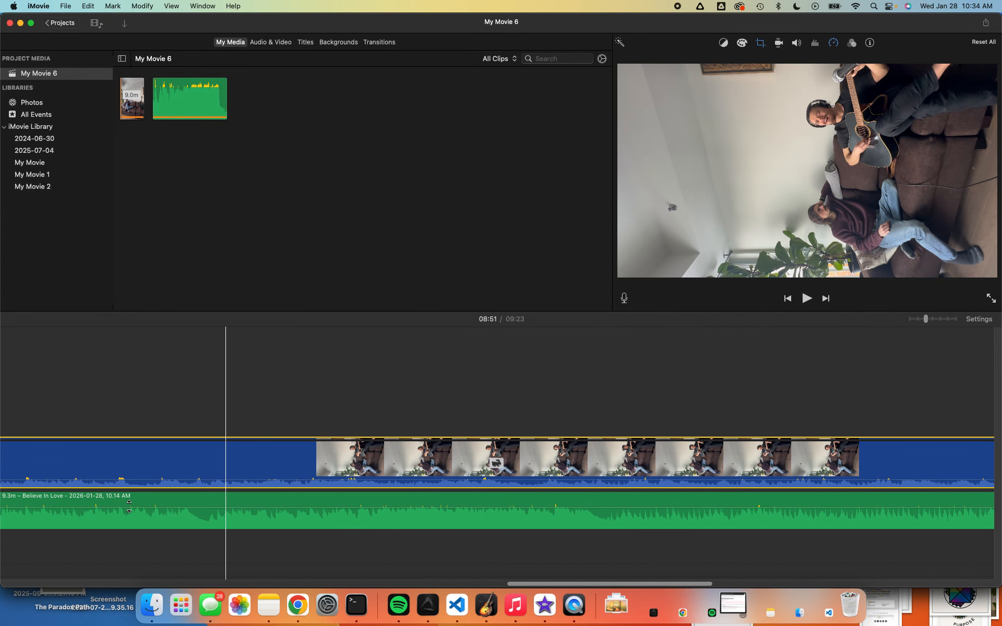
left_click(182, 489)
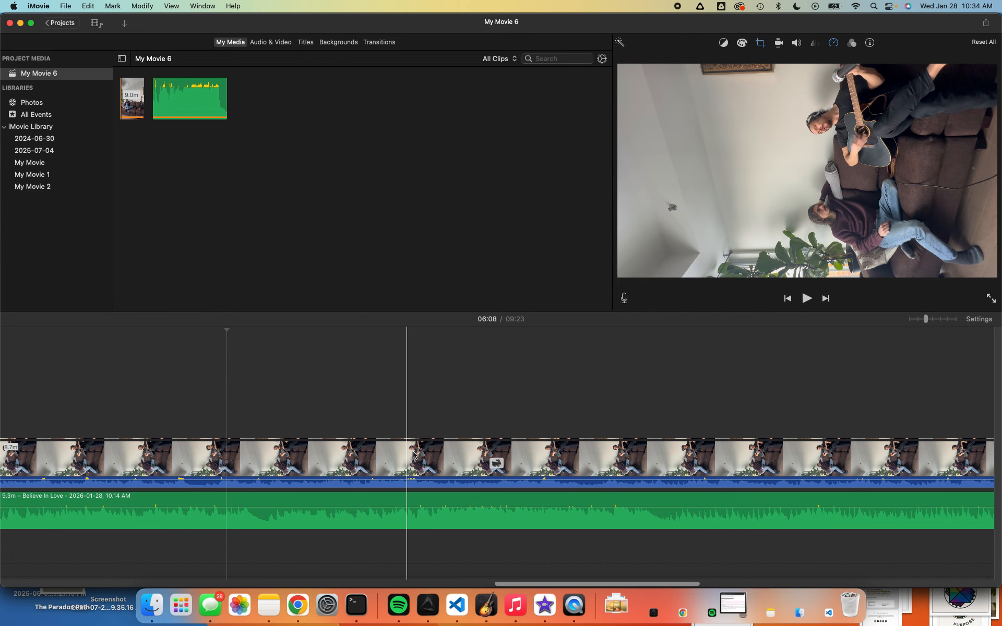
Step: Retime the video clip to a duration of about 8.8 minutes
scroll(482, 461, "right", 10)
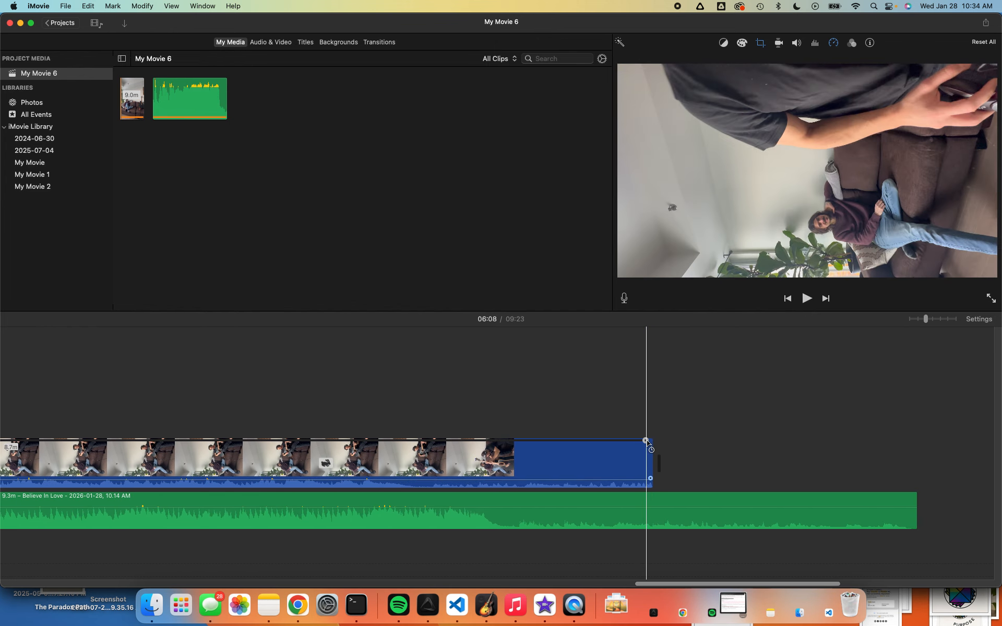
left_click_drag(646, 440, 705, 444)
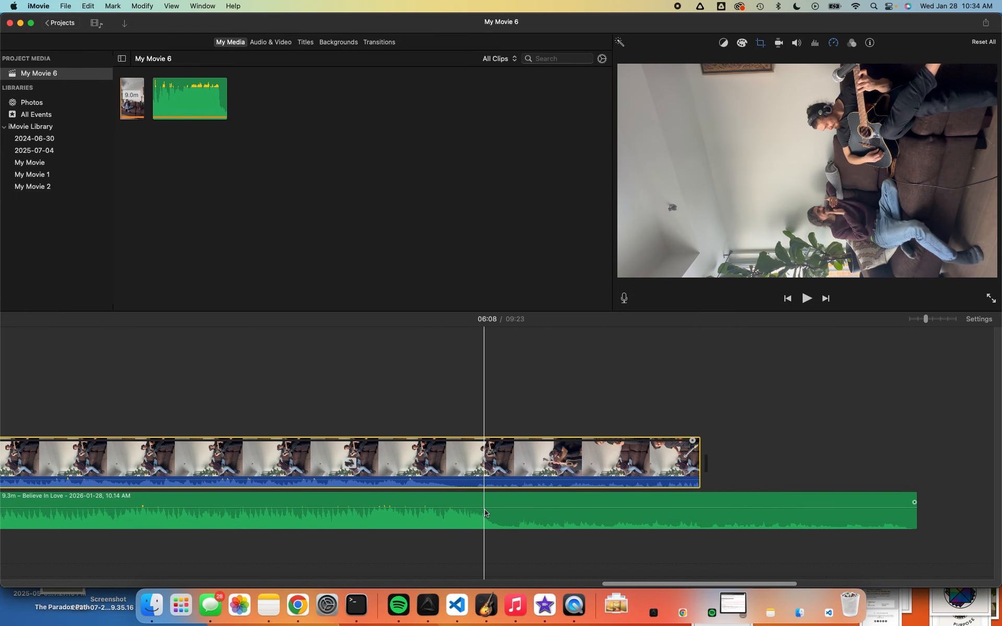
Step: Place the playhead at 08:17 and compare the video and audio waveforms closely near the song's ending
key("super+plus")
key("super+plus")
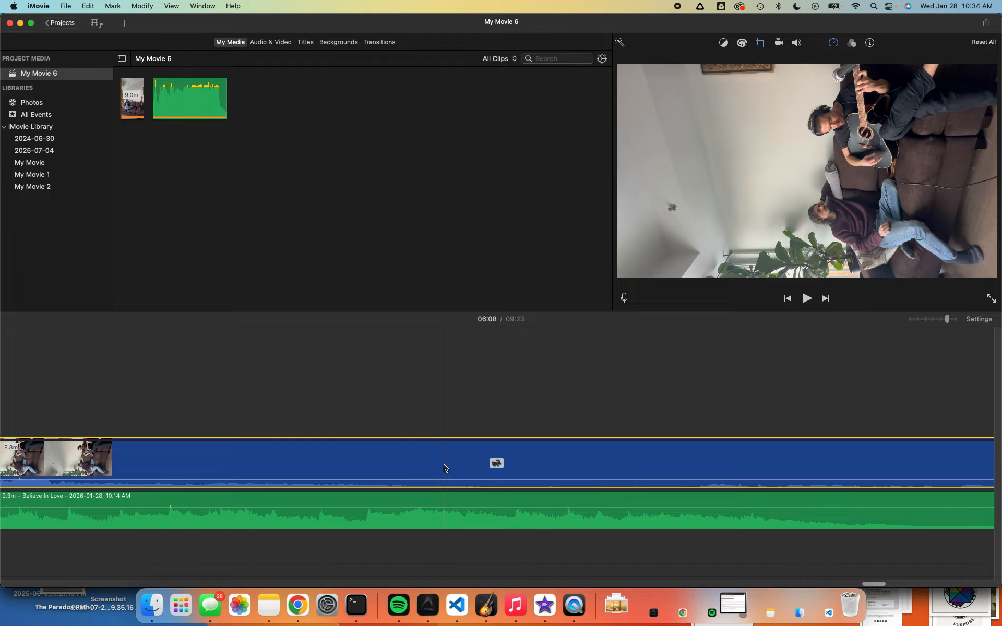
scroll(446, 470, "left", 2)
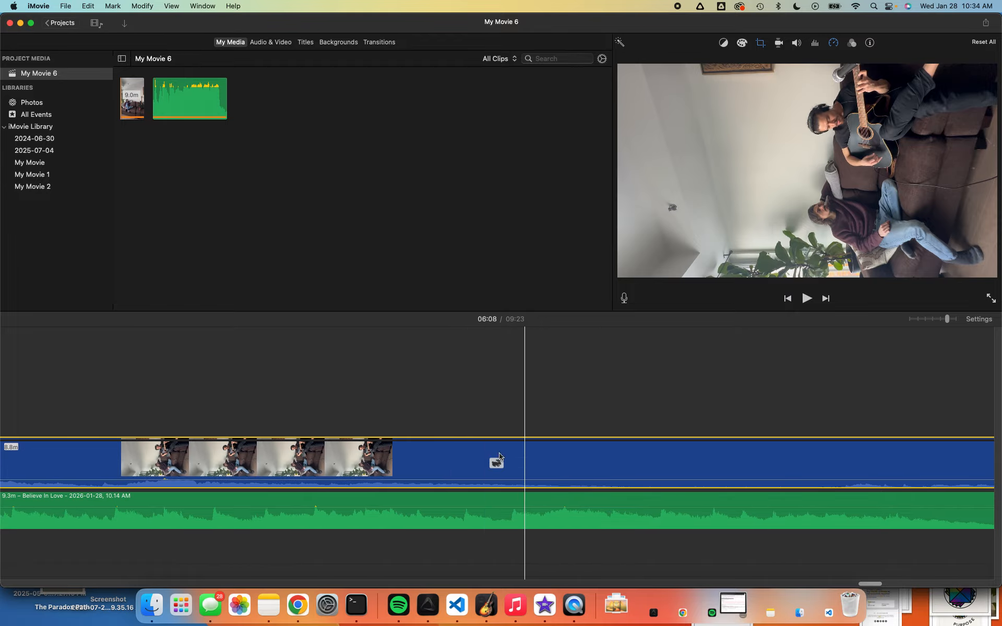
right_click(589, 456)
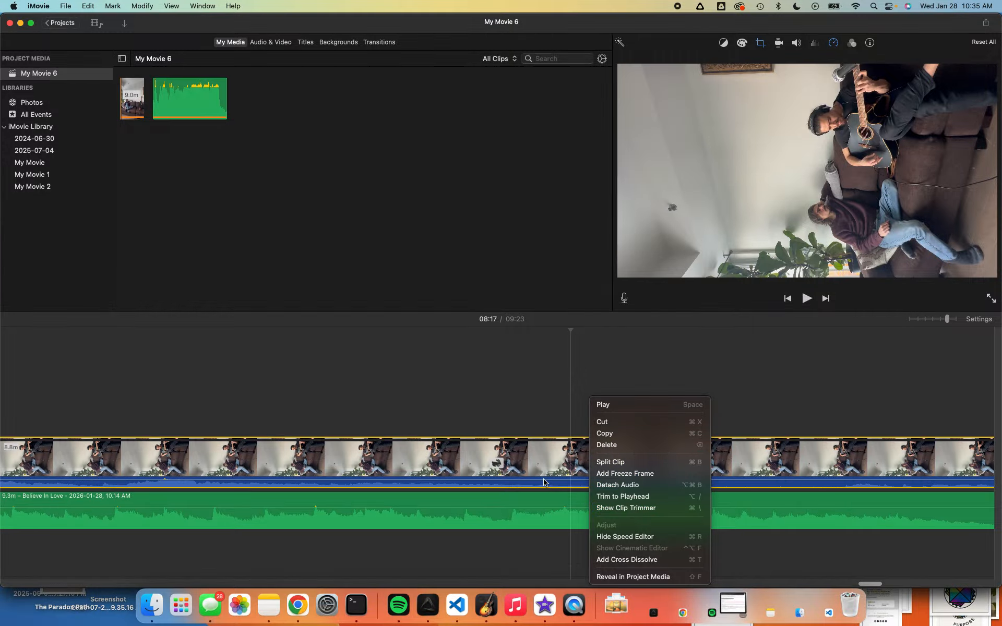
left_click(652, 398)
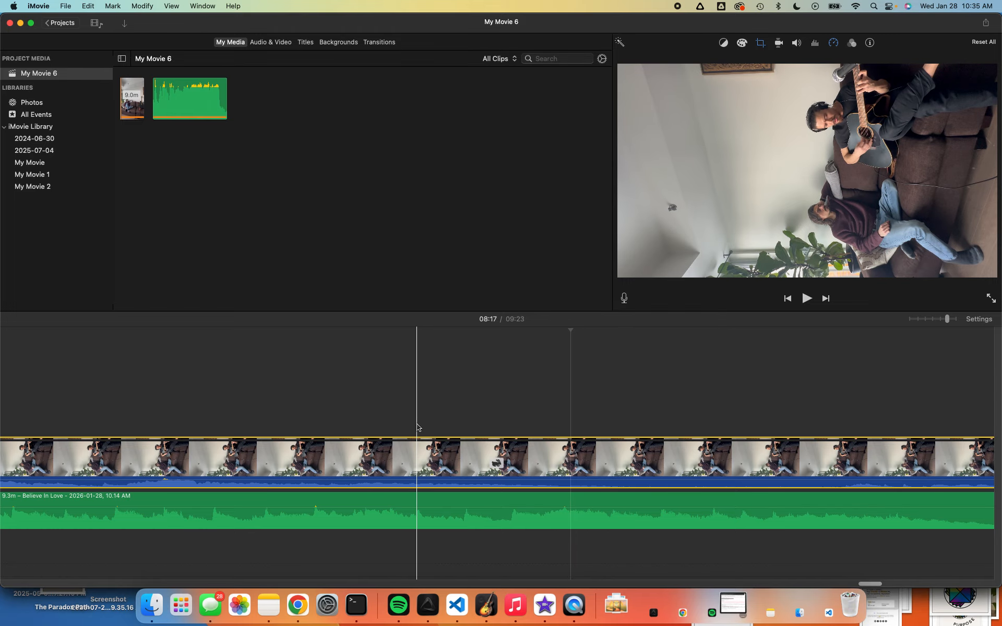
Step: Compare the retimed video's waveform with the audio backward from 08:17 through the earlier parts of the song
scroll(468, 454, "left", 10)
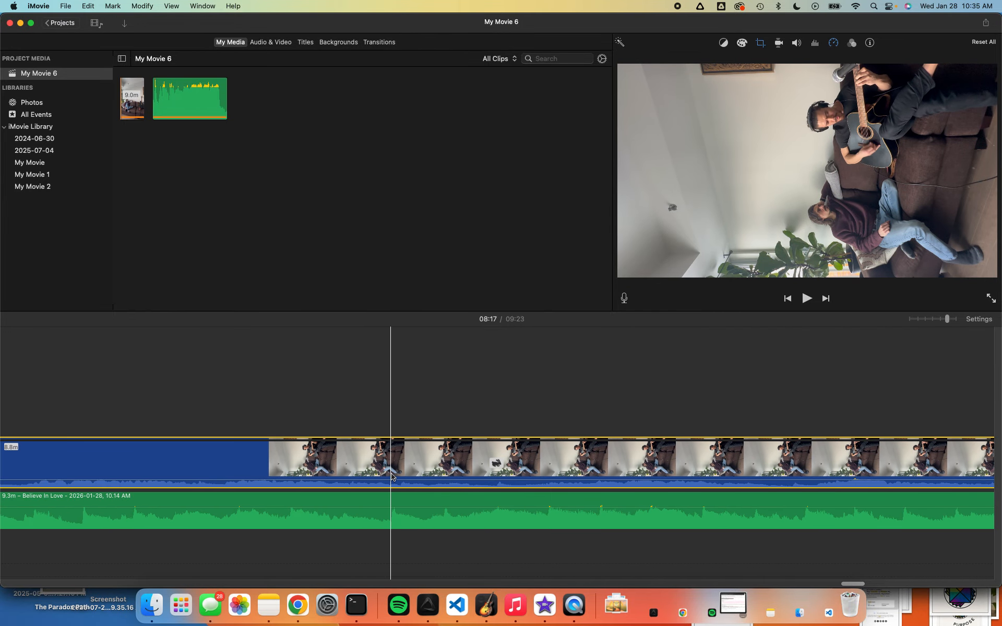
scroll(391, 475, "left", 5)
scroll(389, 476, "left", 5)
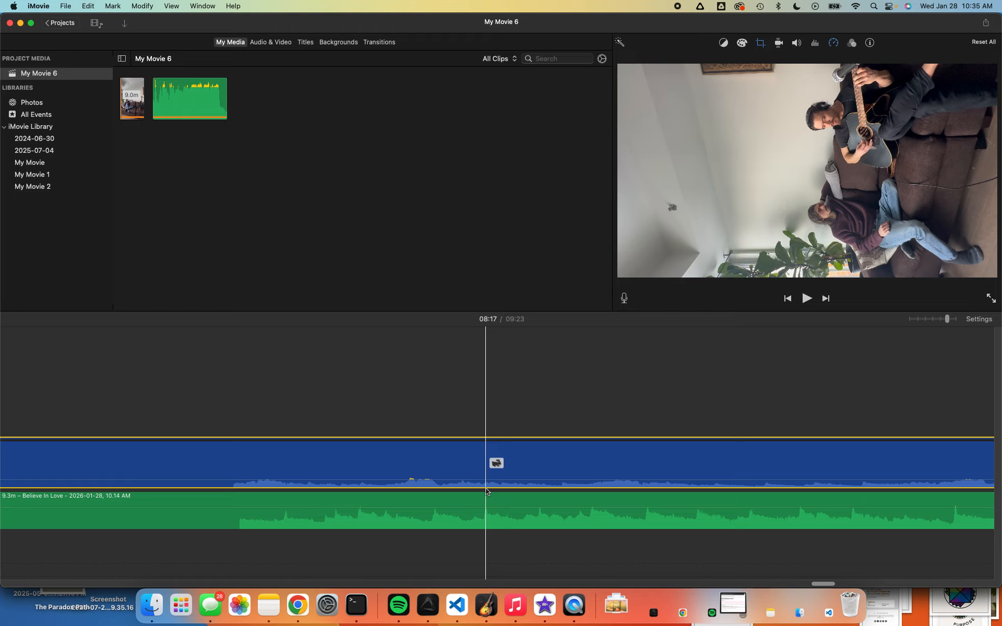
scroll(487, 491, "left", 5)
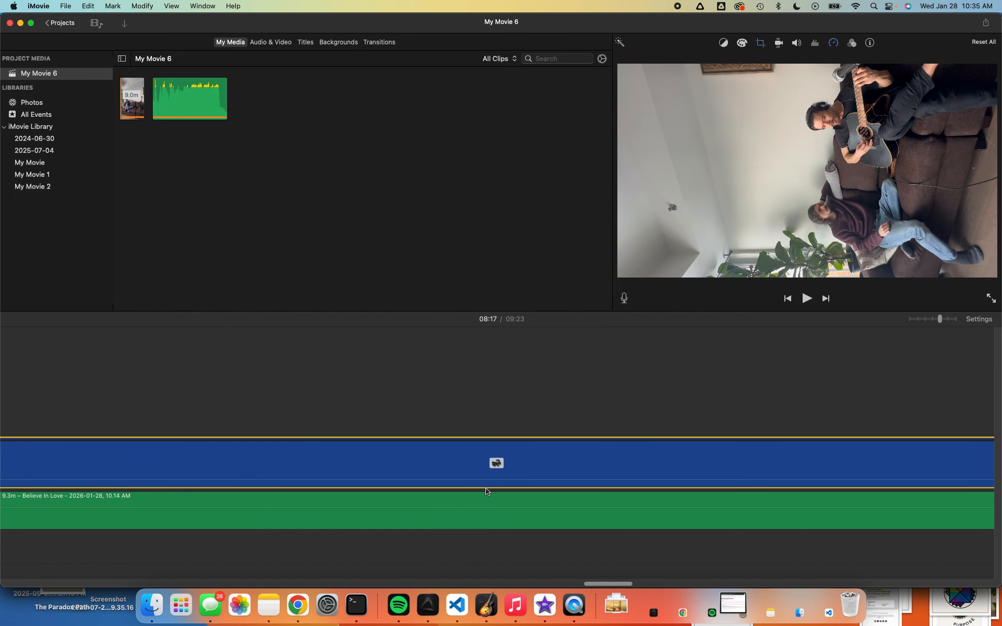
scroll(486, 491, "left", 3)
key("super+minus")
scroll(389, 475, "left", 8)
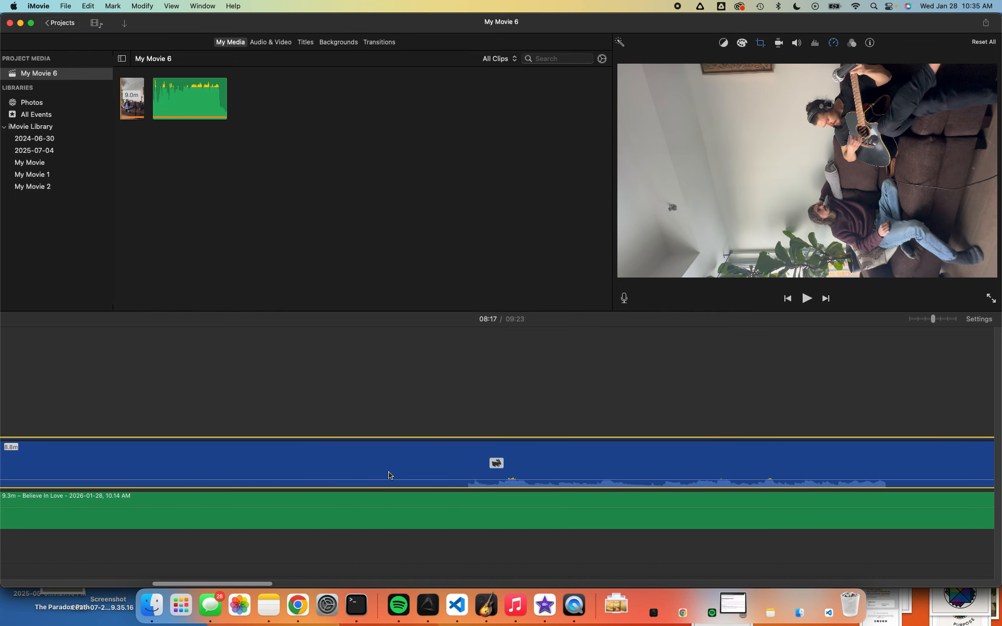
Step: Examine the video and audio waveforms up close around the opening of the song
scroll(389, 475, "left", 5)
key("super+equal")
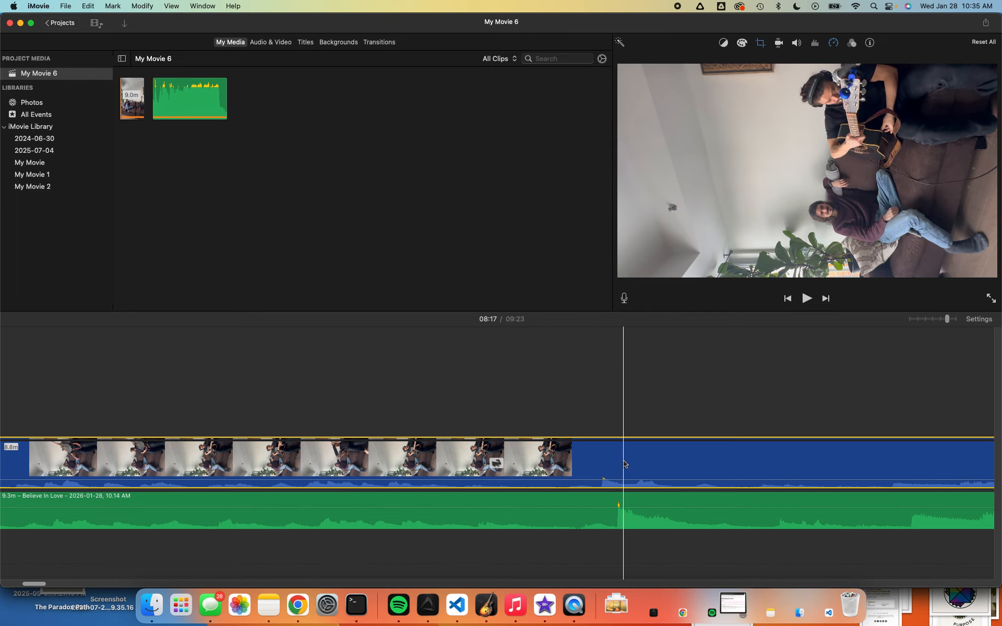
key("super+equal")
scroll(584, 468, "left", 15)
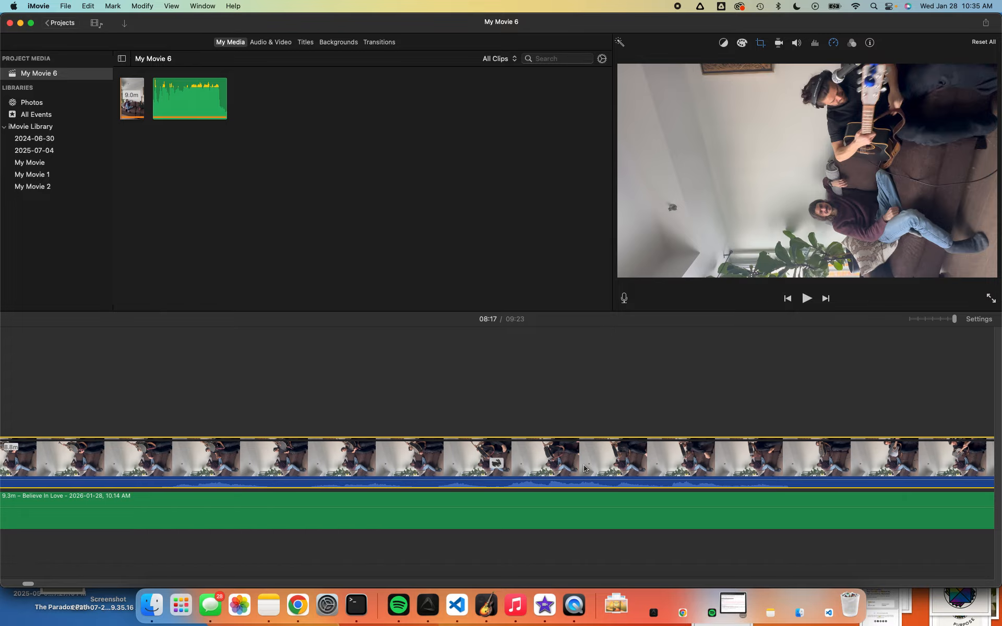
scroll(549, 483, "right", 15)
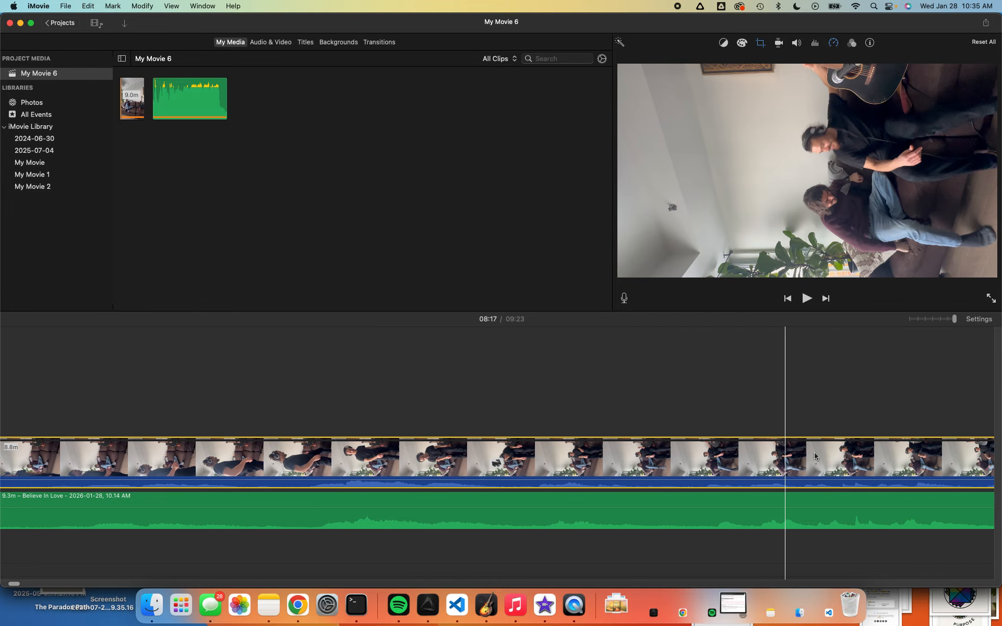
Step: Slow down the video clip from its end to a duration of about 8.9 minutes
scroll(827, 469, "right", 2)
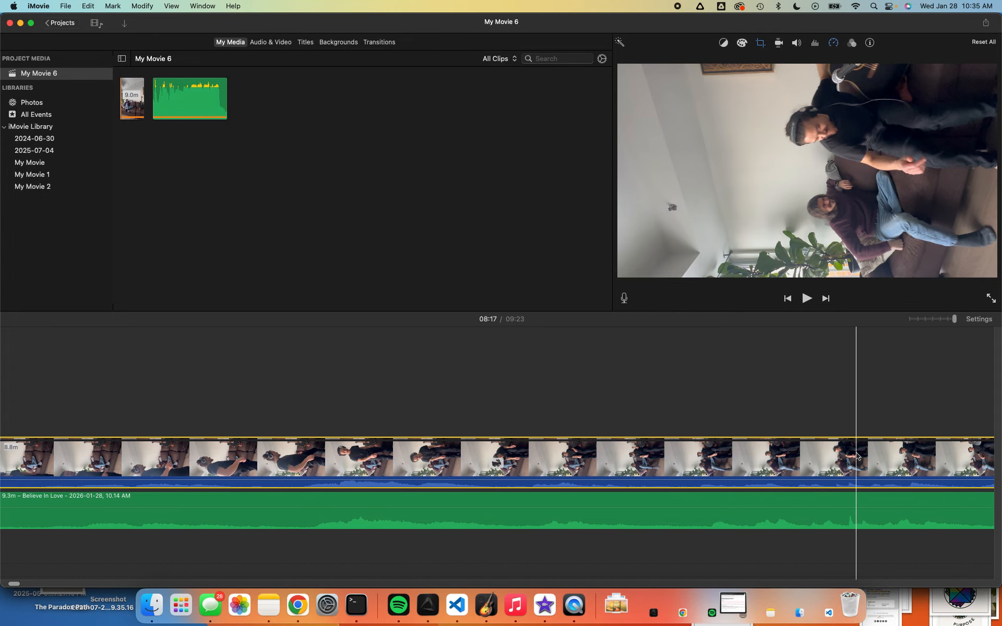
scroll(835, 480, "right", 5)
key("super+minus")
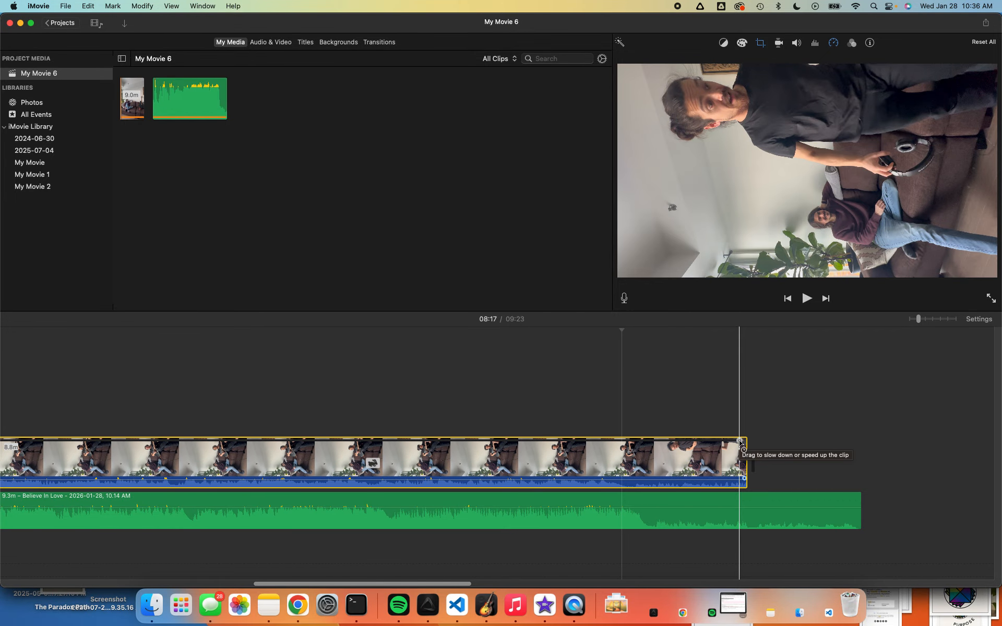
left_click_drag(743, 442, 764, 443)
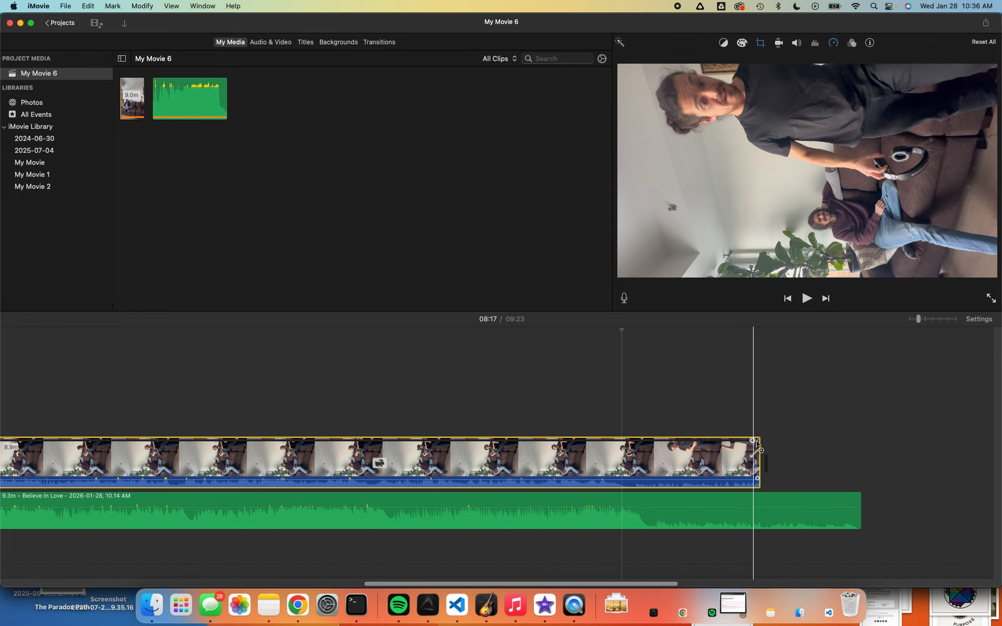
left_click_drag(756, 440, 765, 440)
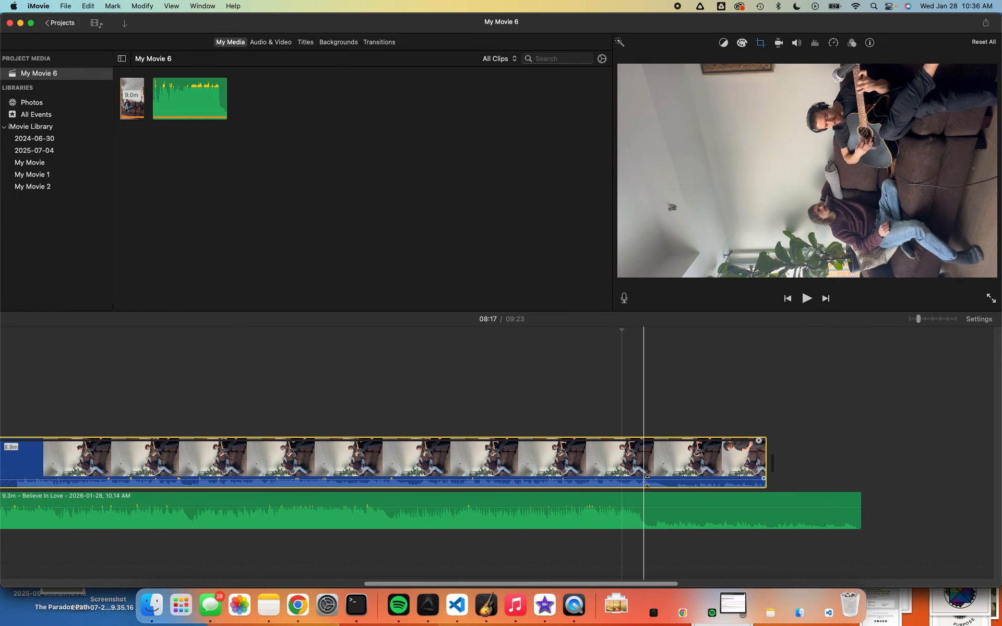
Step: Compare the retimed video's waveform with the Believe In Love audio backward from the song's ending
key("super+equal")
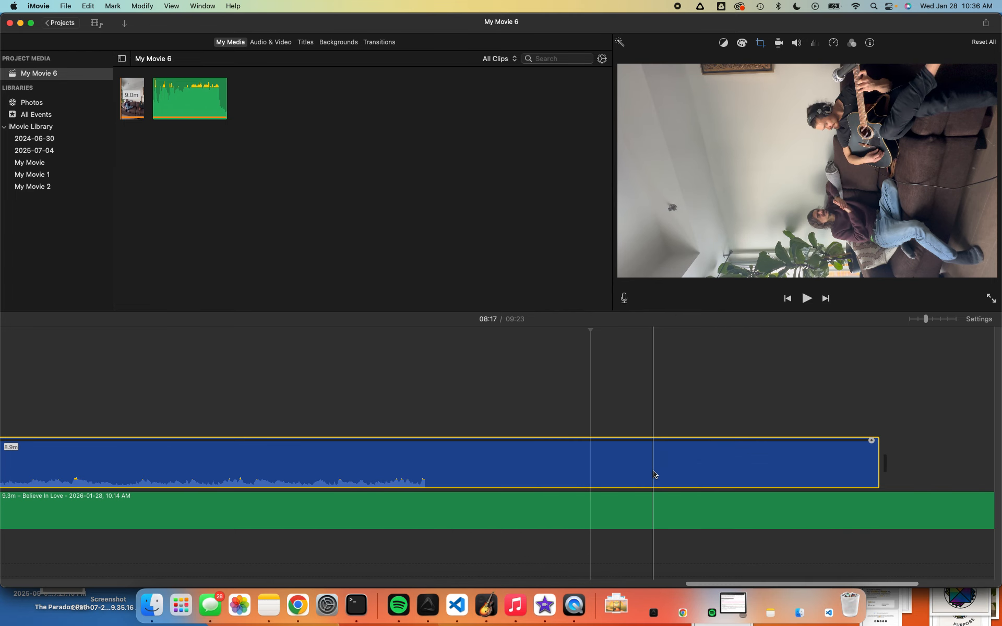
scroll(733, 449, "left", 2)
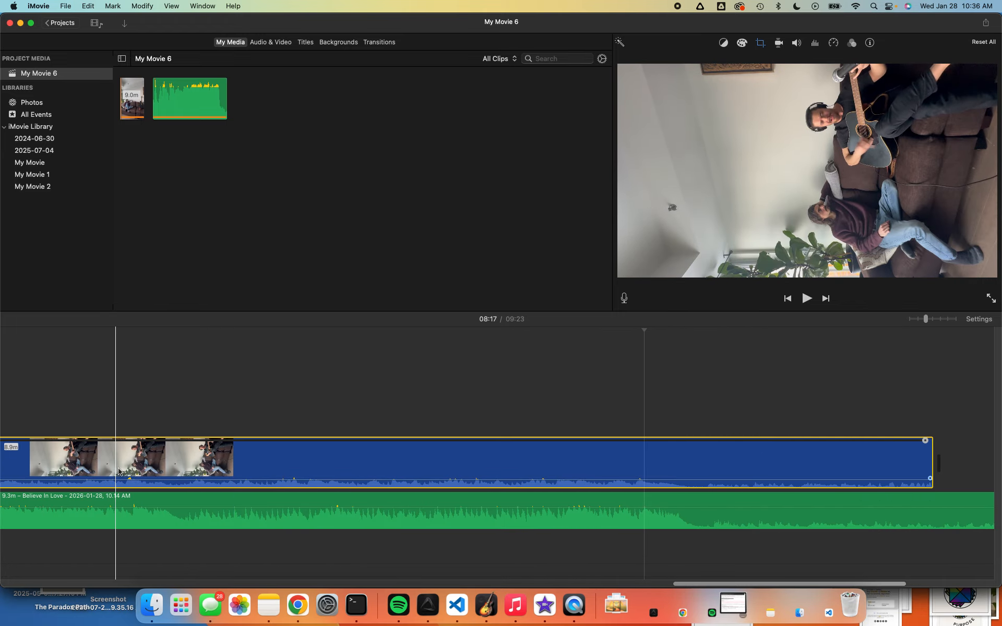
scroll(135, 475, "left", 5)
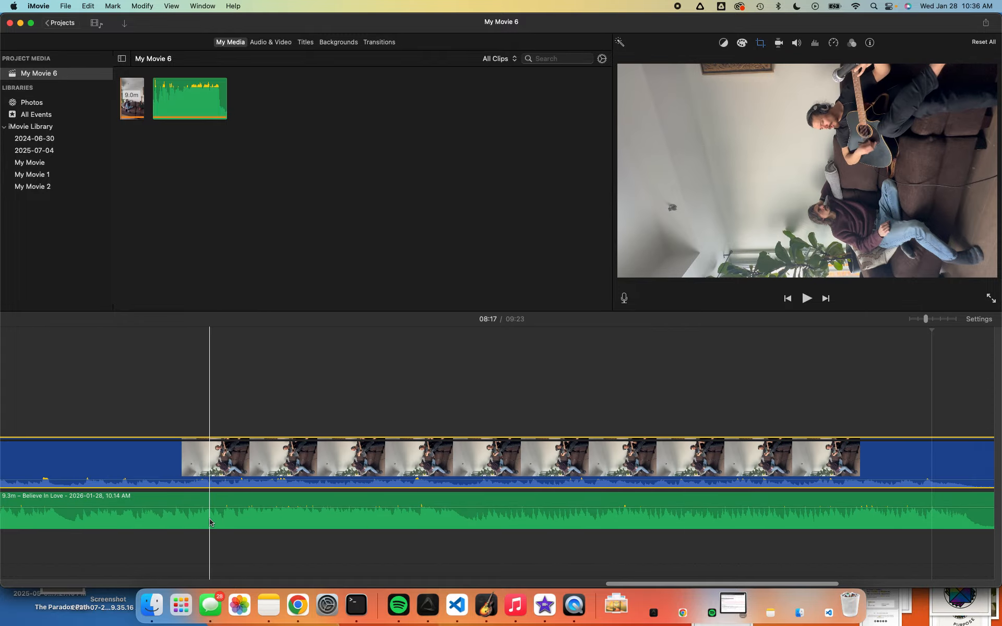
scroll(212, 470, "left", 3)
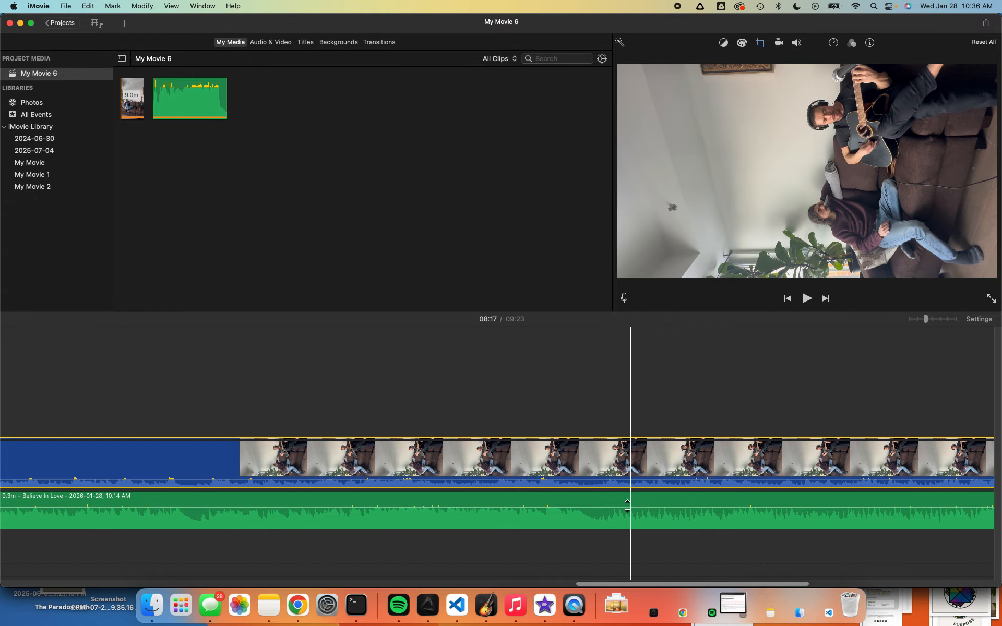
scroll(678, 494, "right", 4)
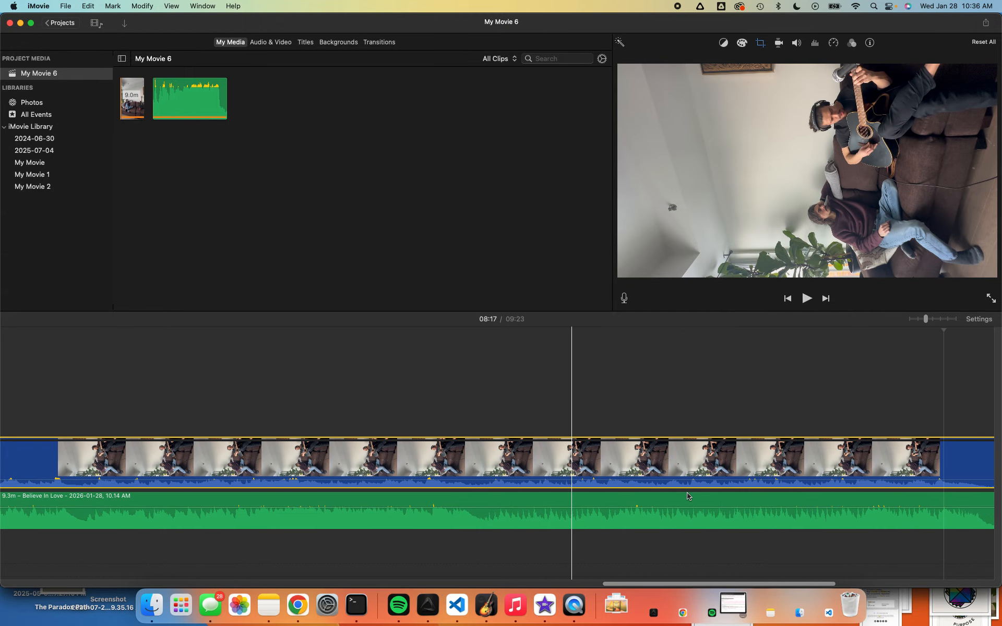
scroll(728, 494, "left", 10)
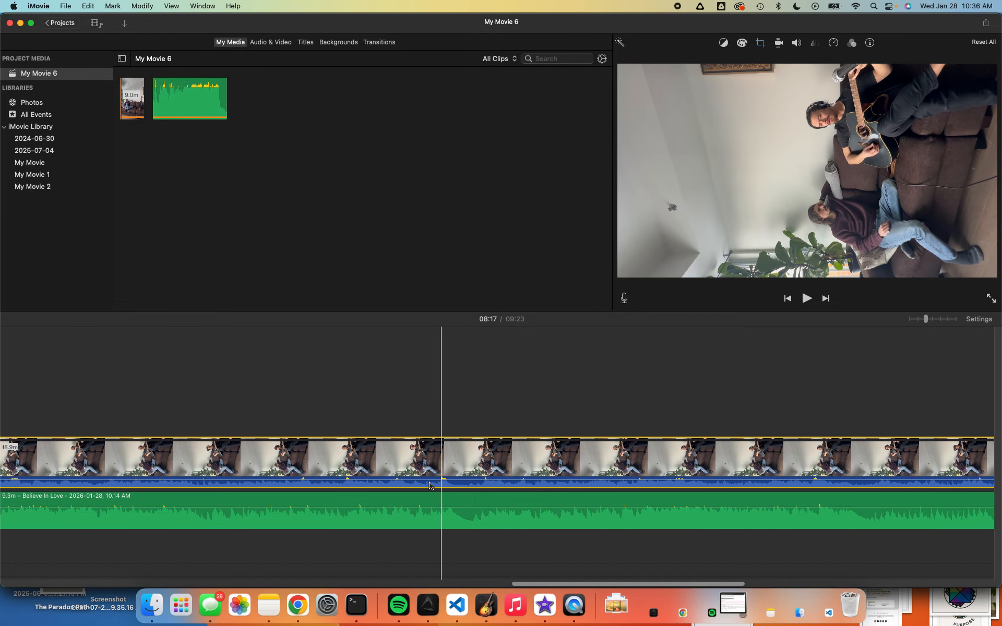
Step: Compare both waveforms up close from the middle of the song to its ending, and play the ending up to 08:29
key("super+=")
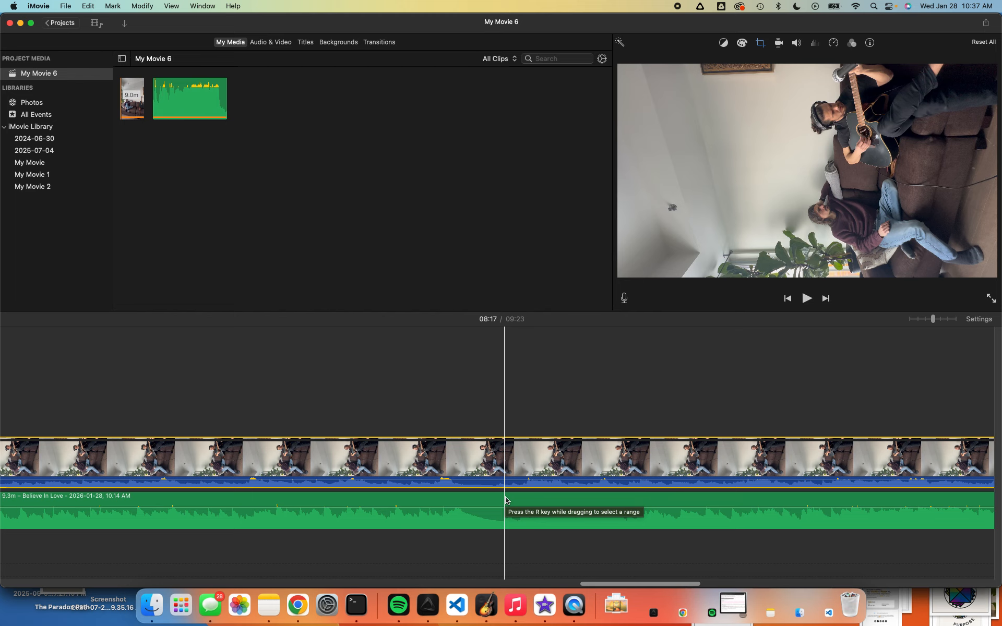
key("super+plus")
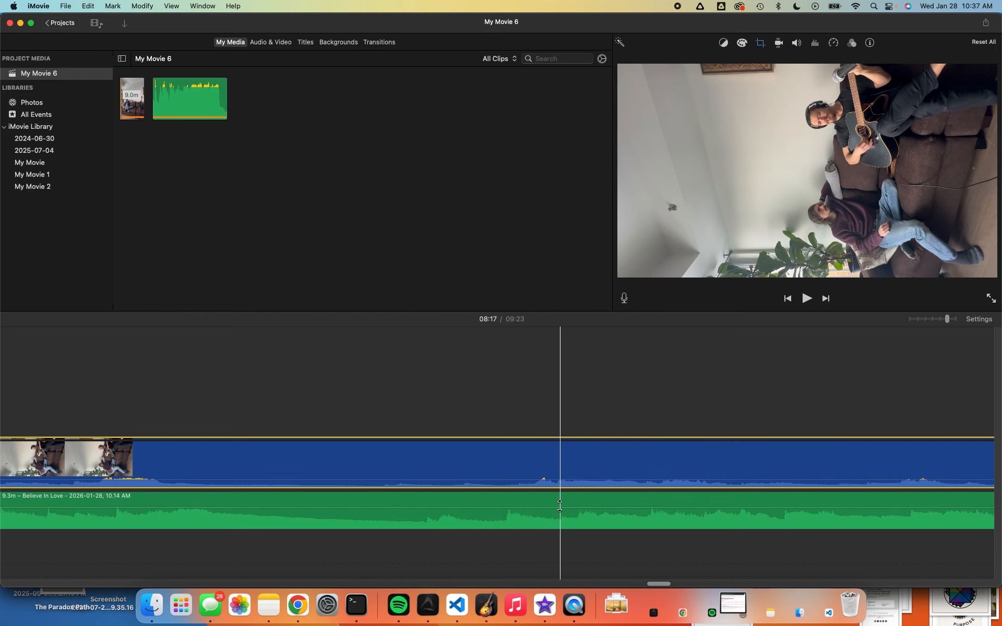
scroll(401, 479, "left", 3)
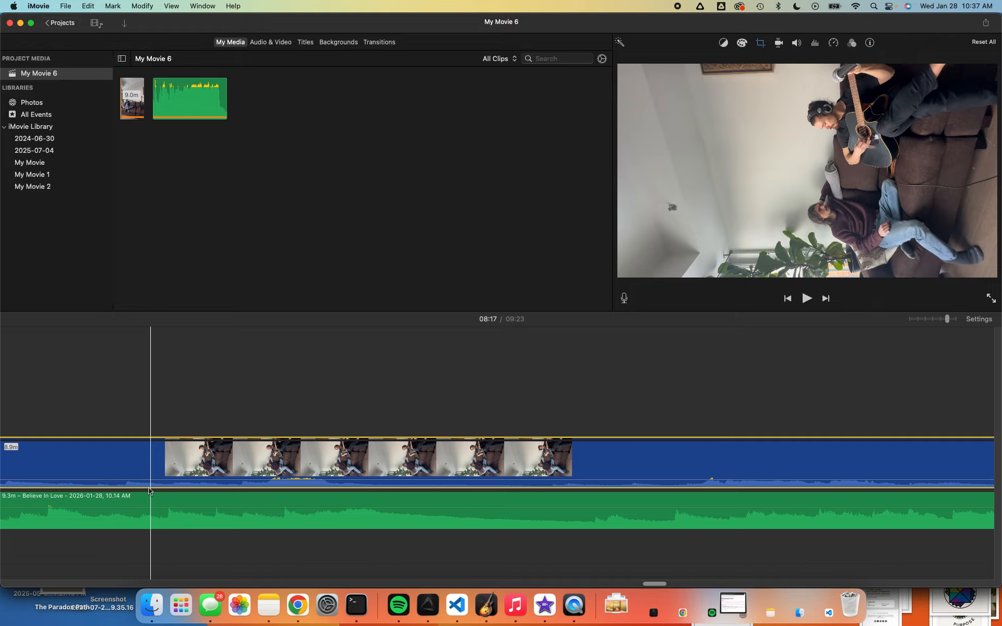
scroll(156, 488, "left", 2)
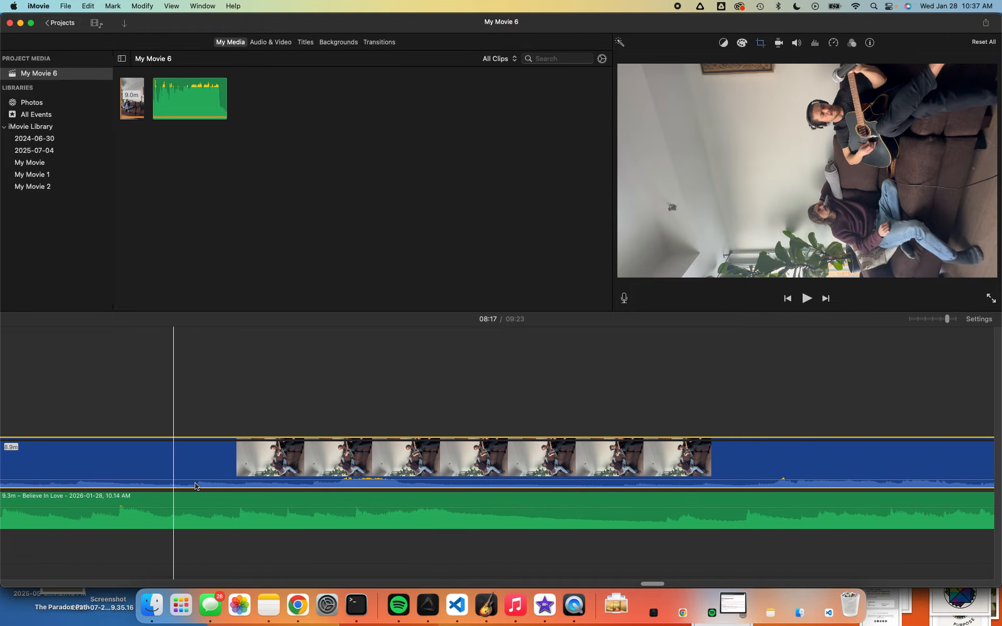
scroll(219, 480, "right", 10)
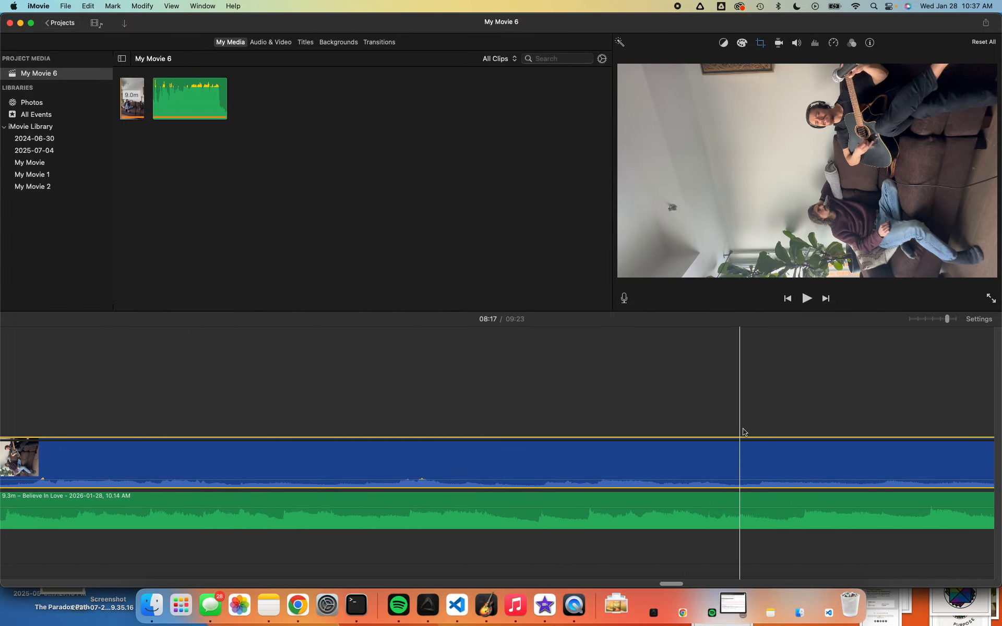
scroll(743, 432, "right", 5)
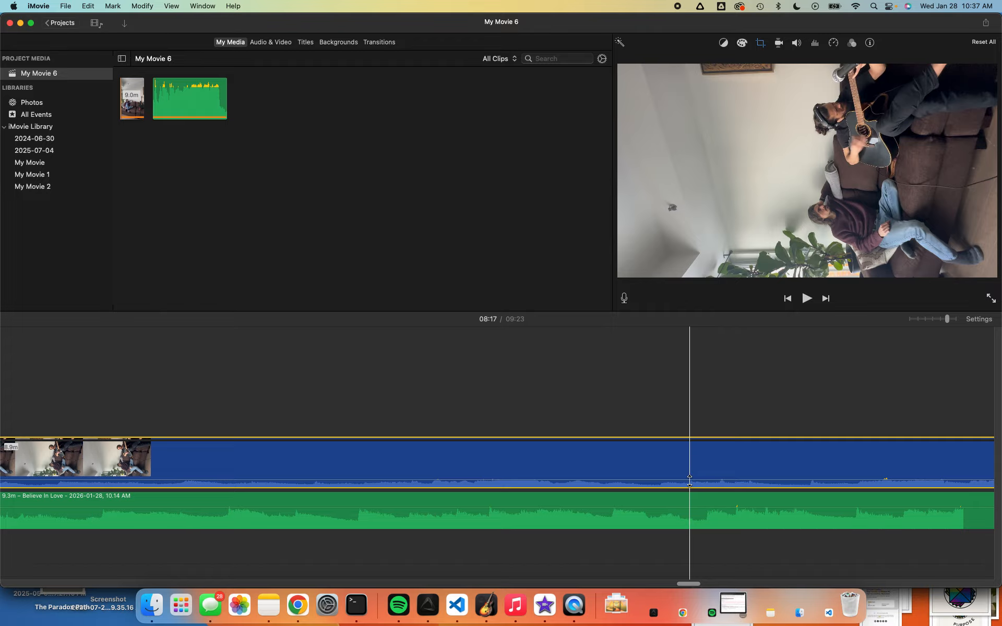
scroll(674, 485, "right", 15)
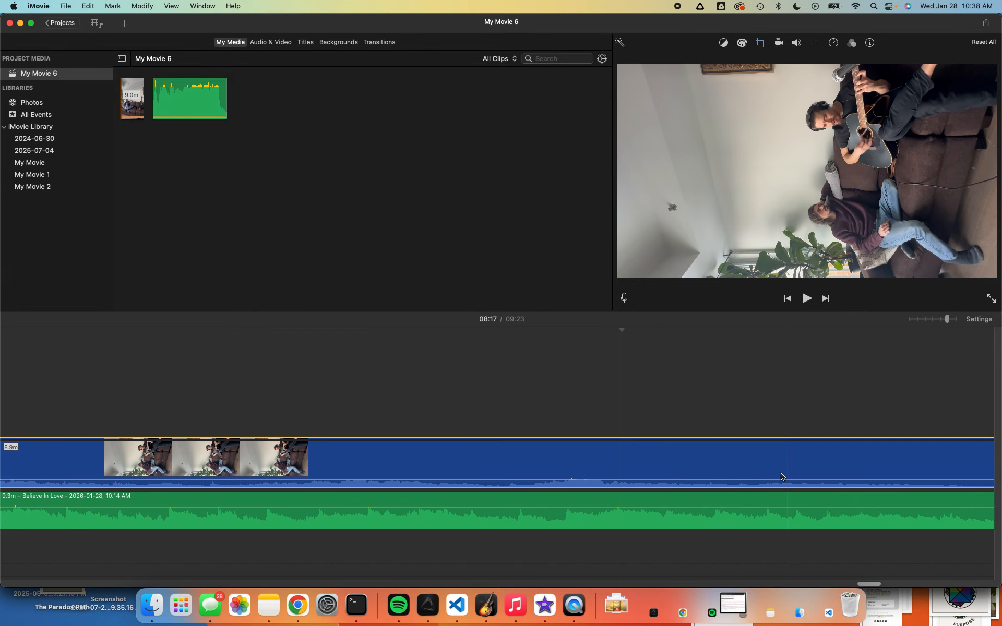
key("space")
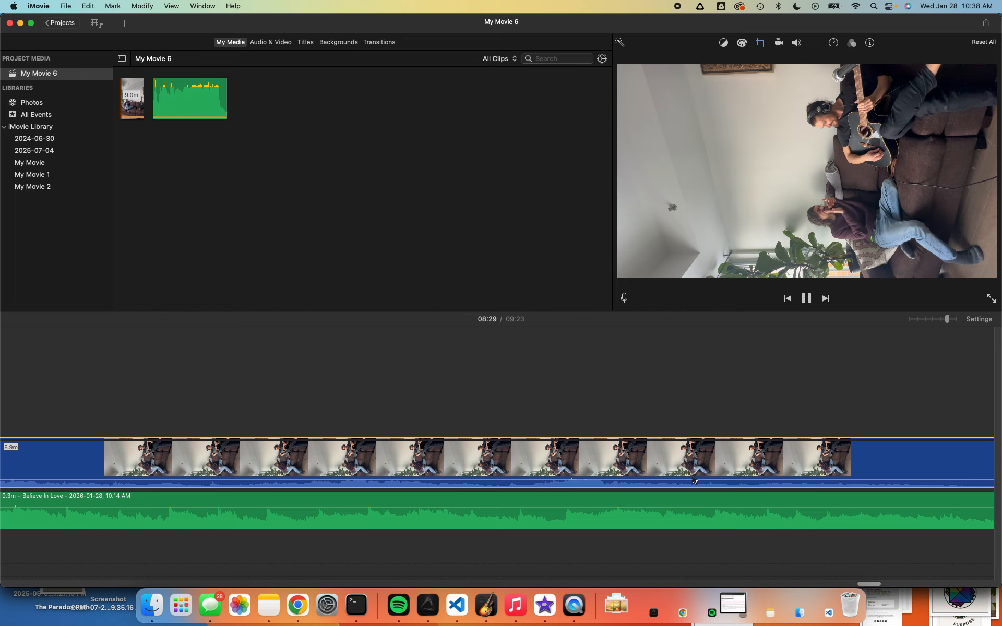
key("space")
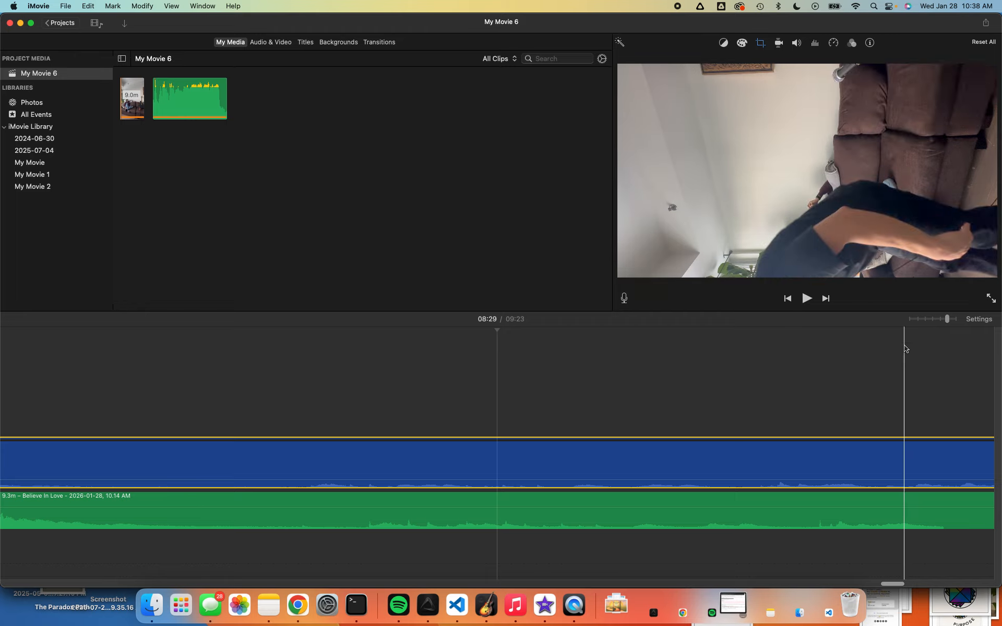
Step: Slow the video clip slightly further with two small speed adjustments at its end, within about 8.9 minutes
scroll(905, 349, "right", 8)
scroll(905, 348, "right", 5)
scroll(906, 348, "right", 12)
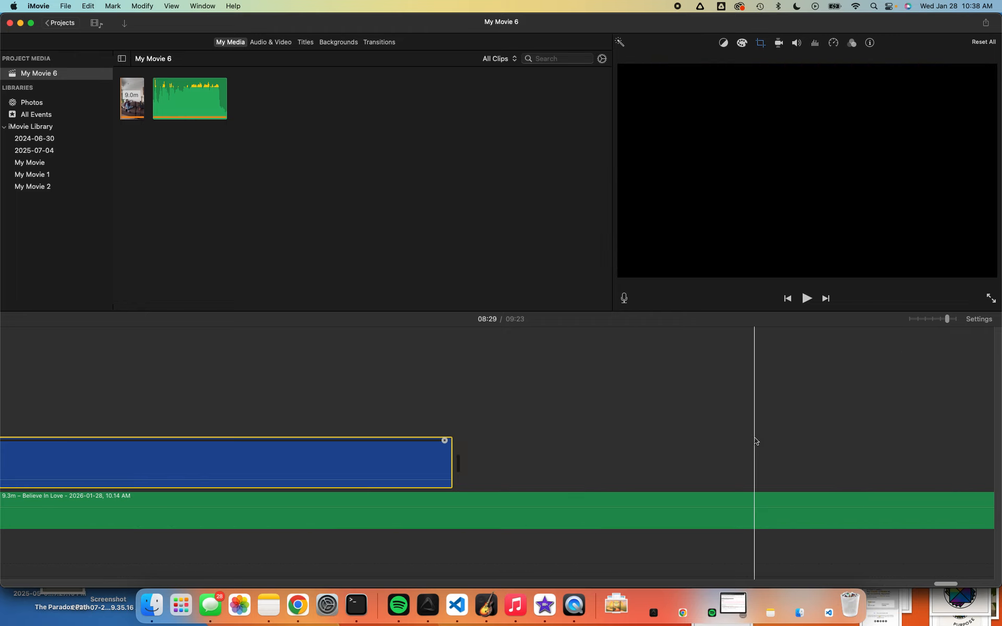
scroll(571, 427, "left", 1)
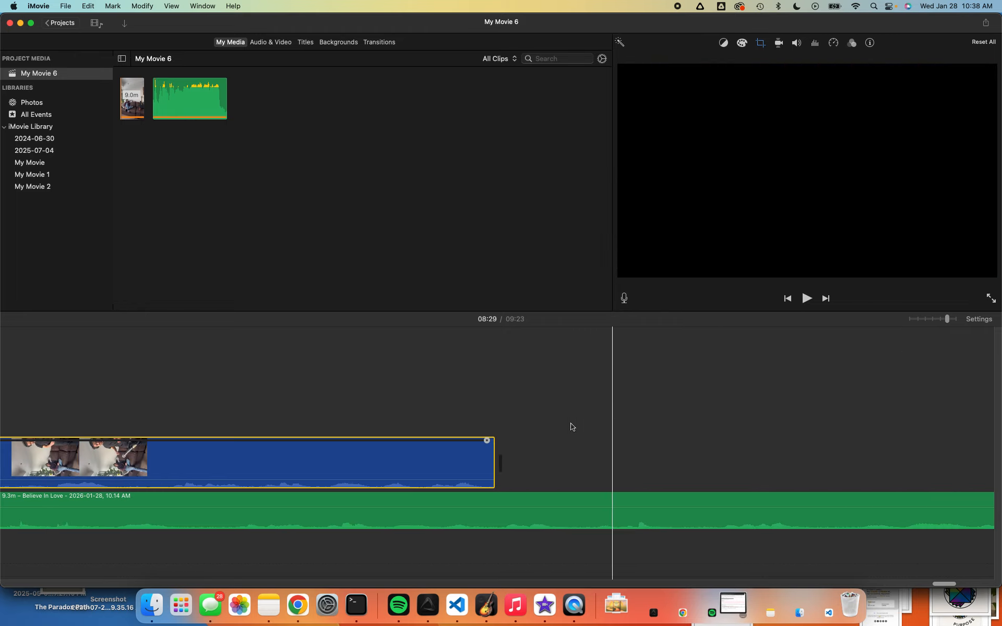
scroll(571, 426, "left", 1)
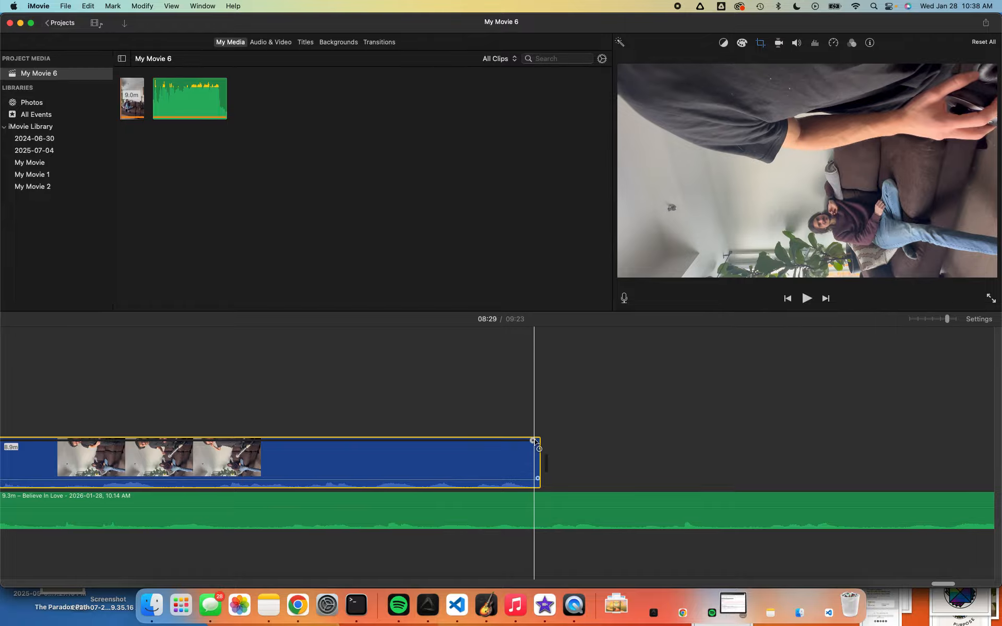
left_click_drag(534, 439, 540, 440)
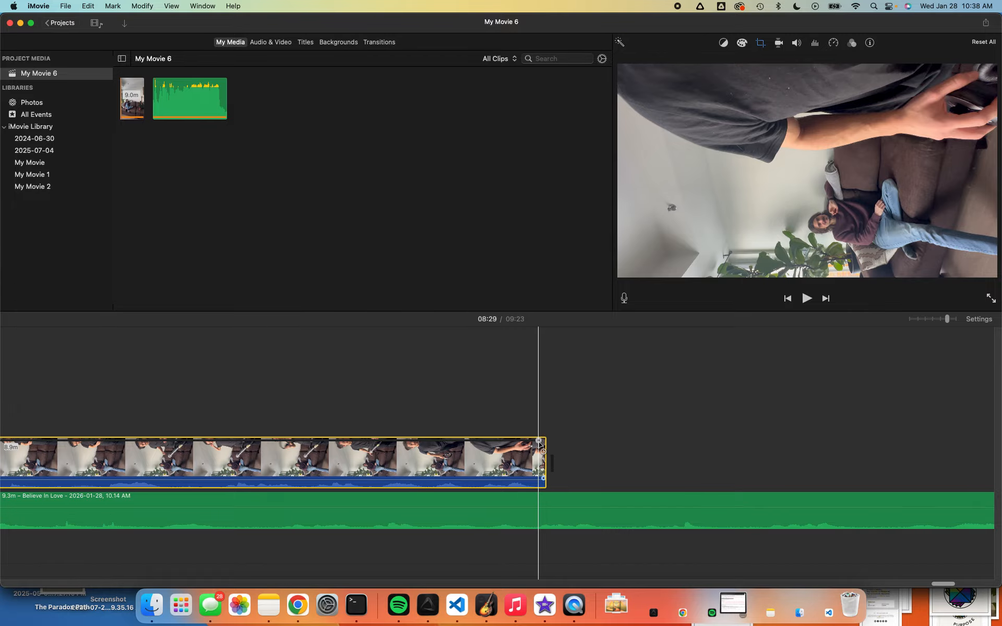
left_click_drag(545, 443, 550, 443)
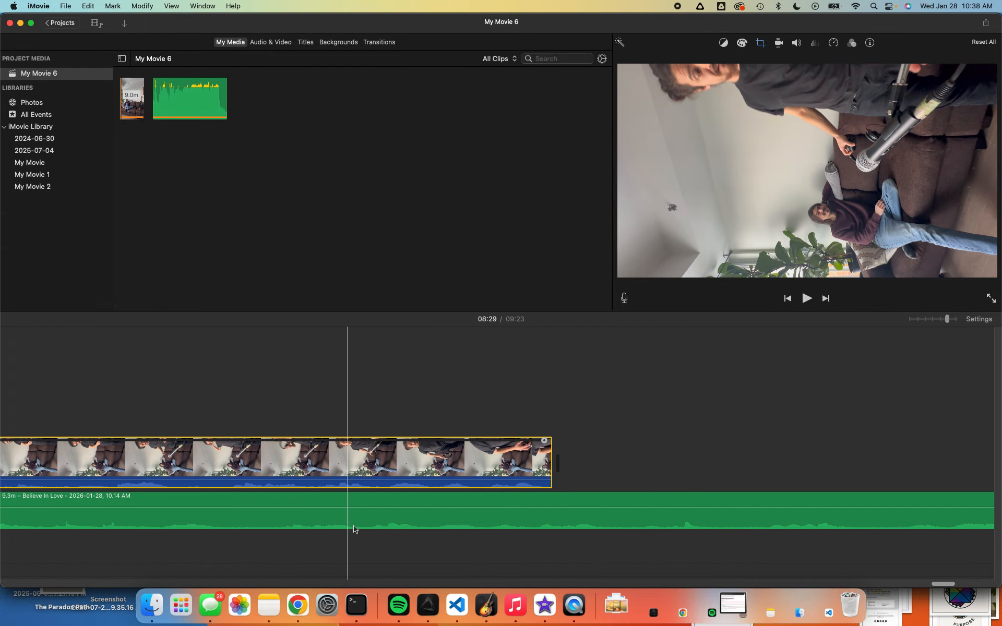
Step: Check the waveforms near the clip's end and slow the video in small increments to about 9.0 minutes
scroll(377, 532, "left", 2)
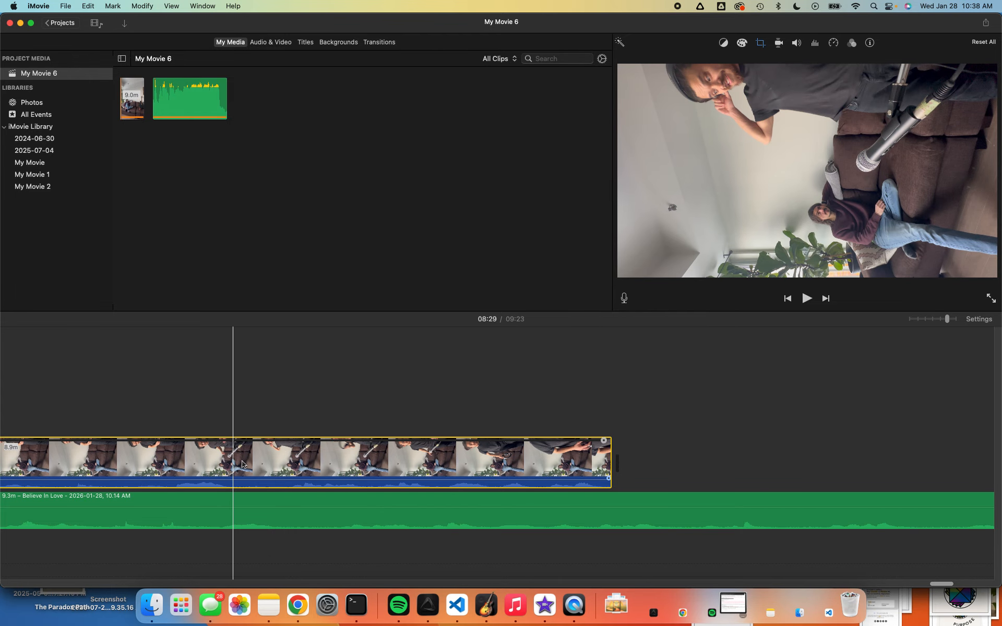
scroll(360, 480, "left", 5)
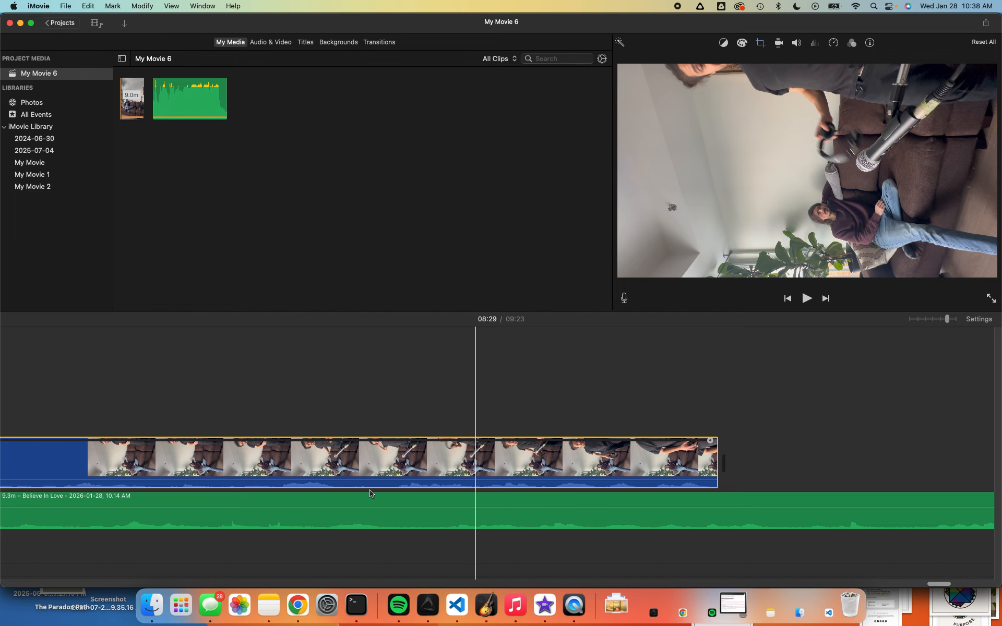
scroll(281, 504, "left", 3)
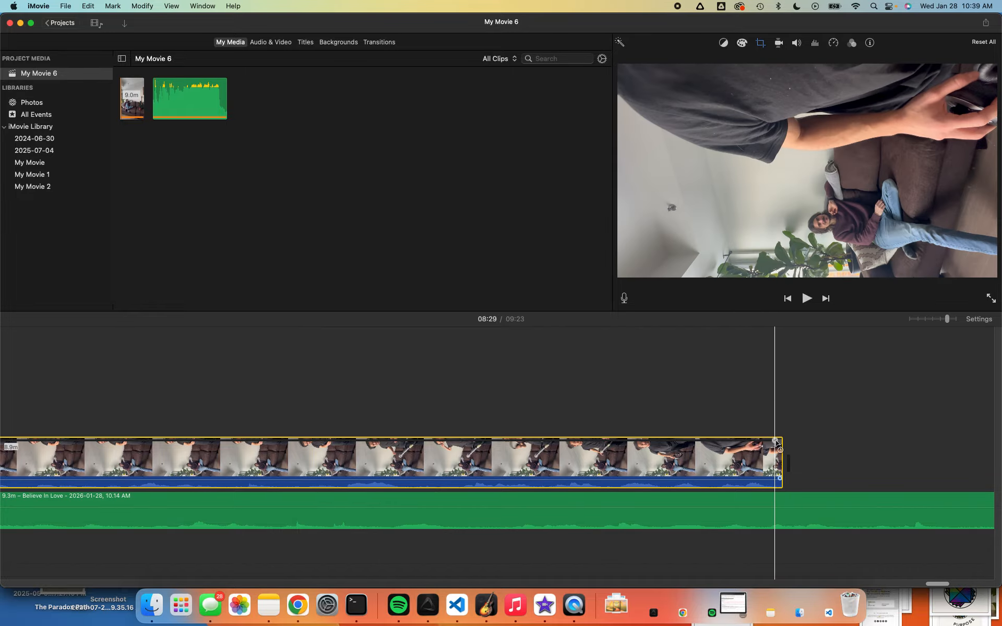
left_click_drag(781, 440, 804, 442)
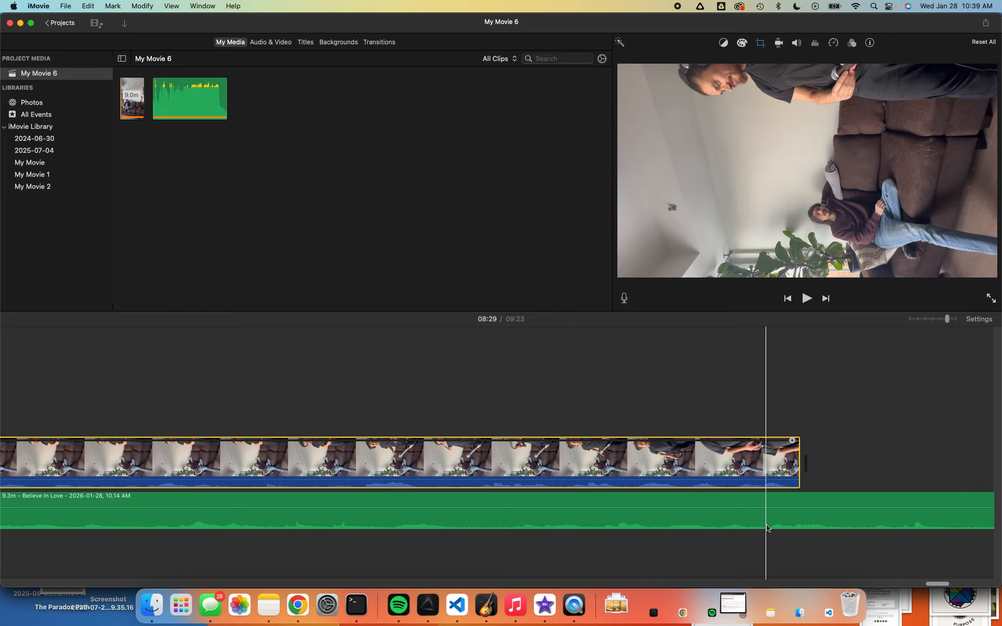
left_click_drag(799, 439, 816, 441)
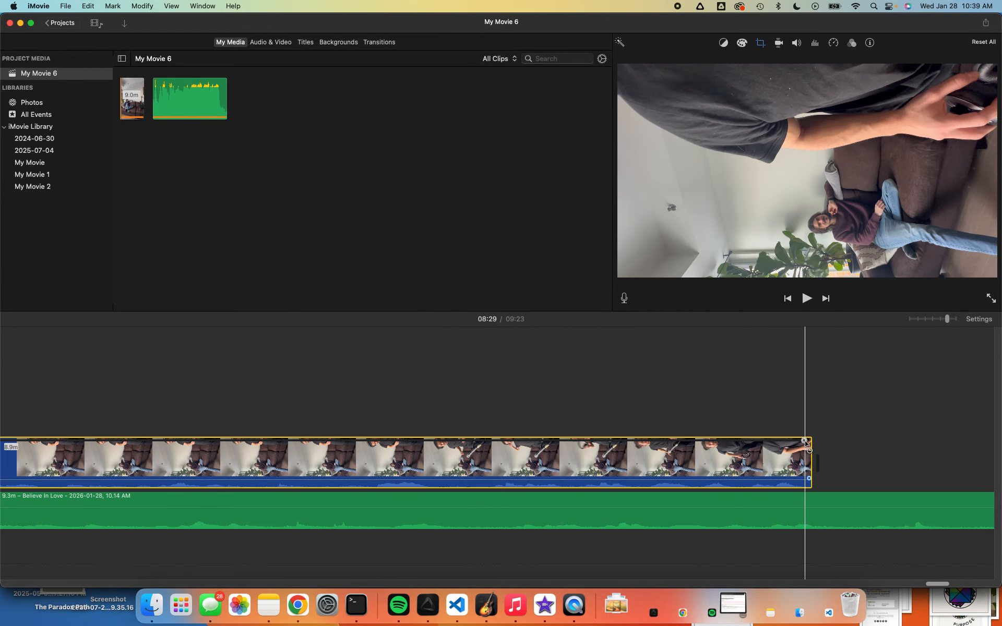
left_click_drag(813, 443, 817, 440)
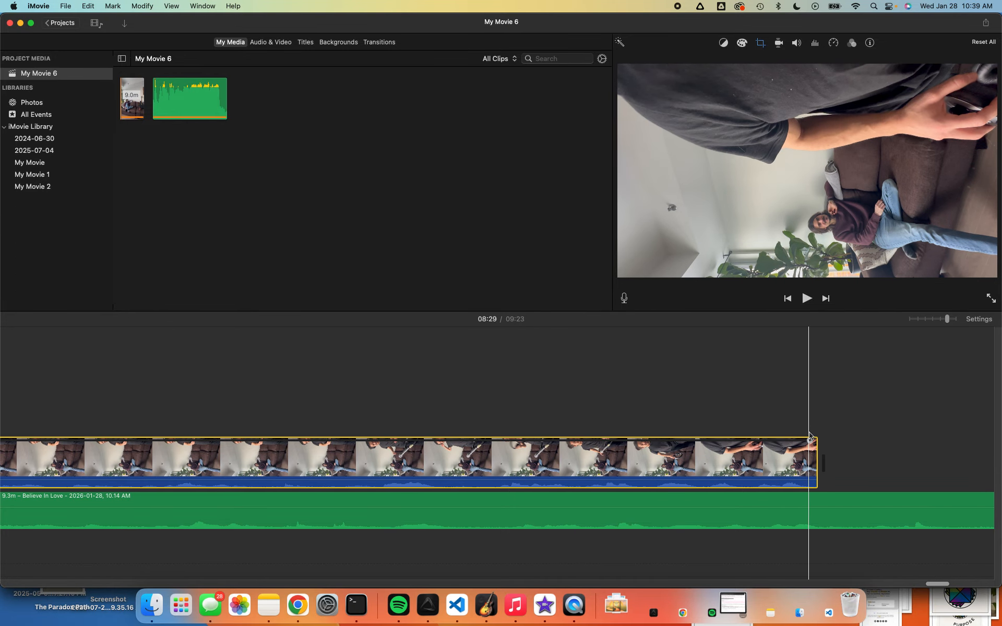
left_click_drag(818, 443, 820, 442)
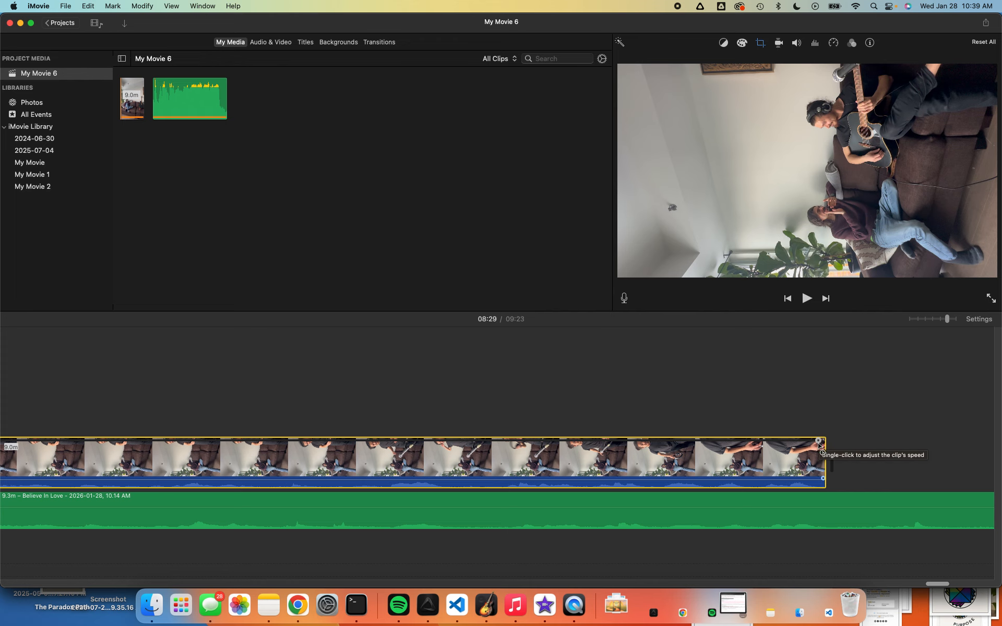
left_click_drag(818, 442, 827, 444)
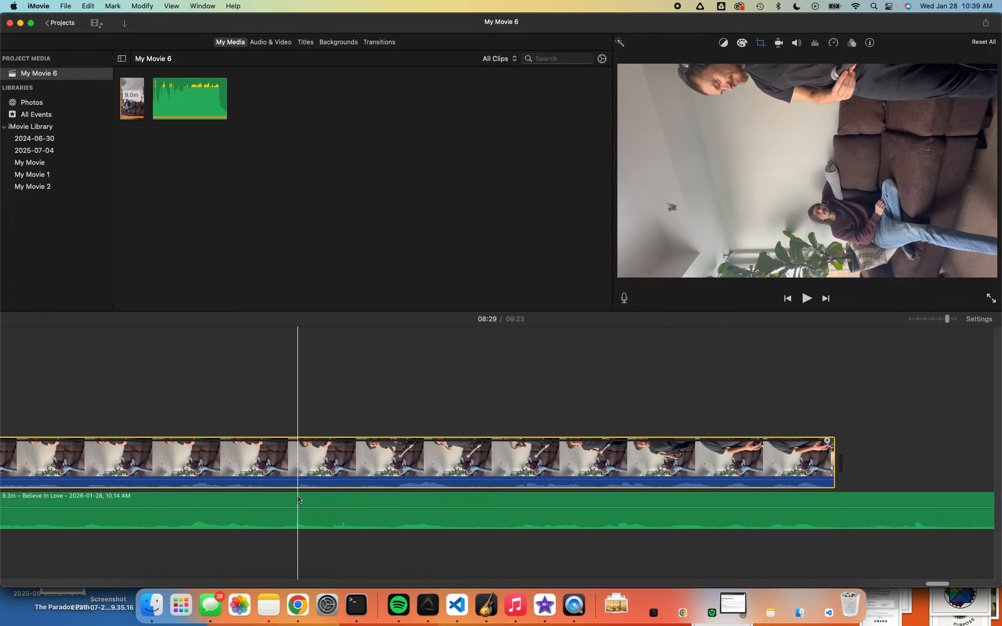
Step: Compare the video's waveform with the Believe In Love audio across the song's final section, back from the clip's end and forward again
scroll(289, 472, "left", 10)
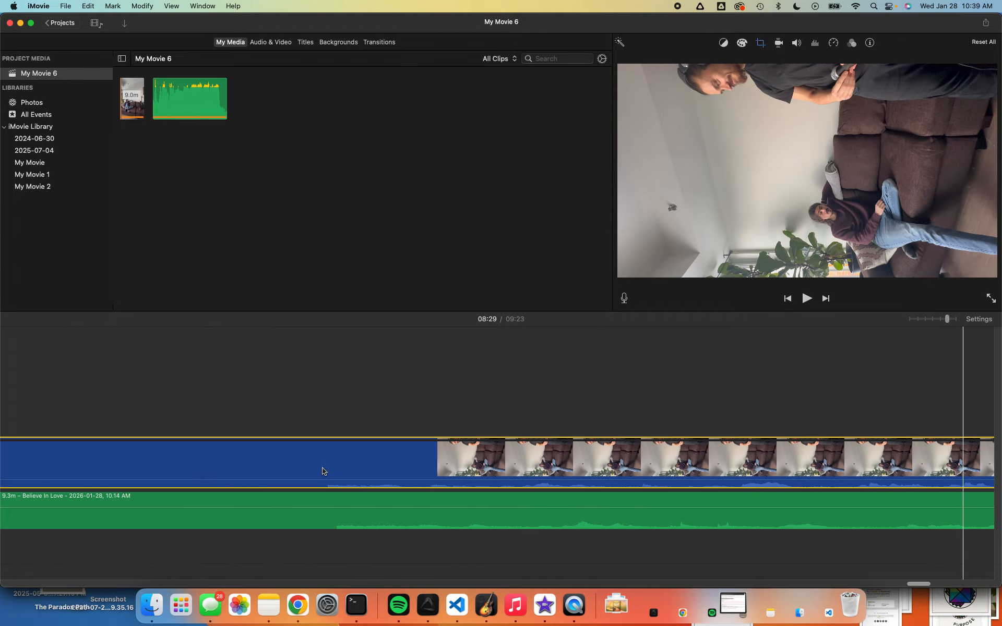
scroll(262, 467, "left", 3)
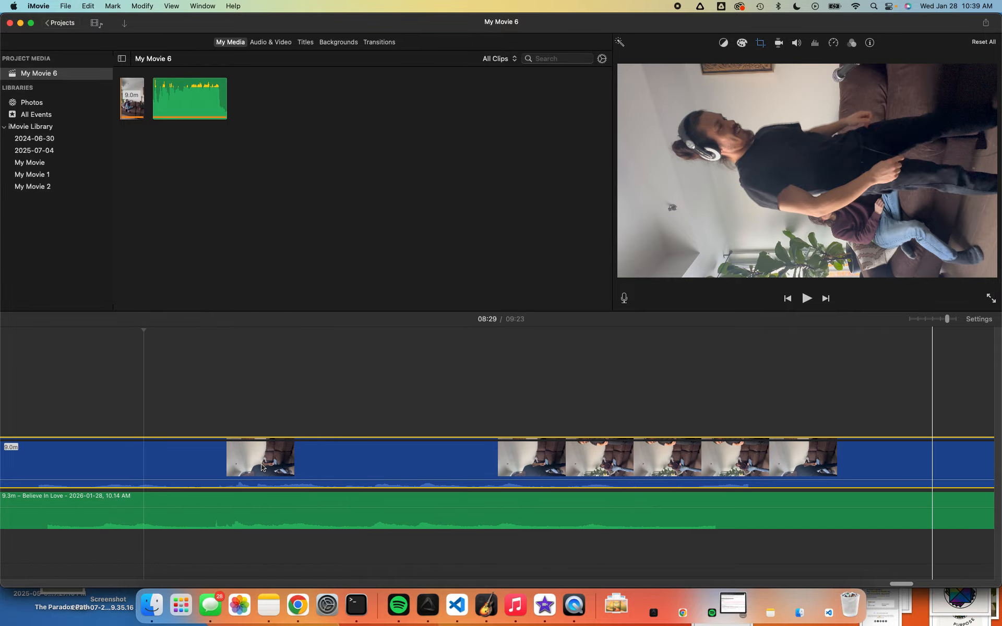
scroll(262, 467, "left", 5)
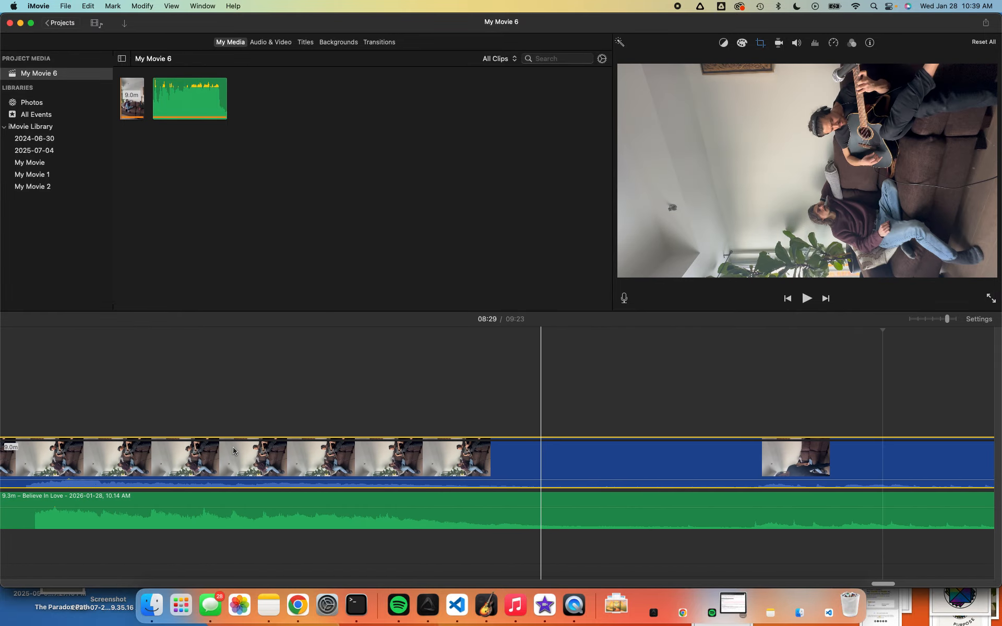
key("super+minus")
scroll(235, 452, "left", 3)
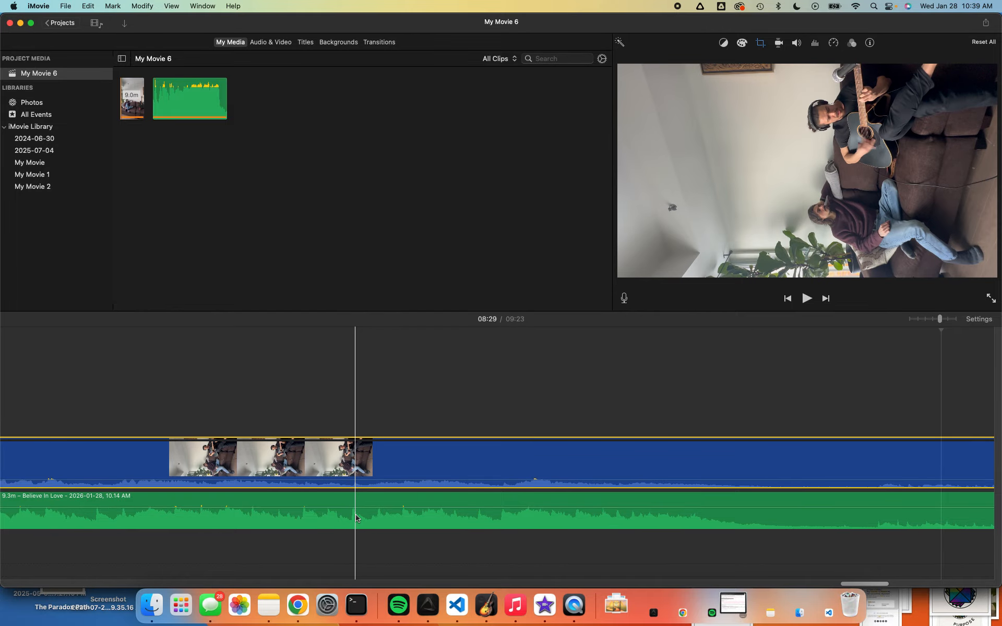
scroll(563, 468, "right", 4)
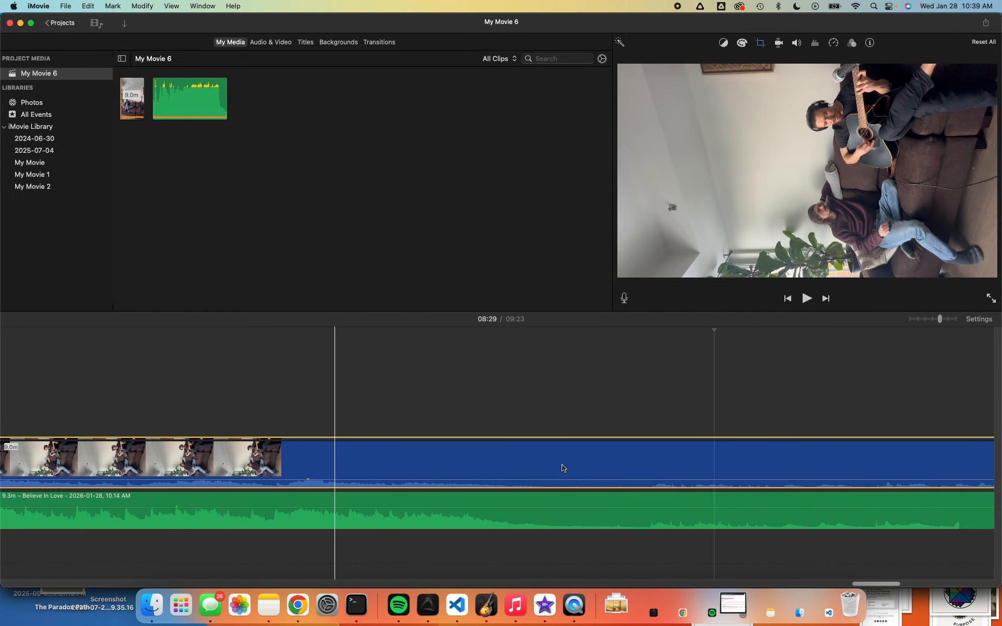
scroll(563, 468, "right", 10)
scroll(930, 450, "right", 4)
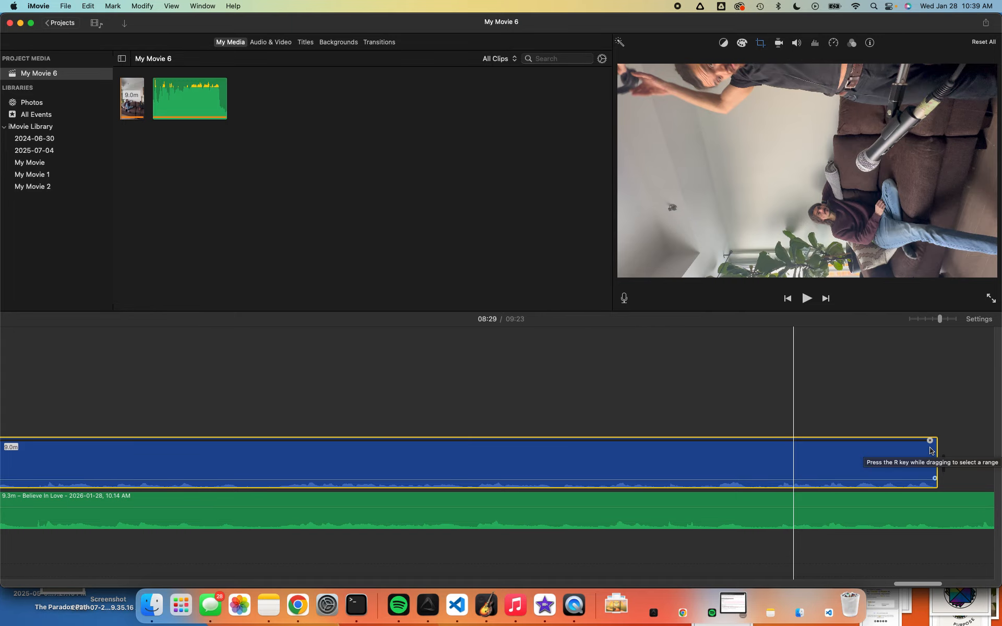
Step: Play the guitar passage around 08:04 and compare both waveforms up close to check the sync
scroll(707, 472, "left", 5)
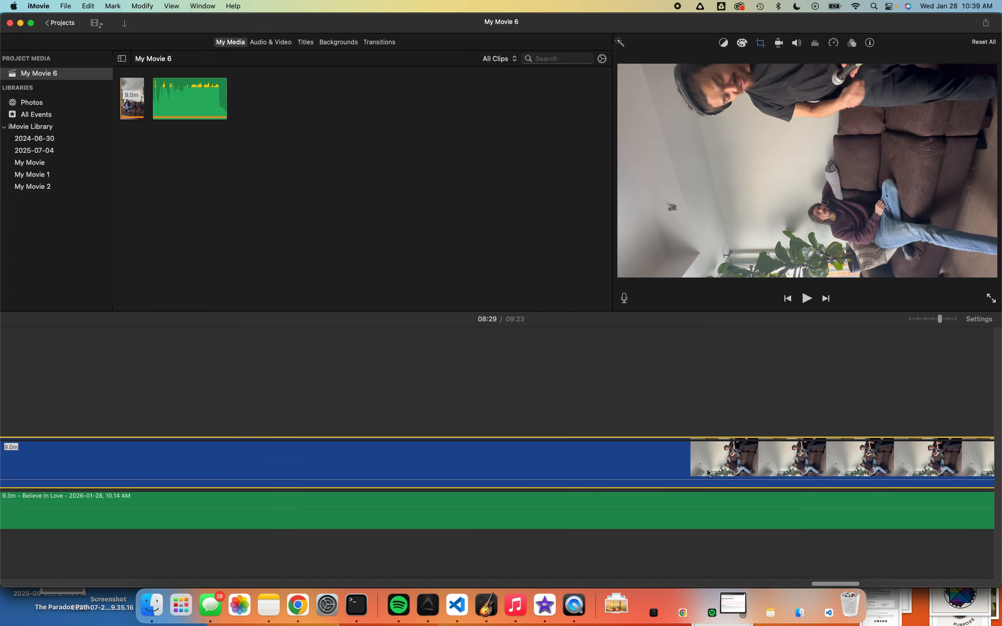
scroll(666, 469, "left", 2)
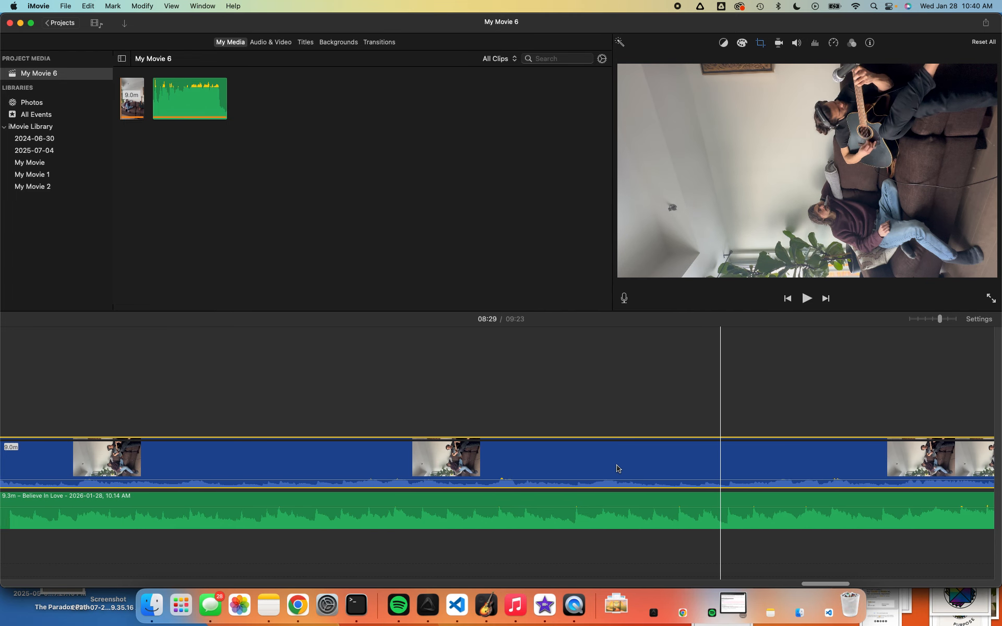
left_click(579, 469)
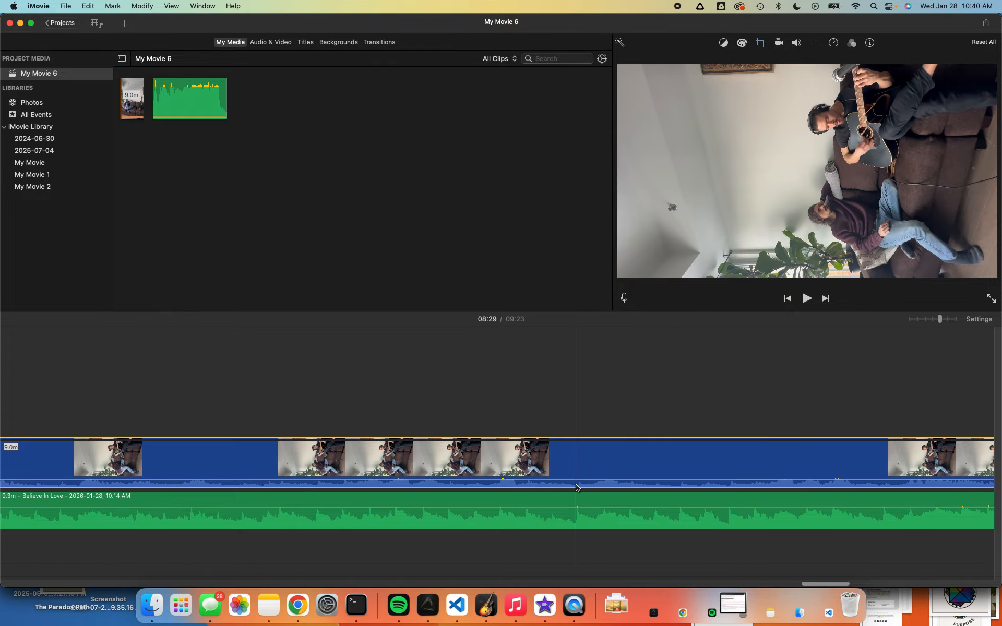
key("super+equal")
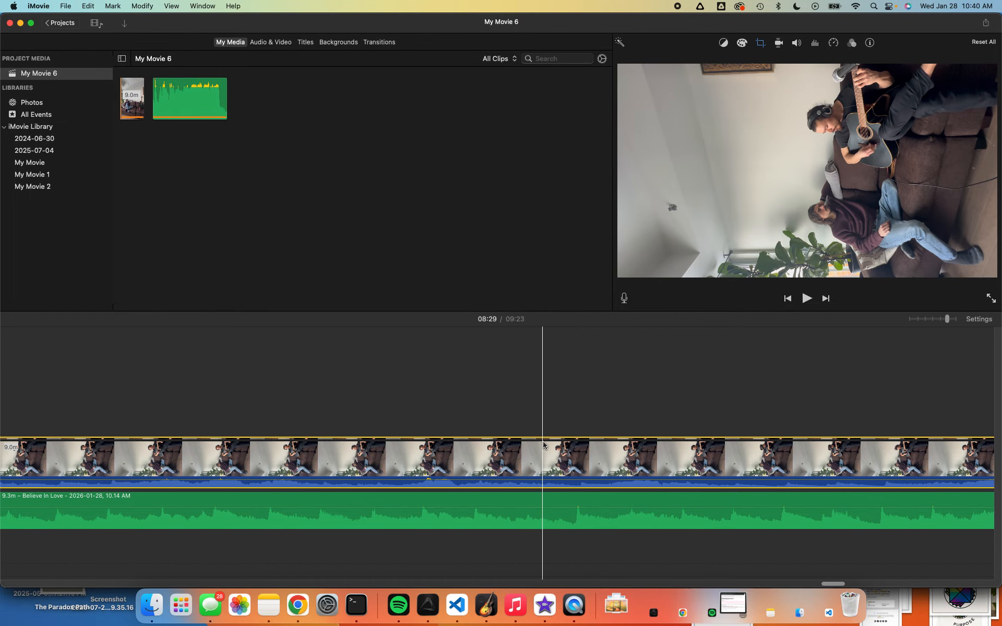
key("space")
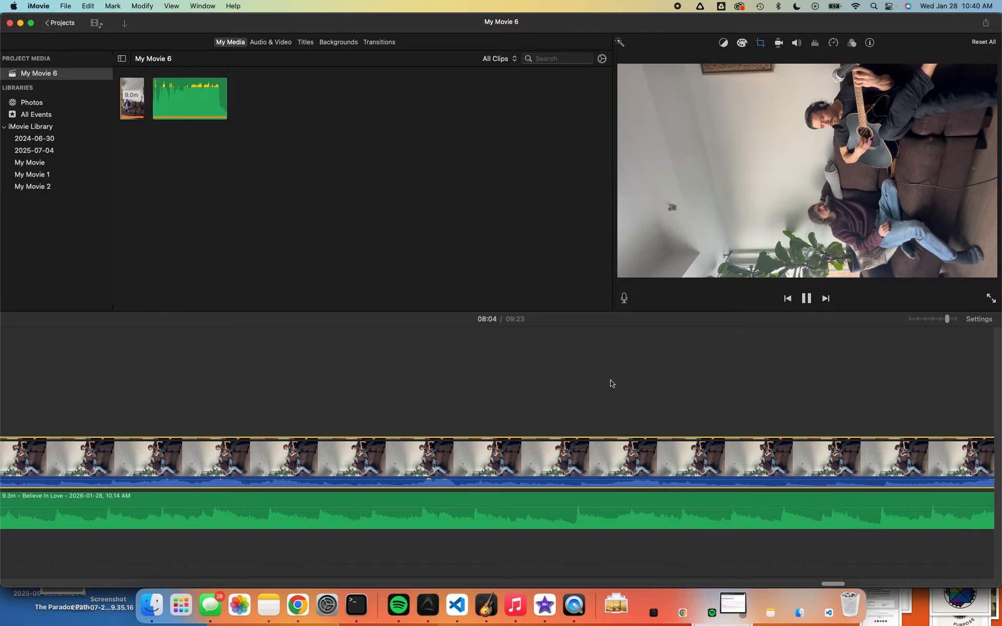
key("space")
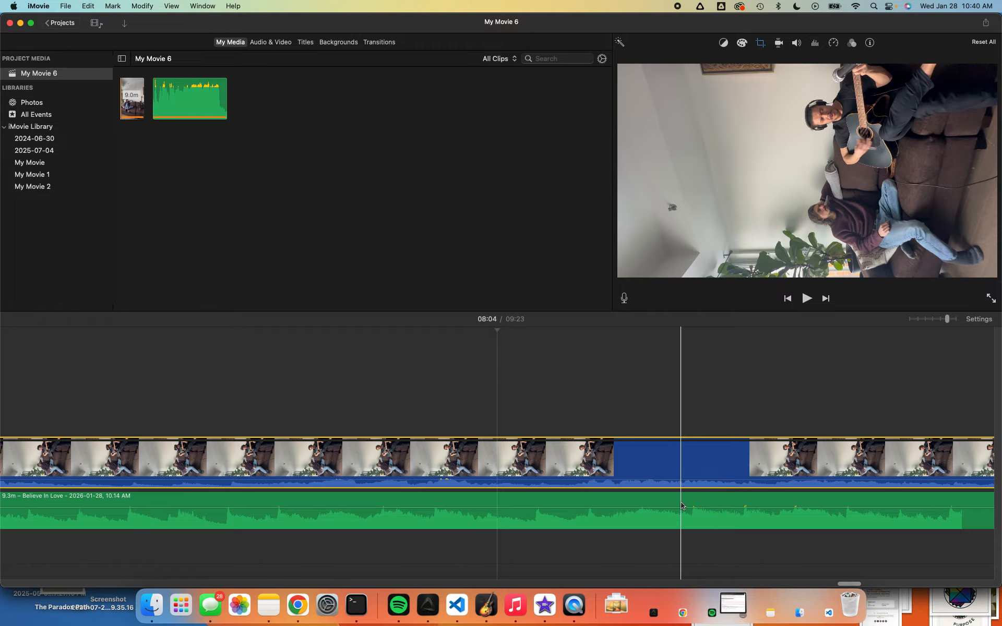
Step: Check the waveforms to the video's end and speed the clip up very slightly, within about 9.0 minutes
scroll(681, 506, "right", 15)
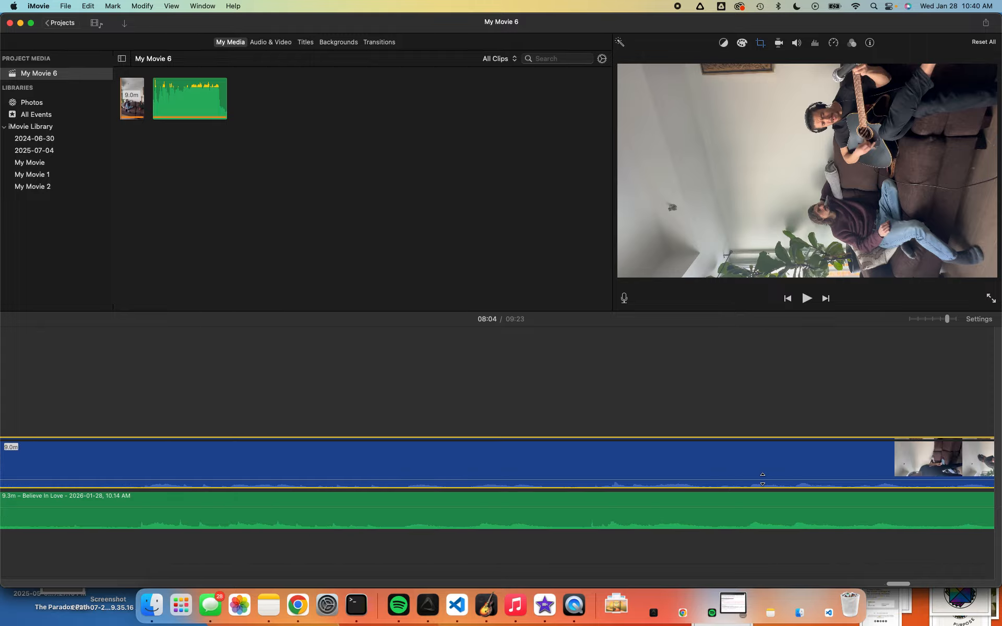
scroll(763, 479, "right", 10)
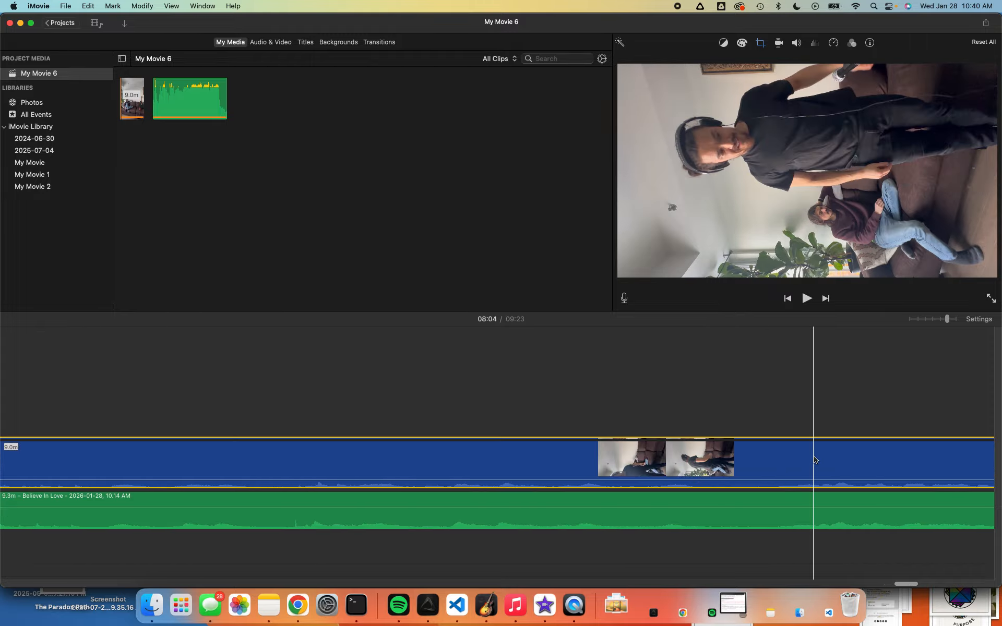
scroll(816, 458, "right", 15)
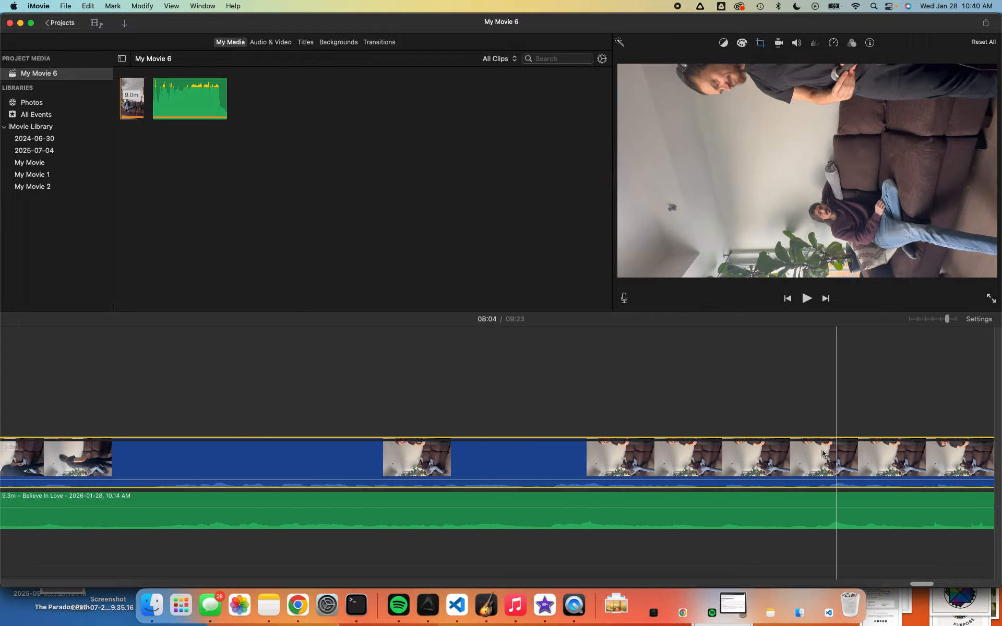
scroll(822, 453, "right", 15)
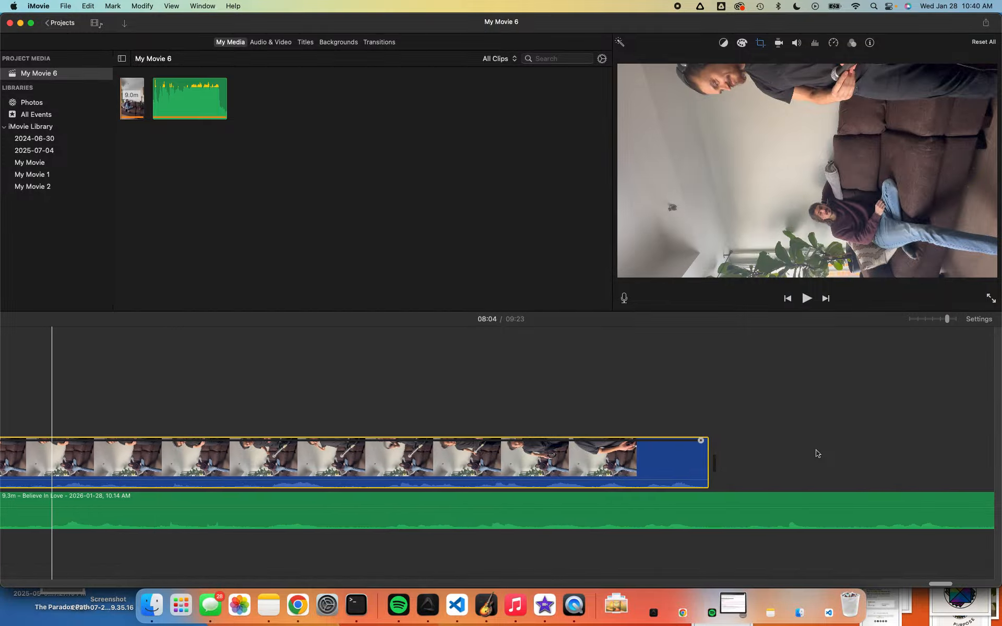
scroll(816, 454, "left", 2)
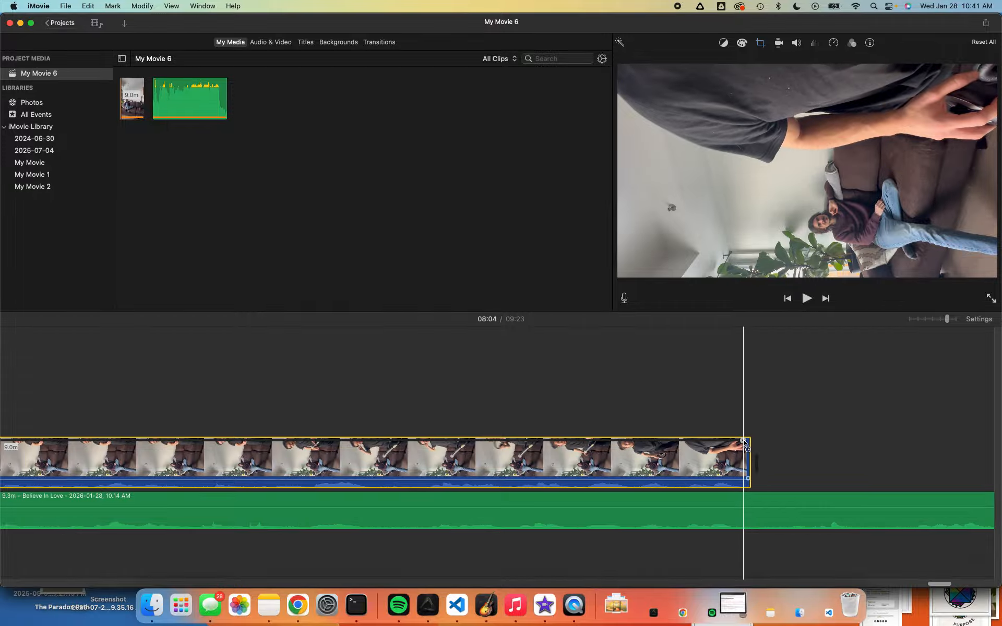
left_click_drag(745, 441, 741, 442)
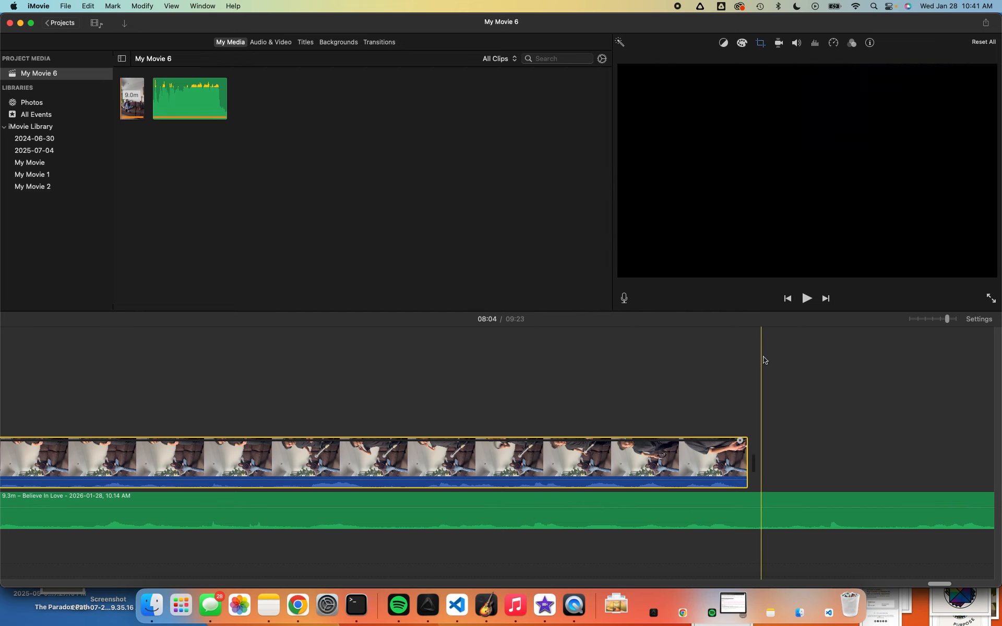
Step: Split the Believe In Love audio at the end of the video clip, around 09:00, and delete the leftover audio
left_click(750, 501)
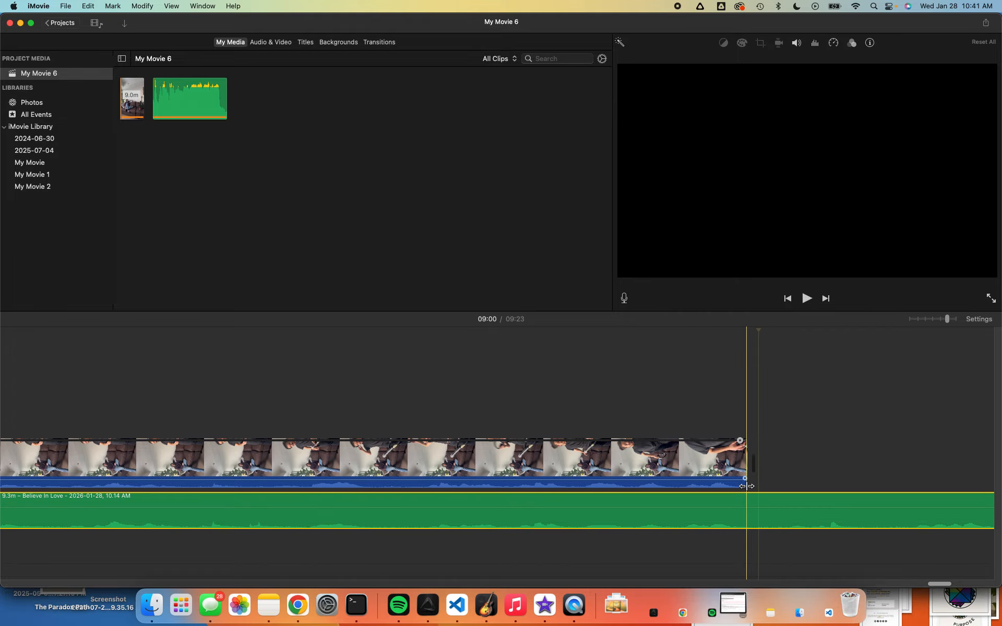
left_click(745, 441)
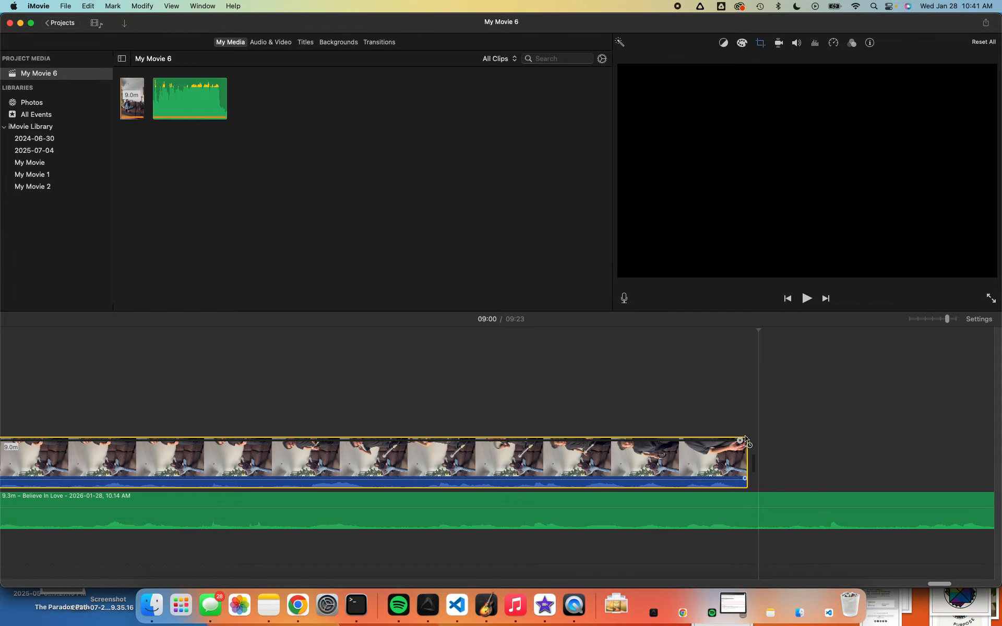
left_click(759, 502)
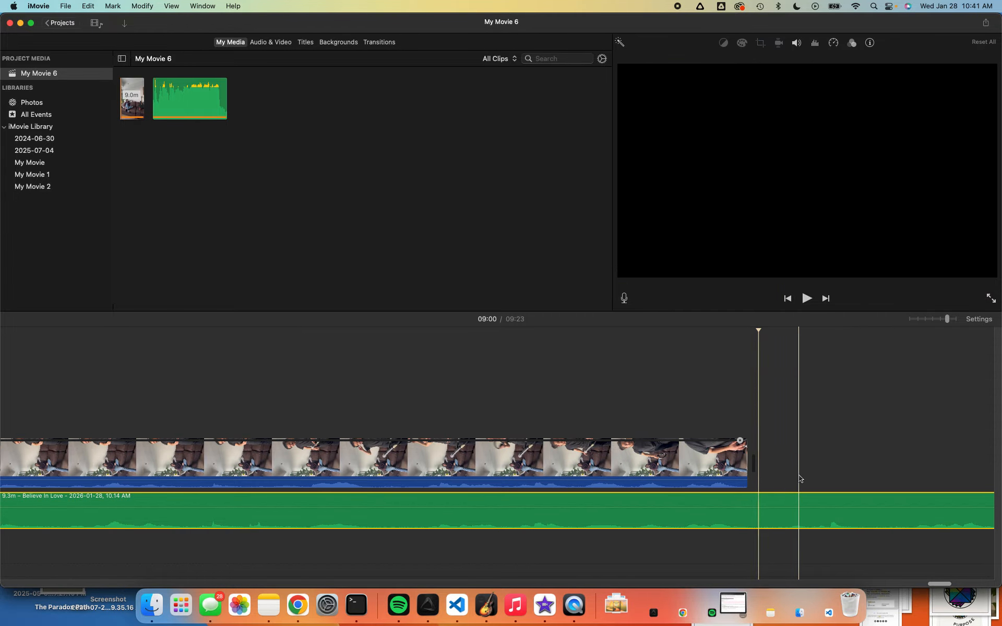
scroll(747, 509, "right", 1)
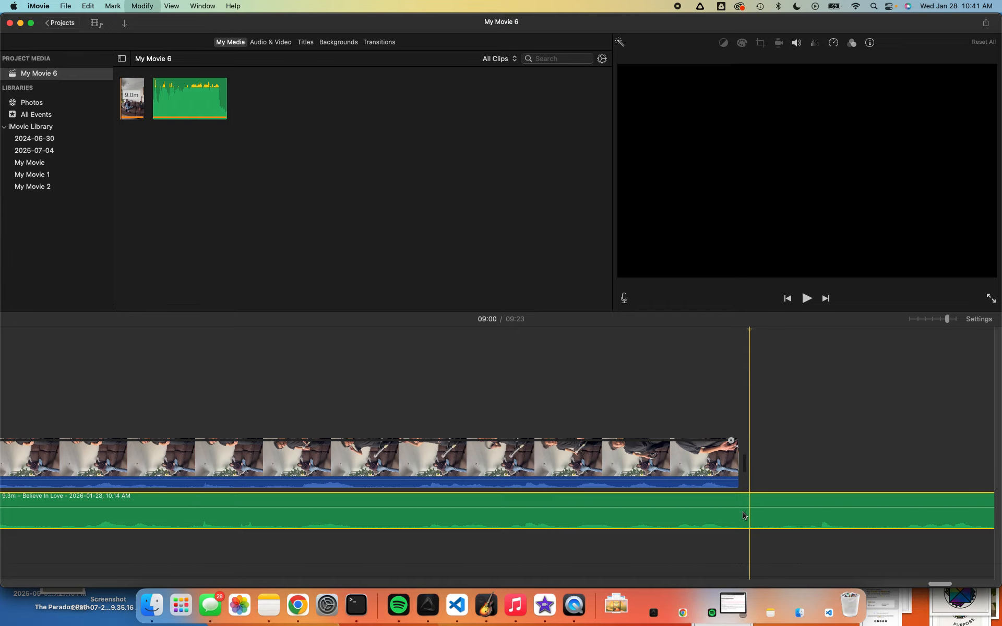
key("super+b")
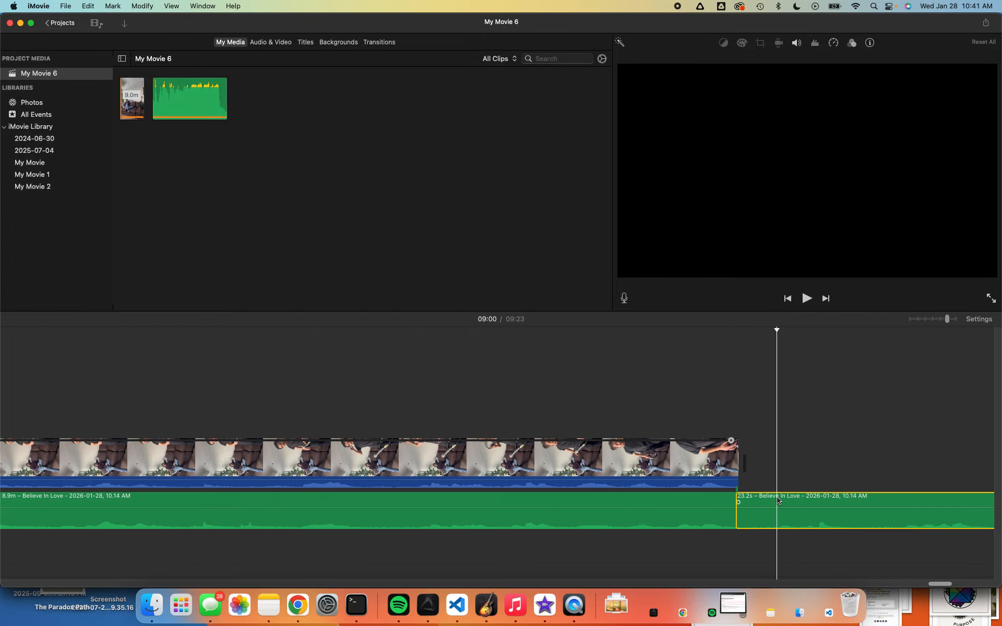
key("Delete")
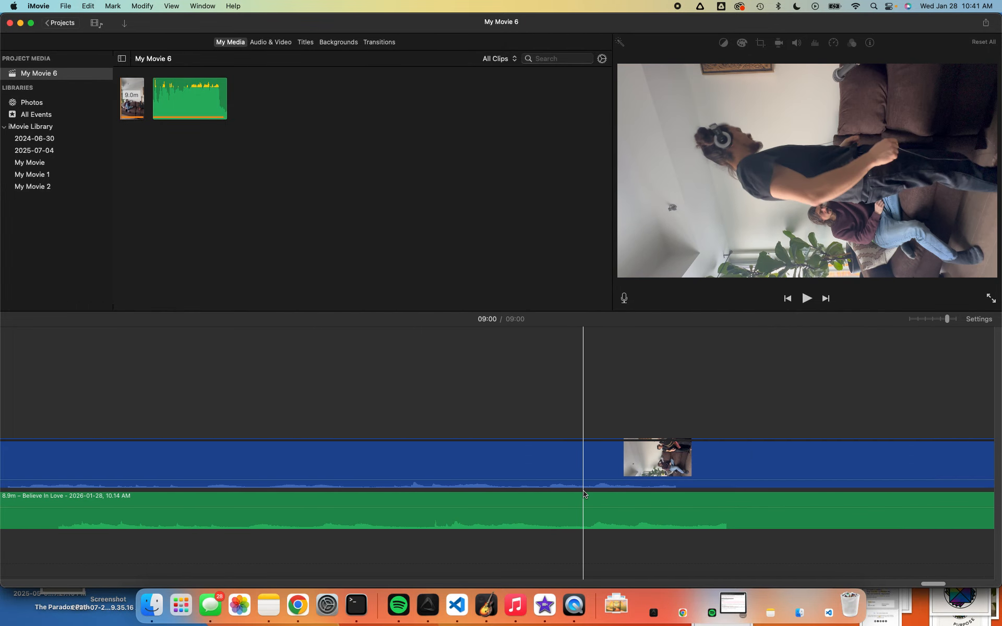
Step: Review the waveforms back to about 06:21 and rotate the timeline's video clip counterclockwise into upright portrait orientation
key("super+minus")
scroll(581, 490, "left", 7)
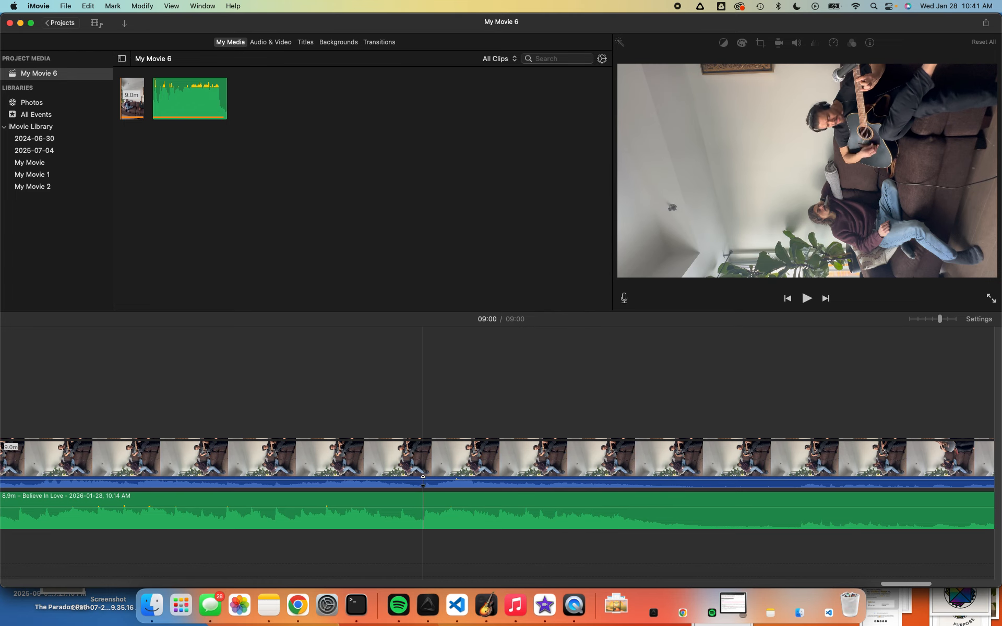
scroll(424, 470, "left", 10)
scroll(423, 480, "left", 10)
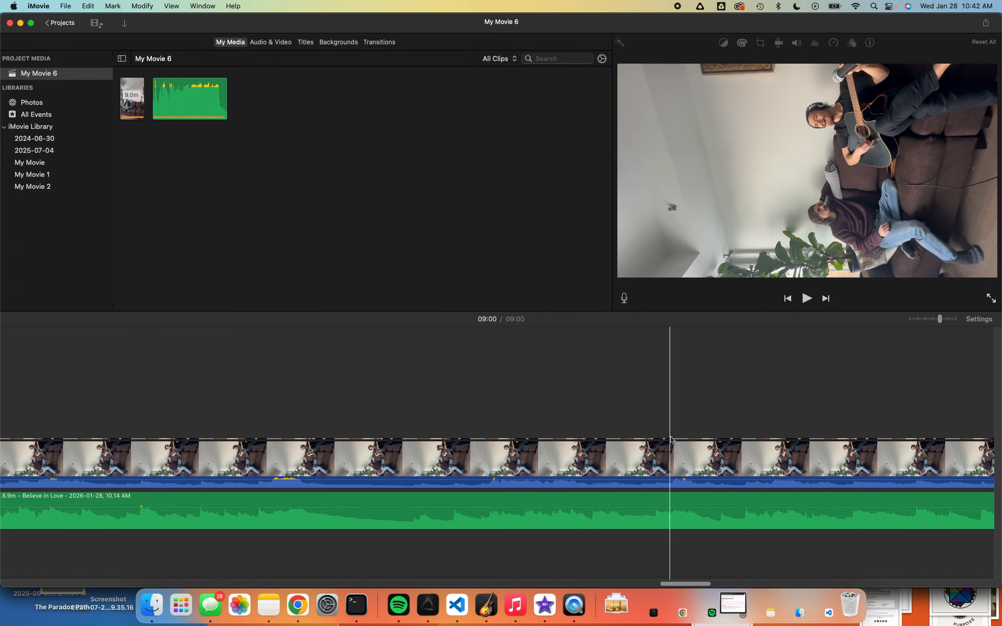
left_click(653, 457)
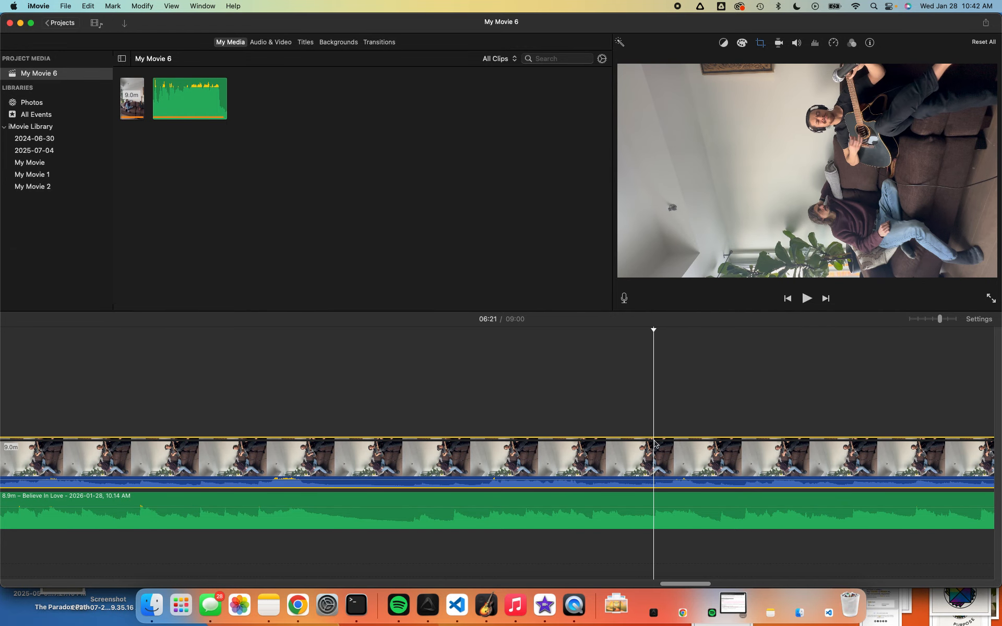
left_click(761, 44)
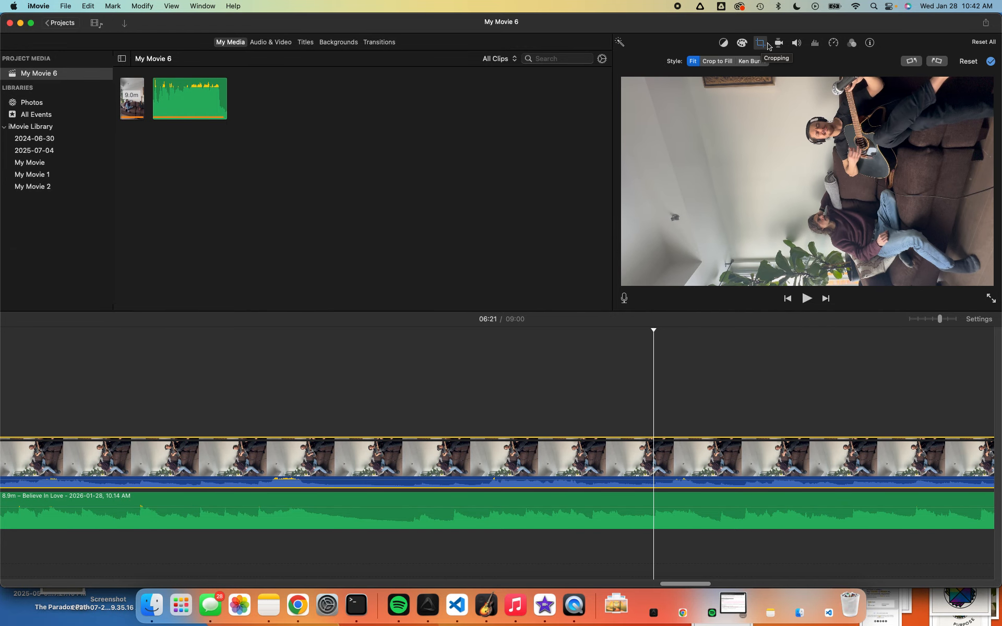
left_click(911, 62)
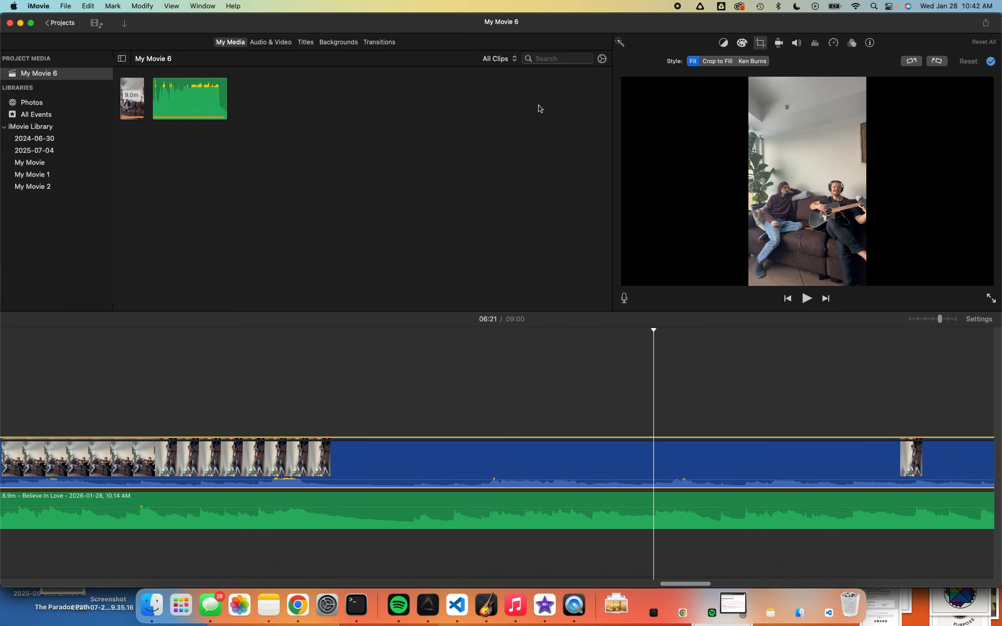
Step: Rotate the source video clip in the project media counterclockwise into landscape format
left_click(389, 184)
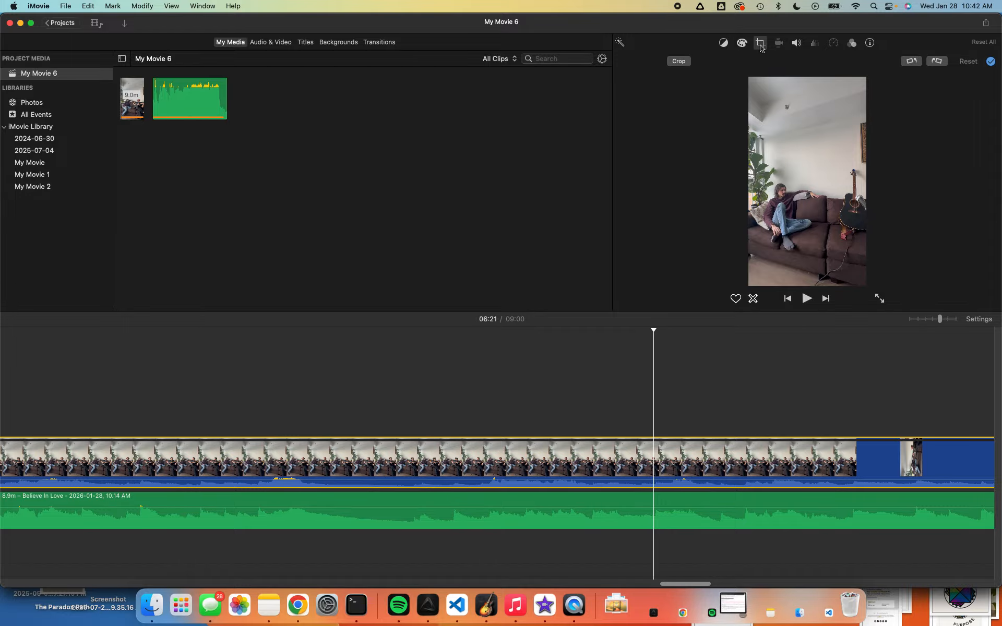
left_click(912, 62)
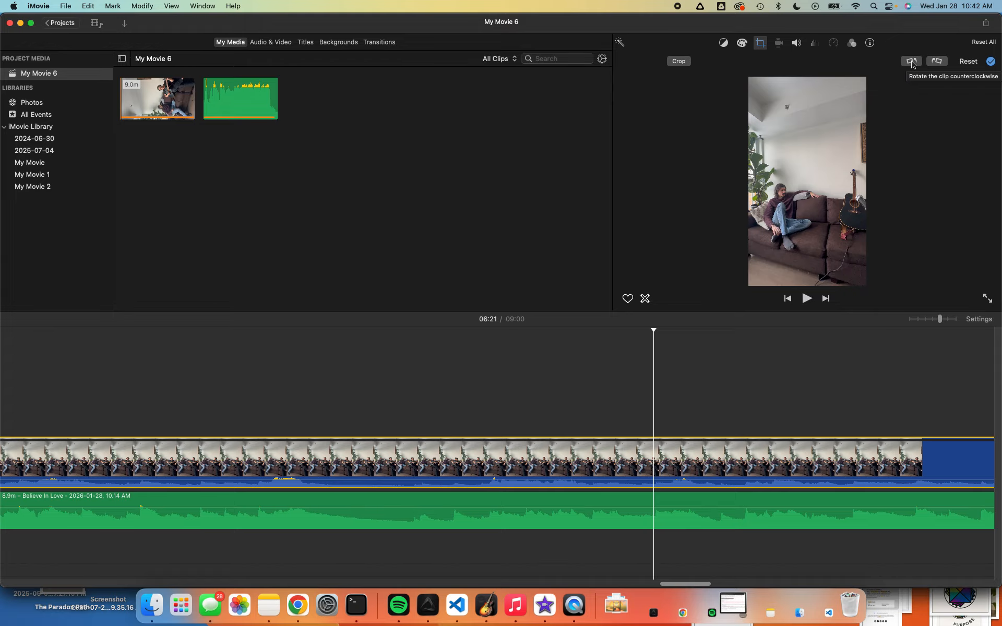
left_click(912, 62)
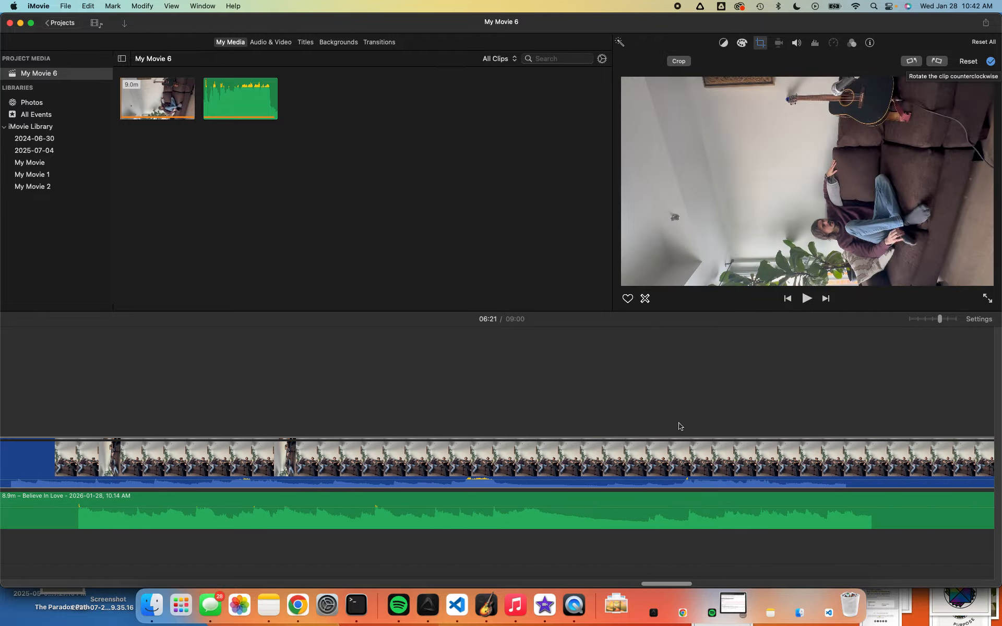
scroll(680, 427, "left", 3)
scroll(680, 427, "right", 2)
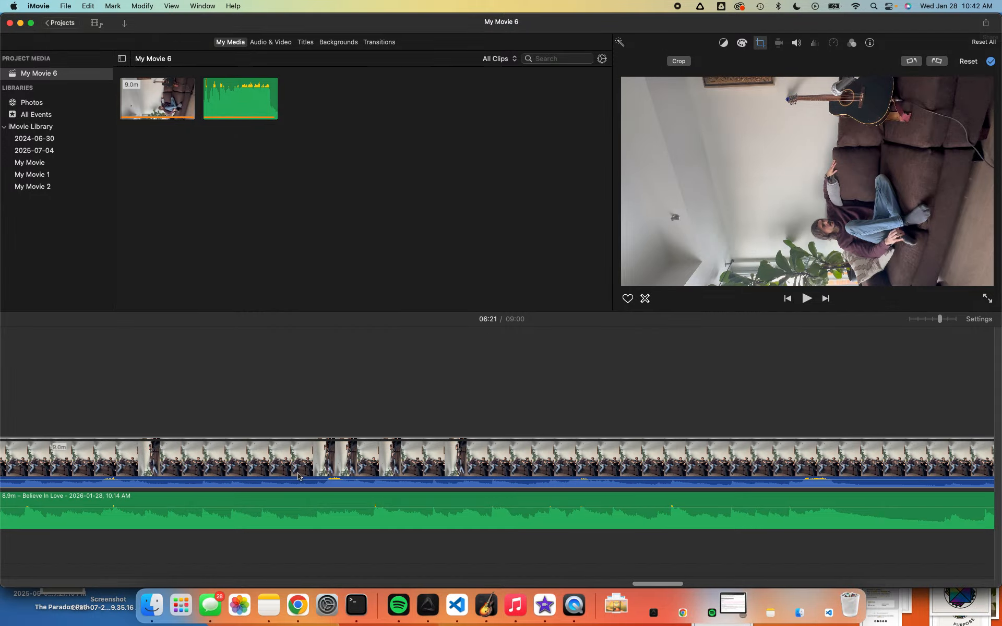
Step: Switch to Finder's Downloads folder, preview "Let your light shine on through - othership stu.mp4", and open it in QuickTime Player
left_click(150, 605)
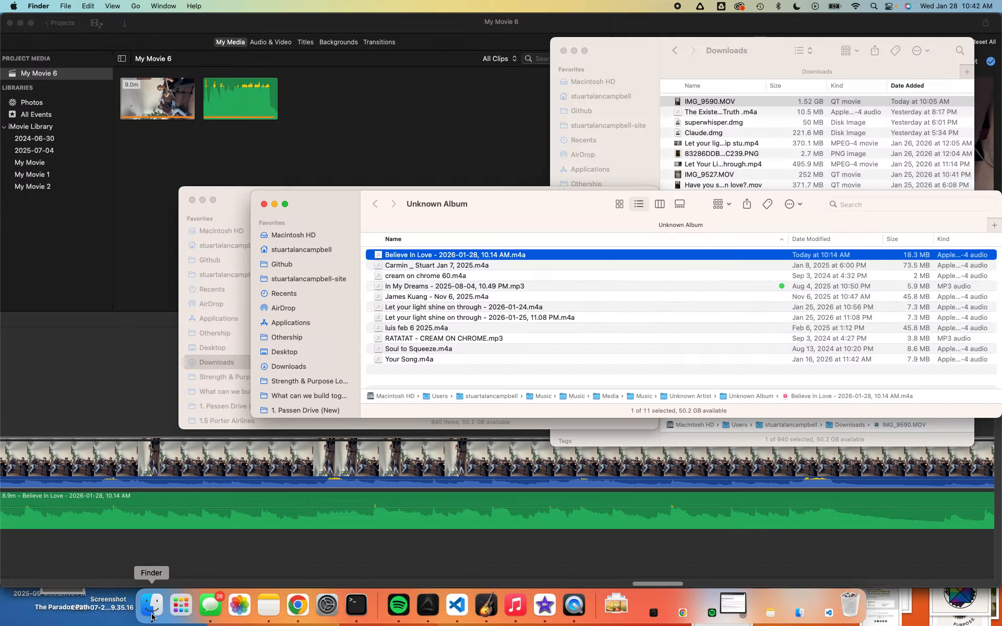
left_click(682, 67)
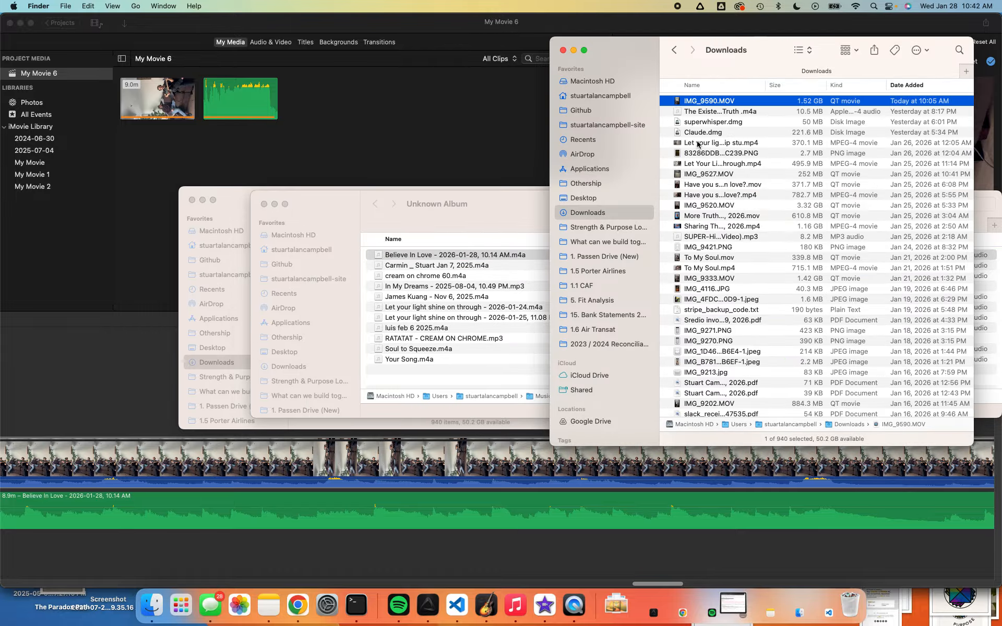
left_click(698, 143)
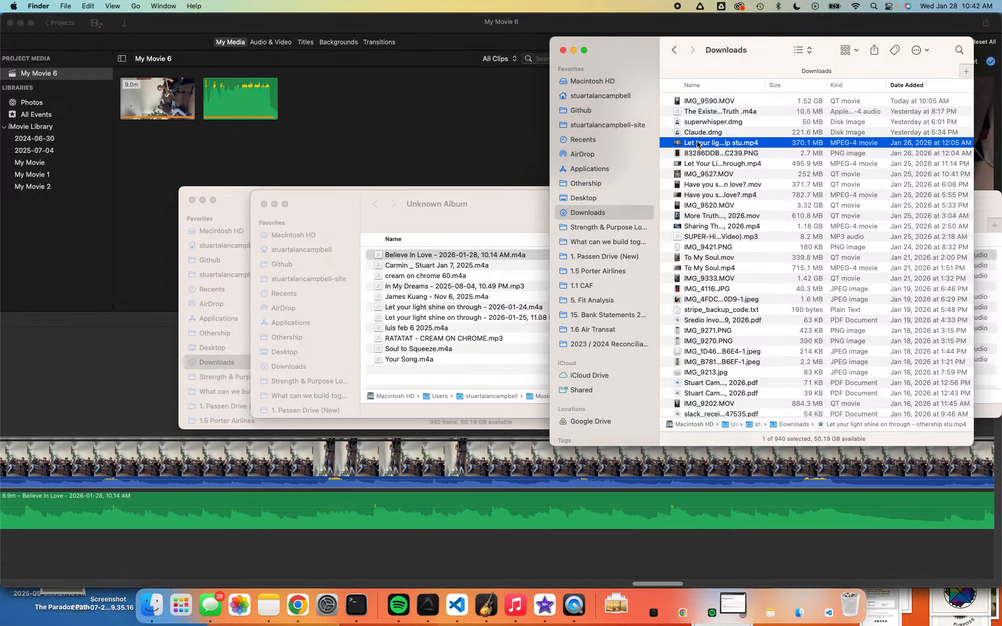
key("space")
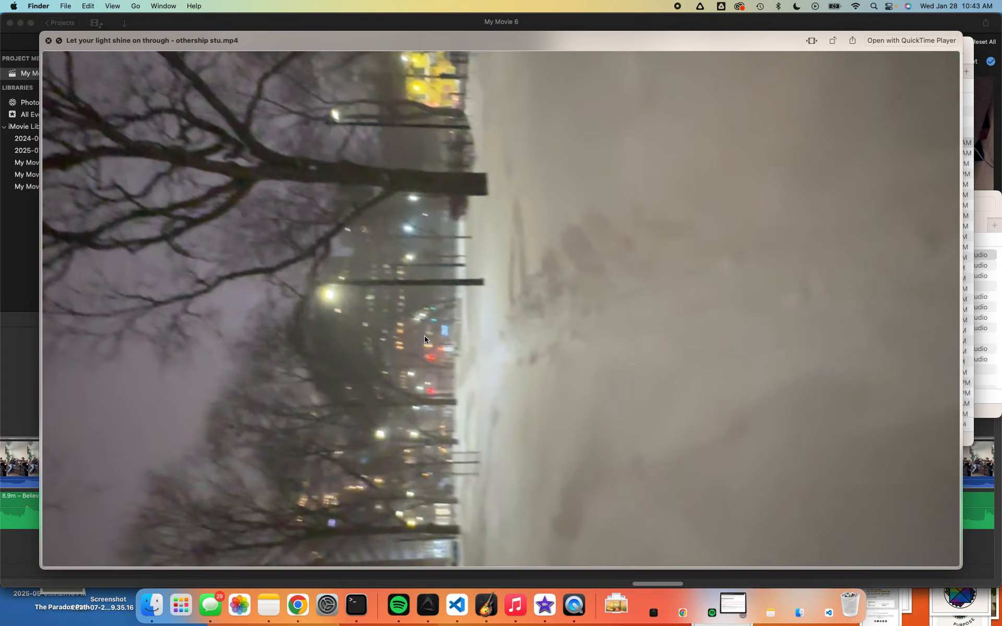
key("space")
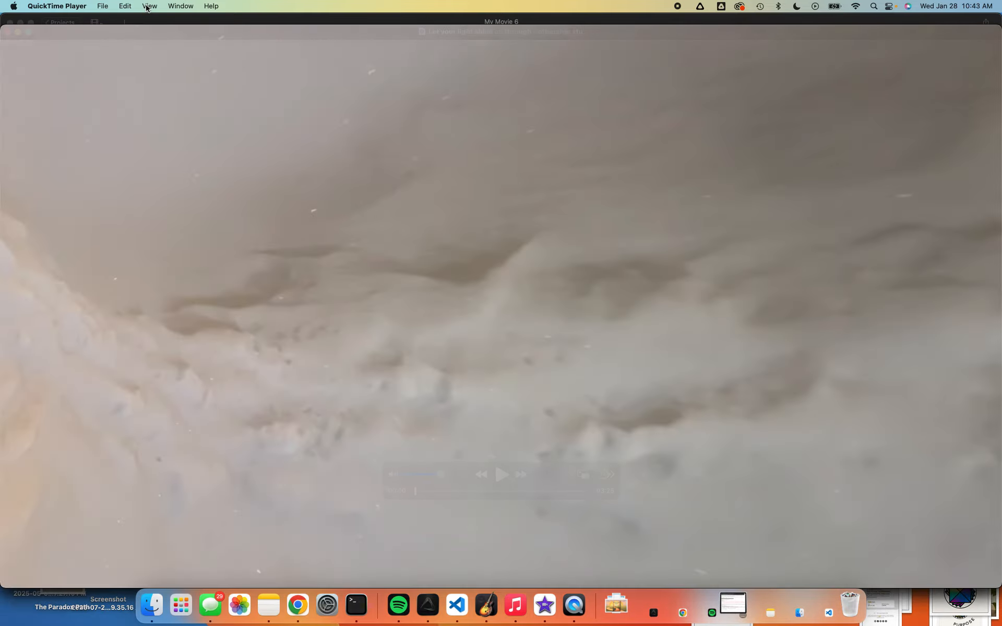
Step: Rotate the opened video 90 degrees clockwise into portrait orientation and look over the file saving and export options
left_click(128, 7)
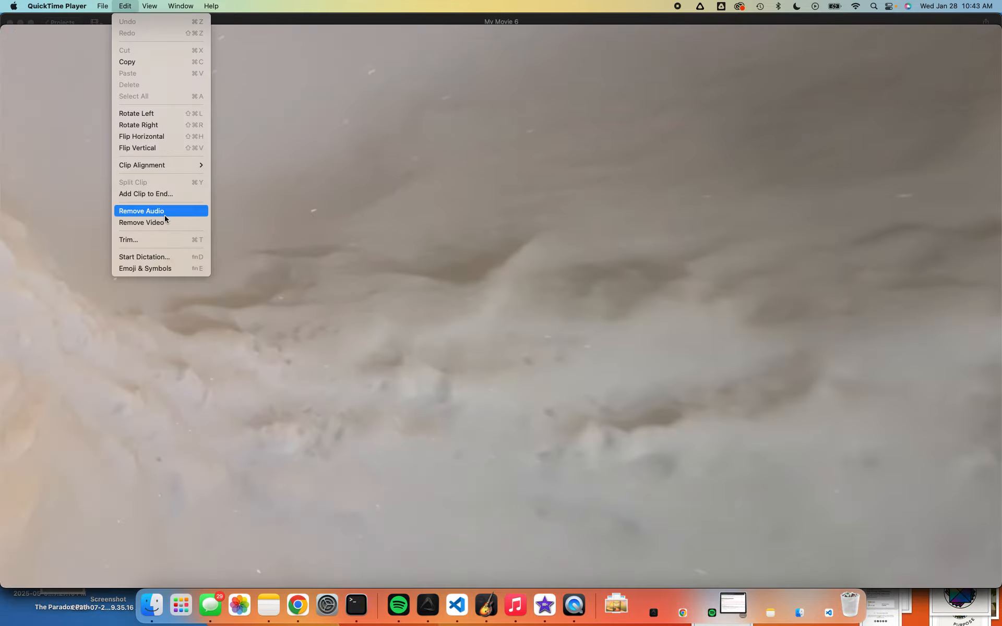
left_click(163, 125)
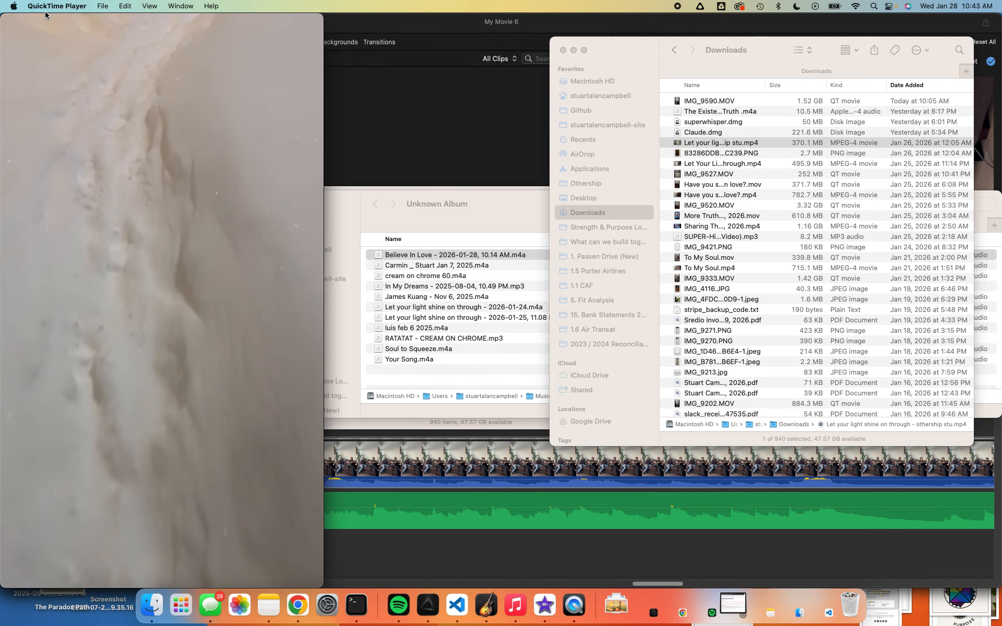
left_click(102, 5)
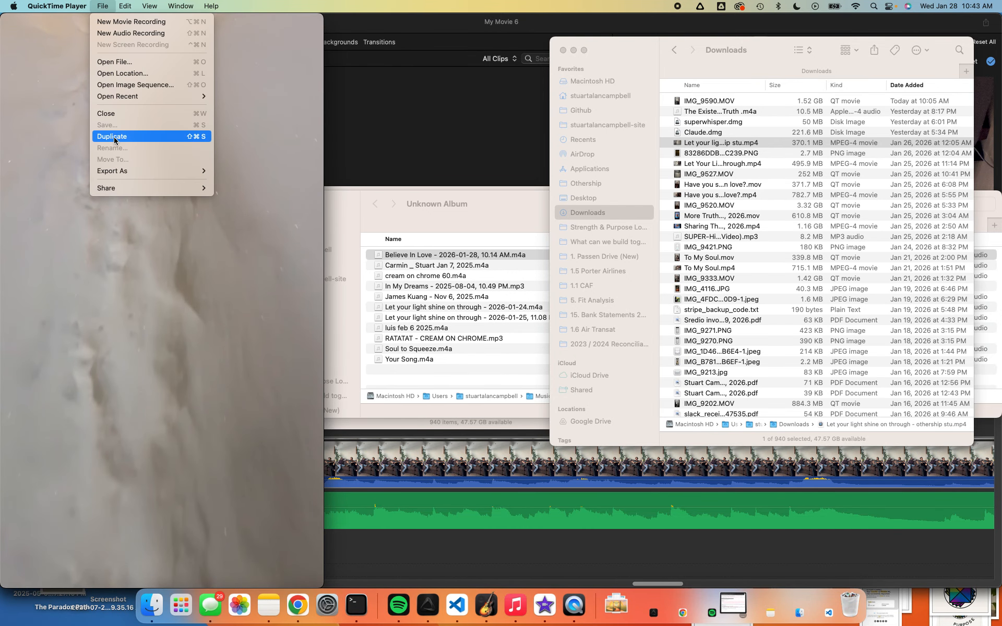
left_click(241, 20)
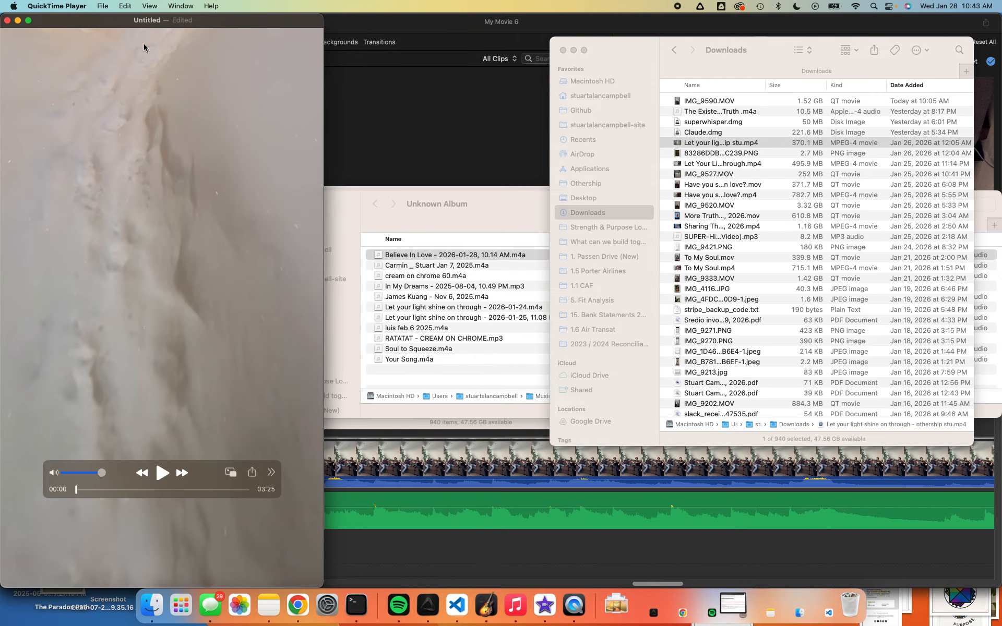